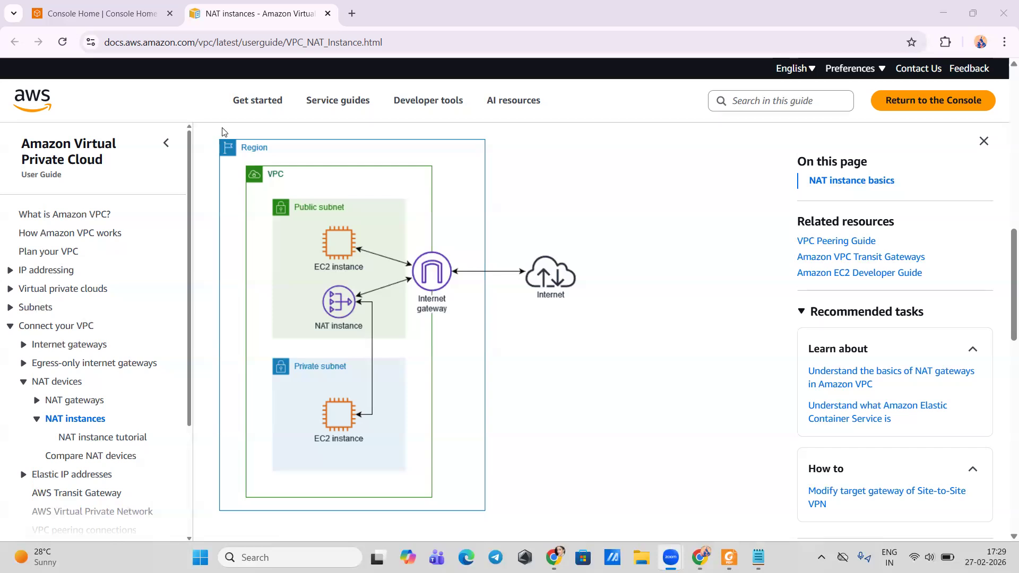
# Switch to the AWS console and start creating a VPC-only resource with the name tag myvpc
pyautogui.click(132, 11)
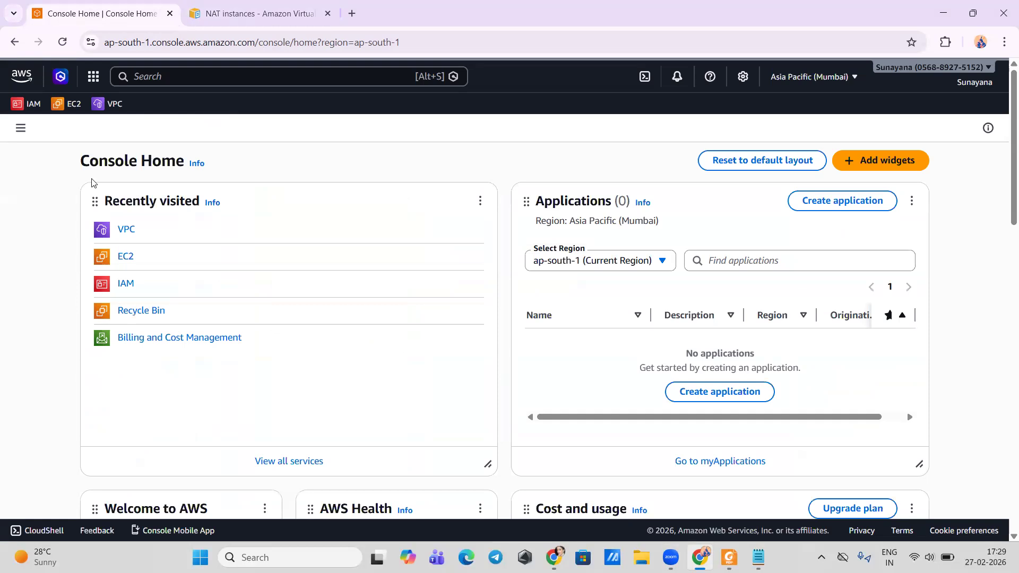
pyautogui.click(122, 230)
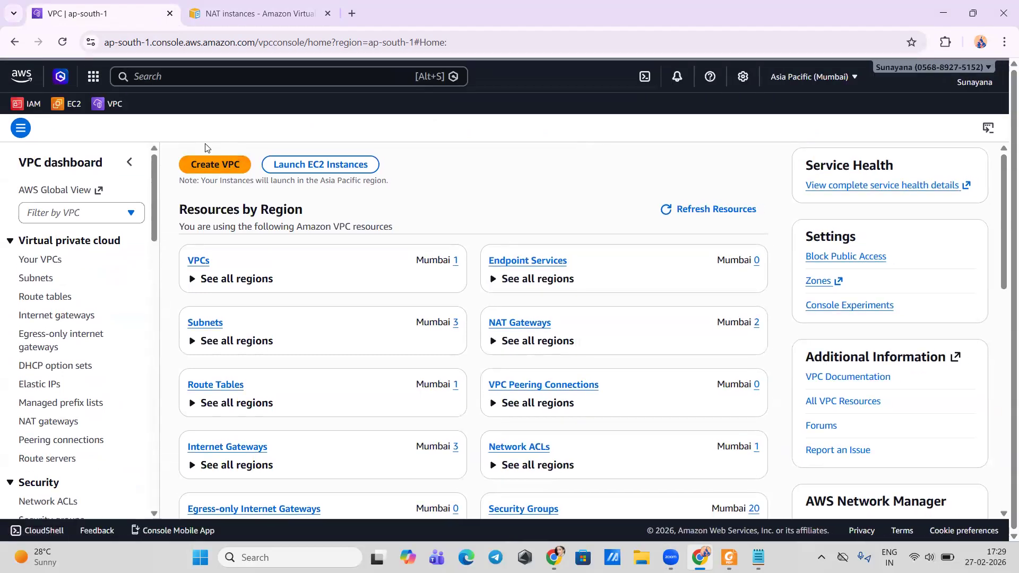
pyautogui.click(222, 161)
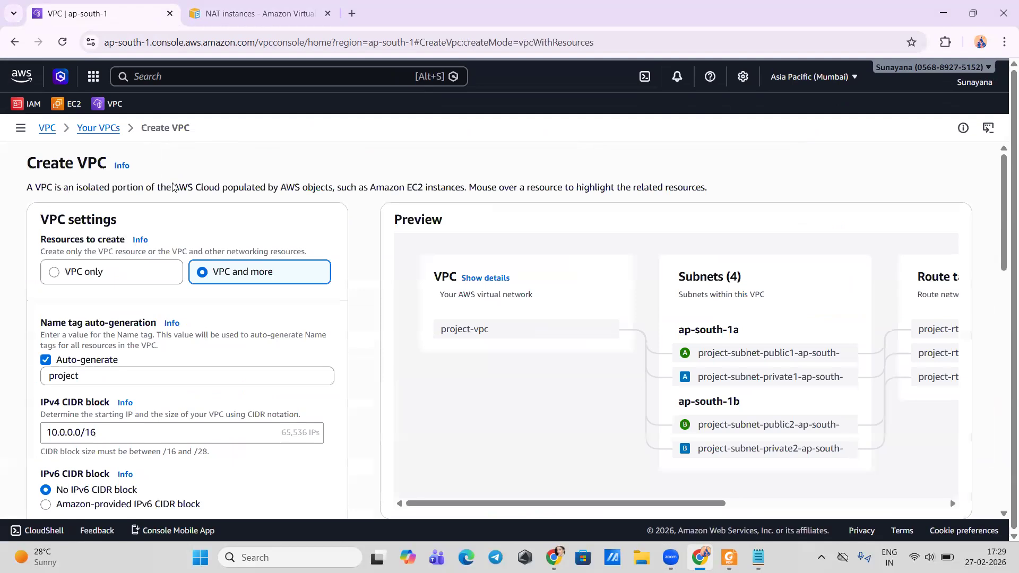
pyautogui.click(74, 272)
pyautogui.click(67, 326)
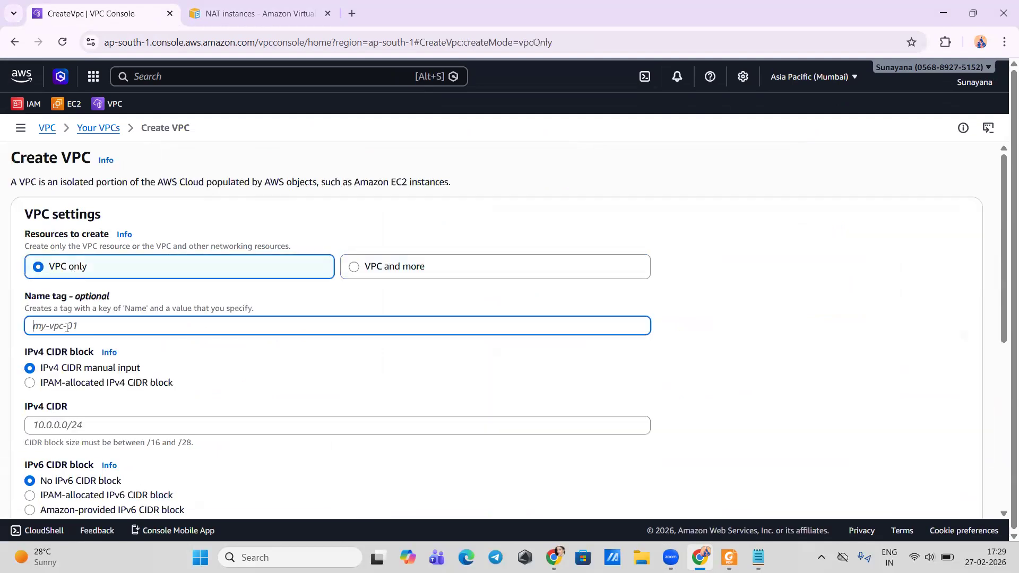
pyautogui.write('myvpc')
# Set the VPC's IPv4 CIDR to 10.0.0.0/16 and create the VPC
pyautogui.scroll(-3, 67, 328)
pyautogui.click(79, 293)
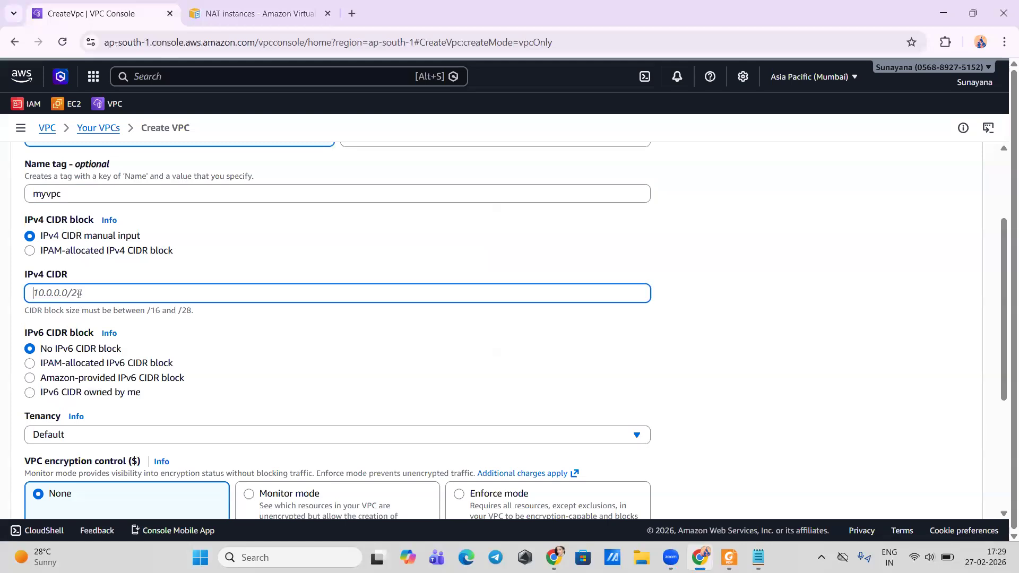
pyautogui.write('10.0.0.0/16')
pyautogui.scroll(-4, 149, 351)
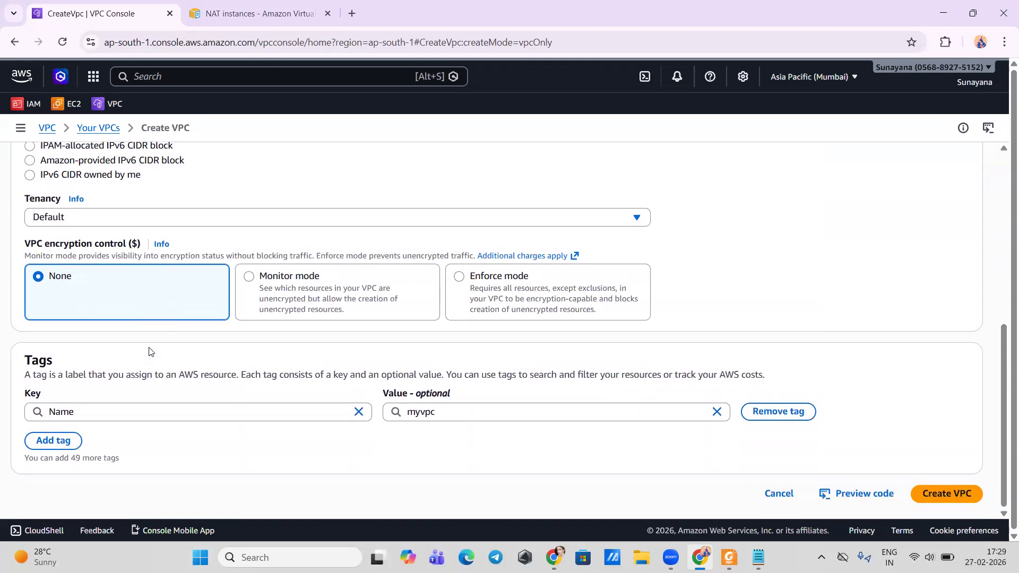
pyautogui.rightClick(149, 351)
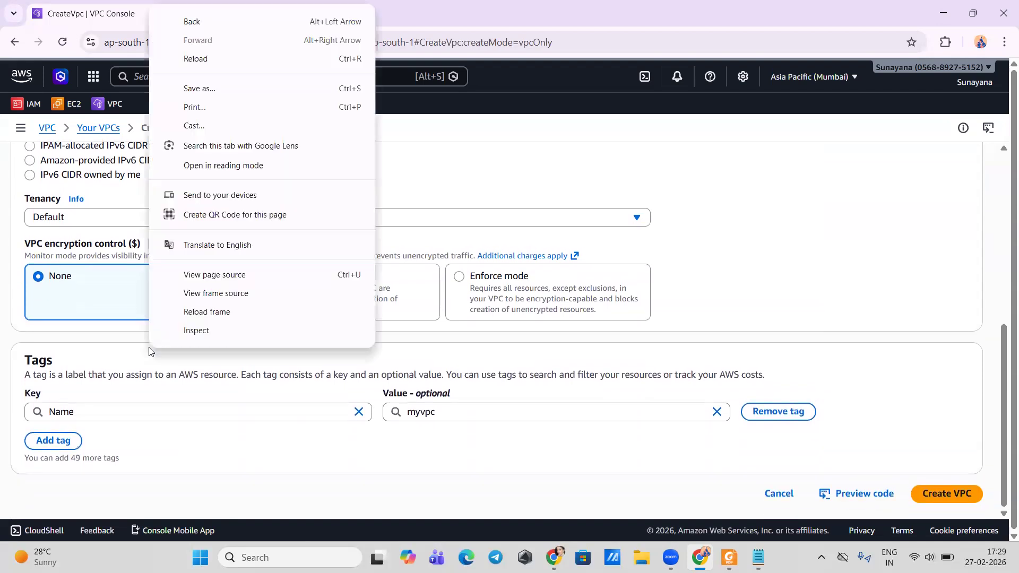
pyautogui.click(924, 493)
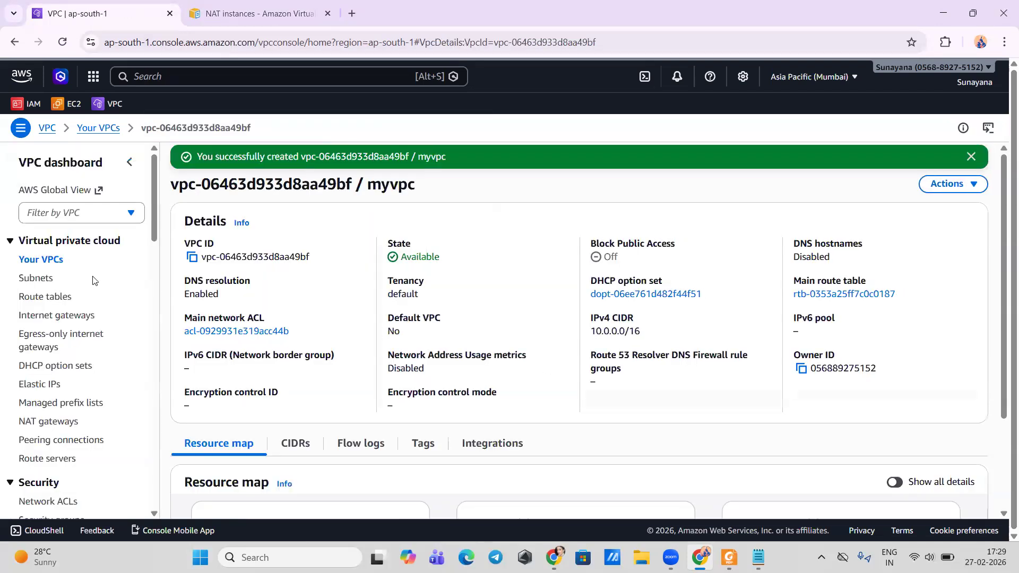
# Start creating subnets in the myvpc VPC
pyautogui.click(33, 279)
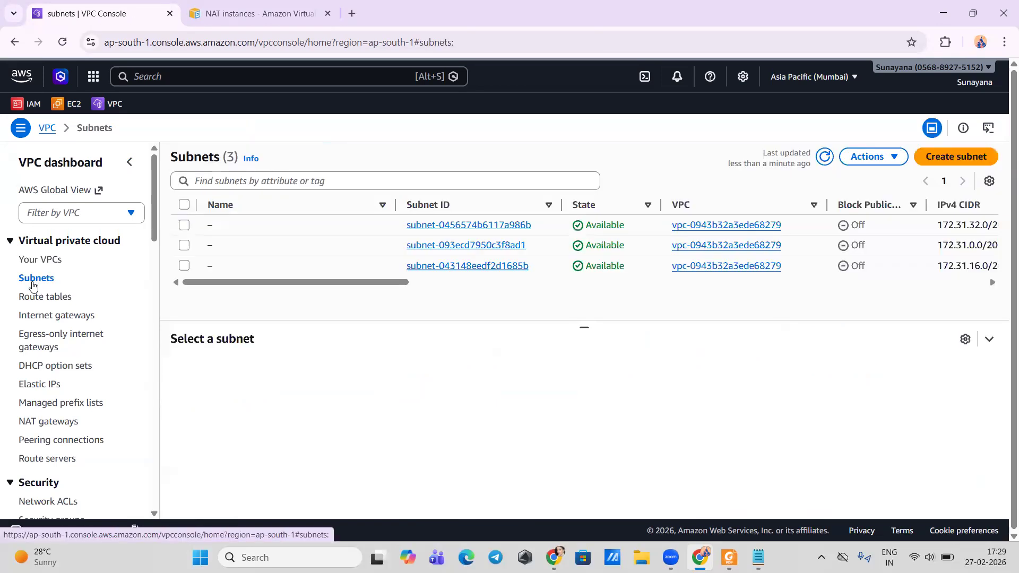
pyautogui.click(926, 162)
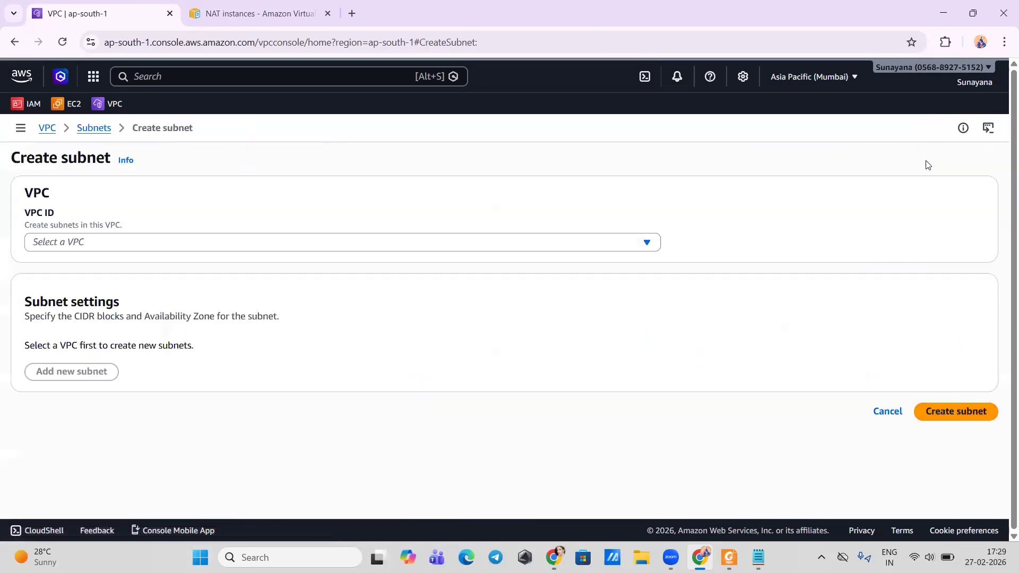
pyautogui.click(228, 248)
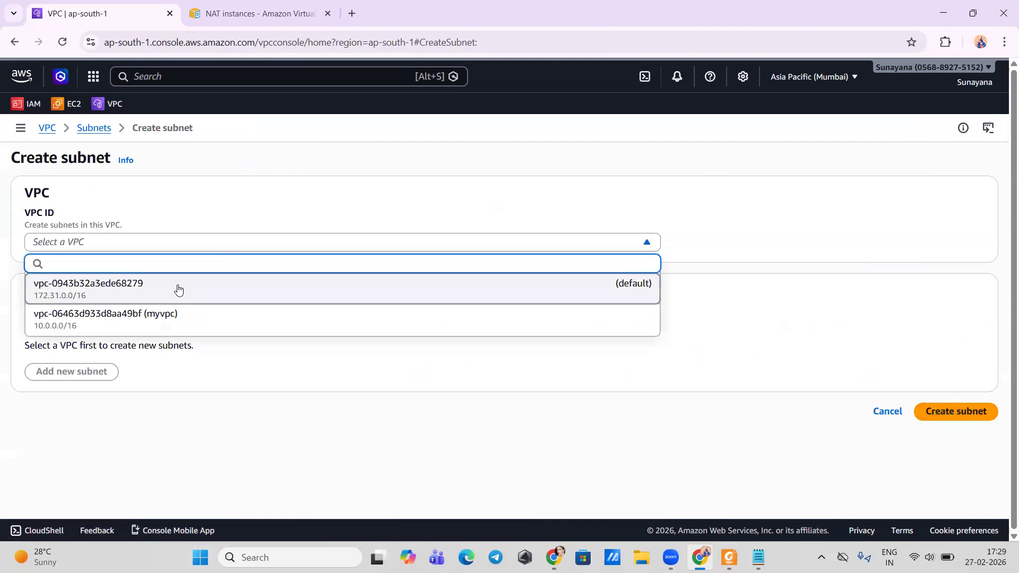
pyautogui.click(167, 317)
# Define the first subnet as public in availability zone ap-south-1a with IPv4 subnet CIDR 10.0.1.0/24
pyautogui.scroll(-3, 310, 319)
pyautogui.scroll(-1, 311, 320)
pyautogui.click(149, 306)
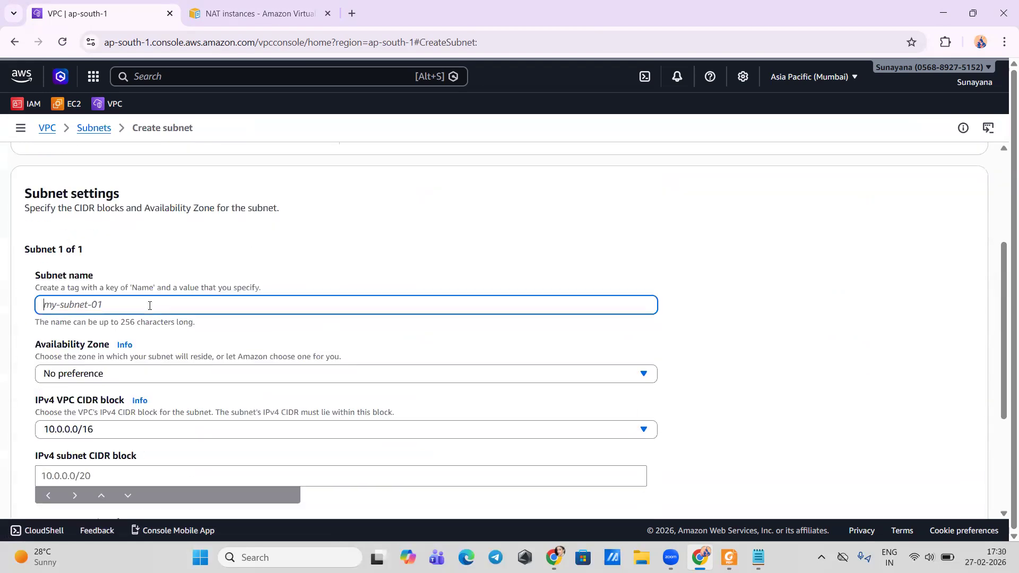
pyautogui.write('publiv')
pyautogui.press('BackSpace')
pyautogui.write('c')
pyautogui.scroll(-3, 149, 305)
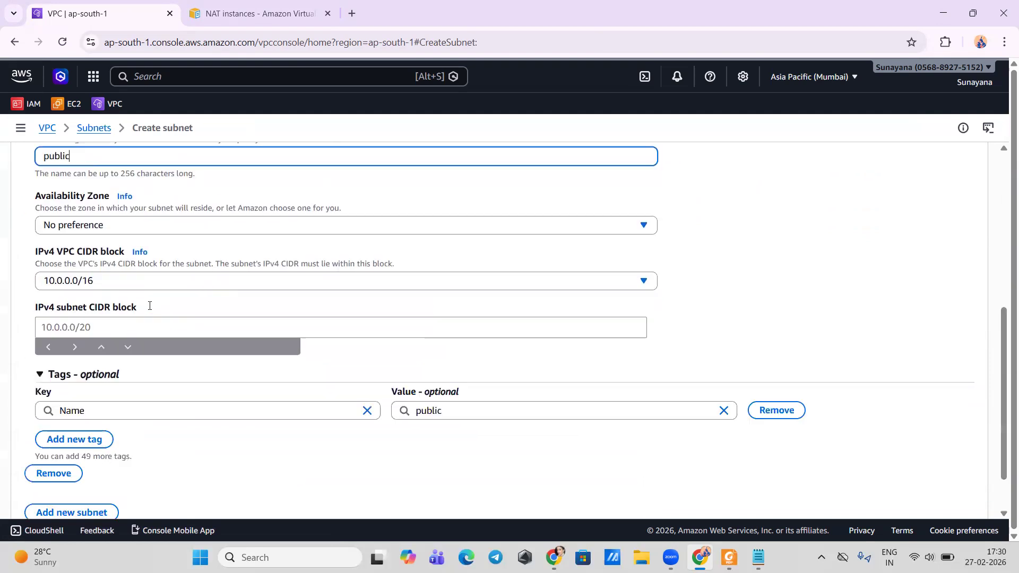
pyautogui.click(102, 214)
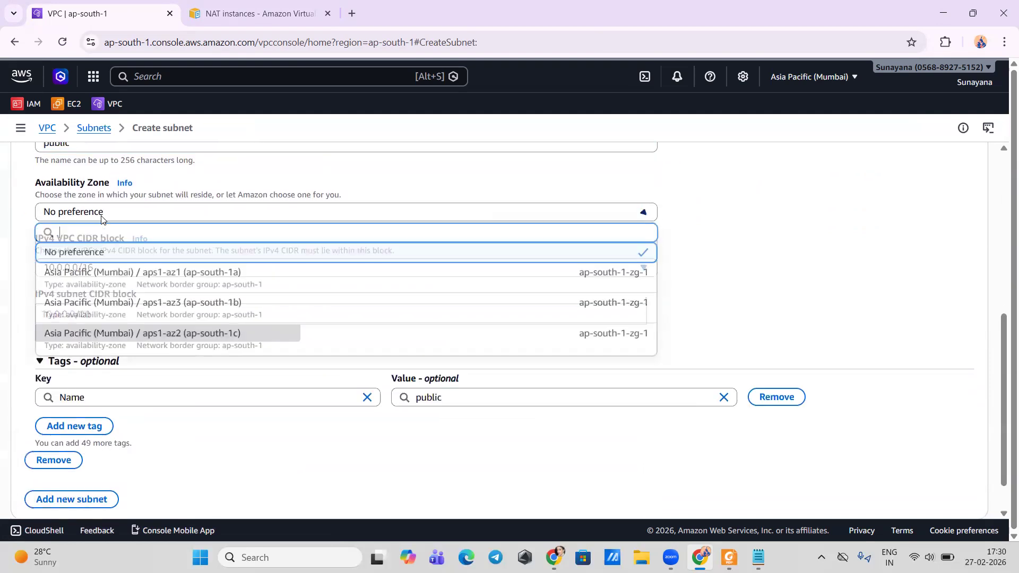
pyautogui.click(88, 282)
pyautogui.click(75, 314)
pyautogui.write('10.0.1')
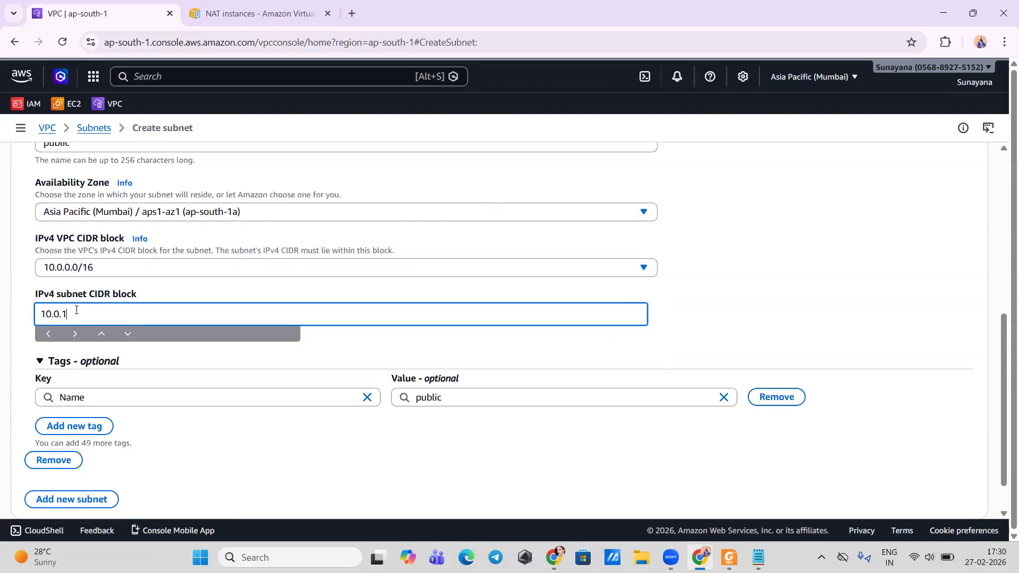
pyautogui.write('.0/24')
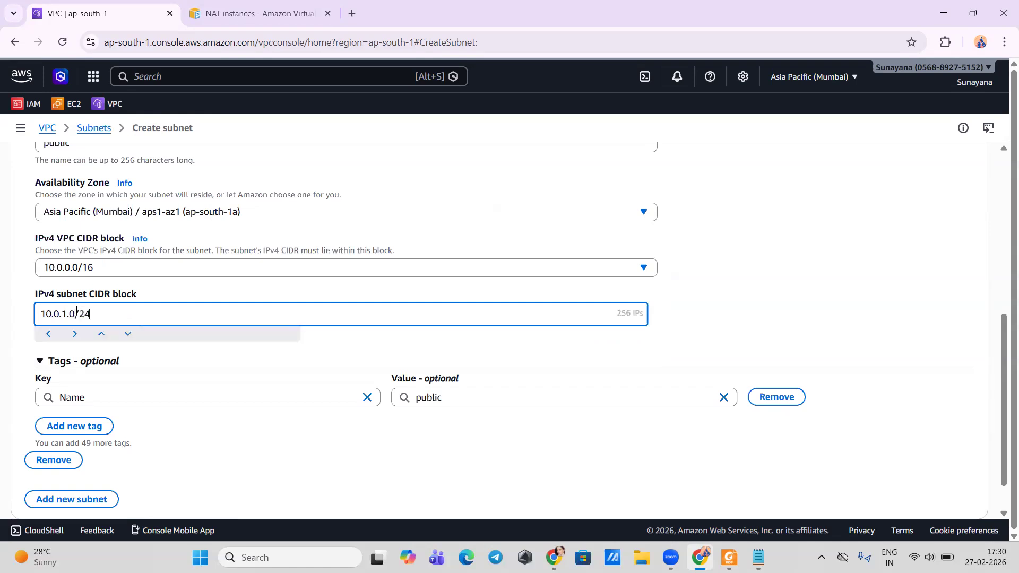
# Add a second subnet named private in ap-south-1b with IPv4 subnet CIDR 10.0.2.0/24, and create both subnets
pyautogui.scroll(-1, 166, 423)
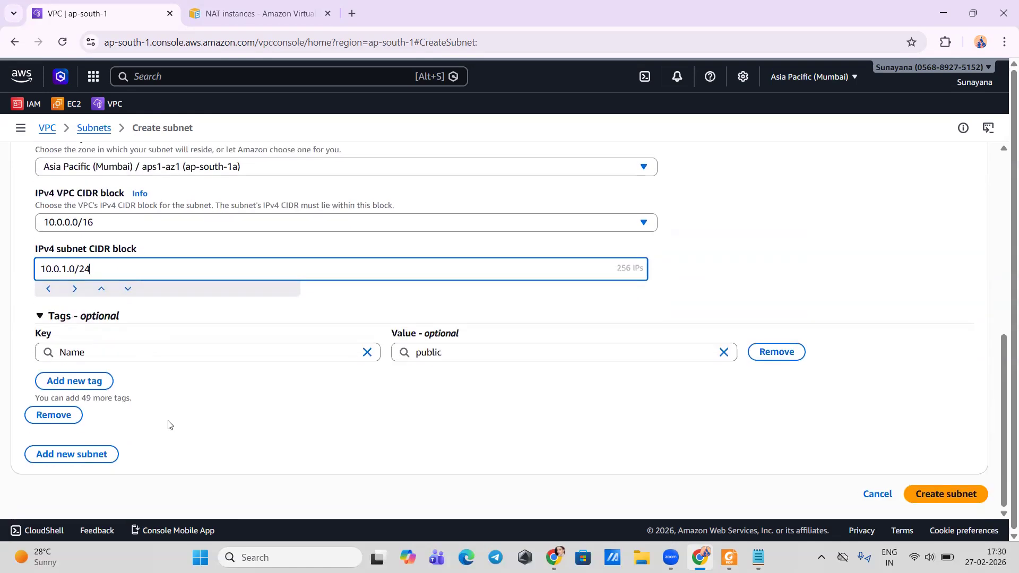
pyautogui.click(58, 457)
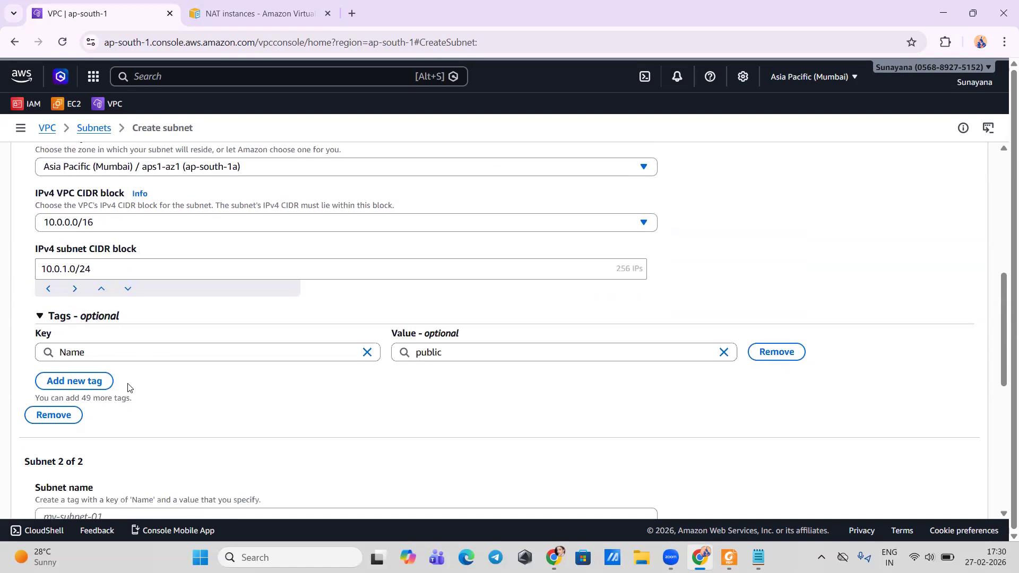
pyautogui.scroll(-3, 127, 388)
pyautogui.click(109, 391)
pyautogui.write('private')
pyautogui.scroll(-3, 109, 392)
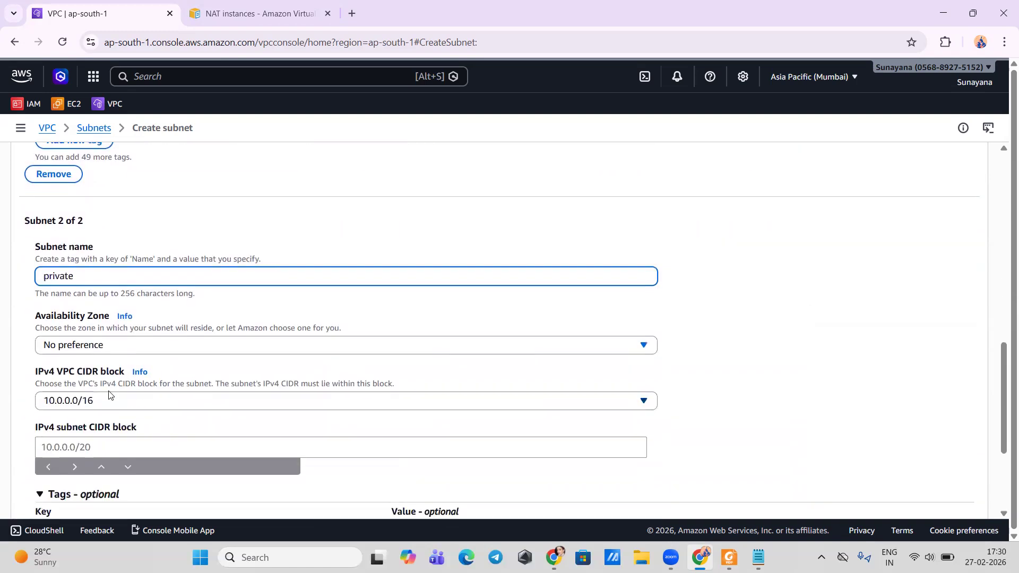
pyautogui.click(92, 345)
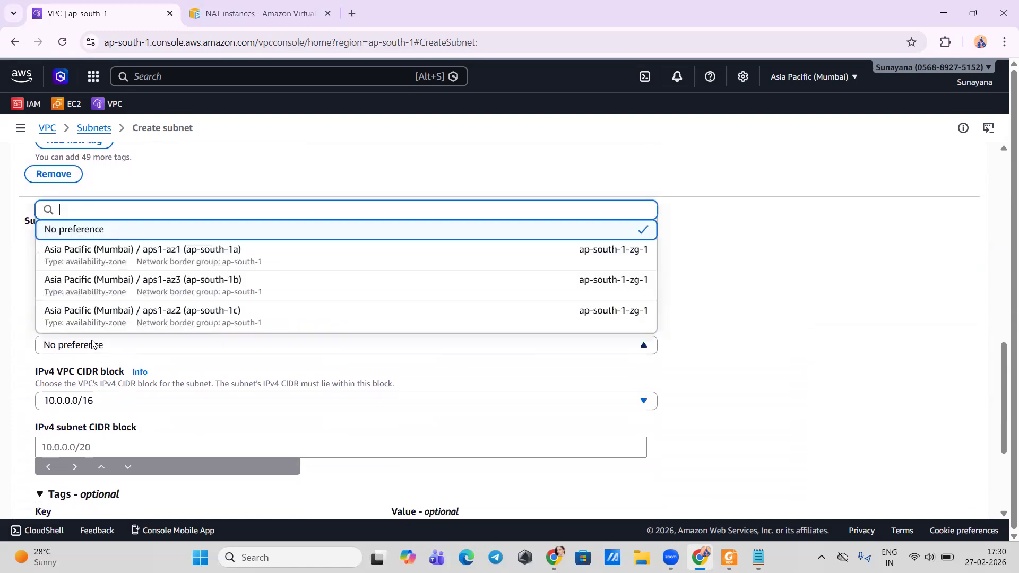
pyautogui.click(226, 280)
pyautogui.click(84, 447)
pyautogui.write('10.0.2.0/24')
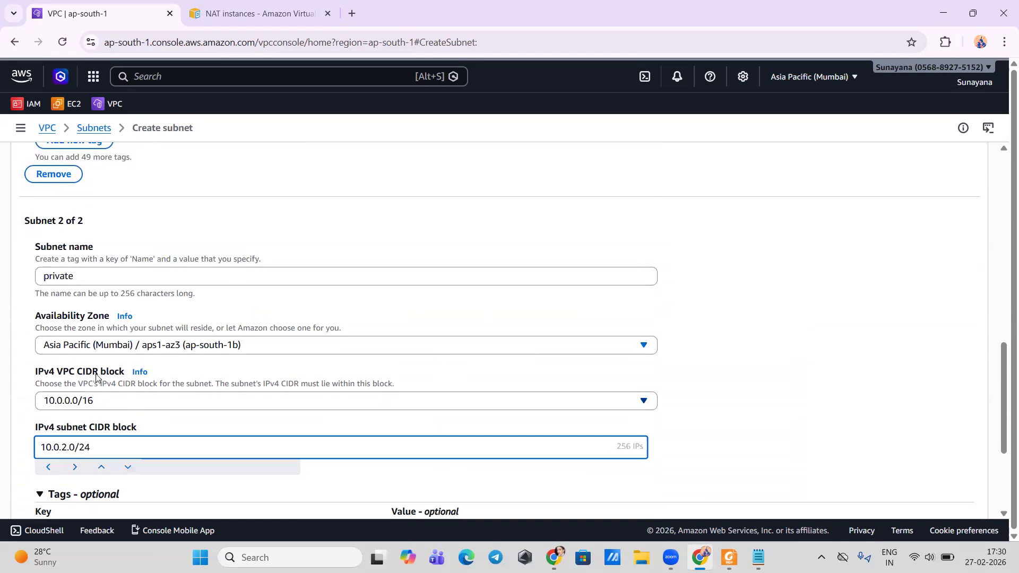
pyautogui.scroll(-3, 96, 378)
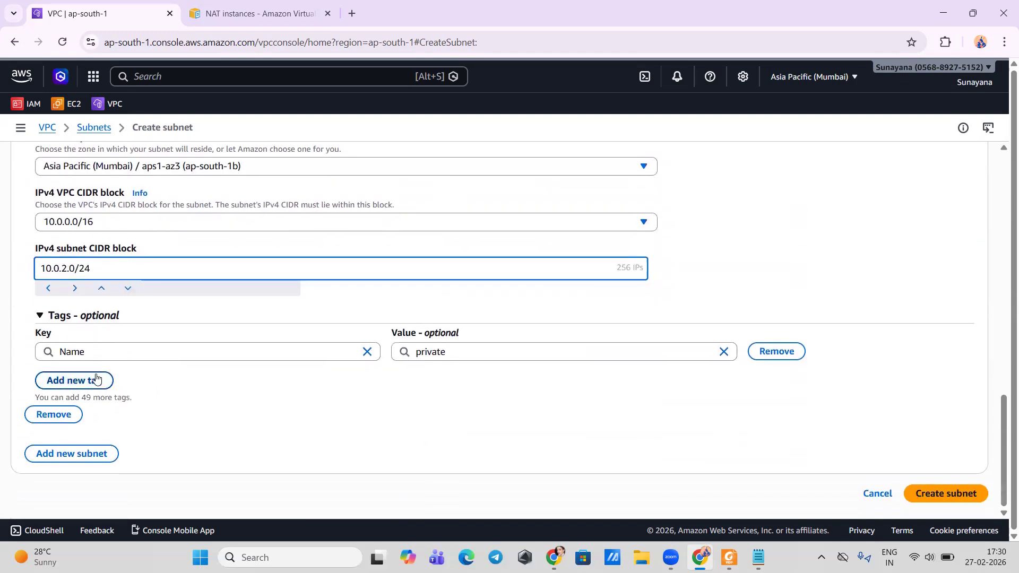
pyautogui.click(933, 492)
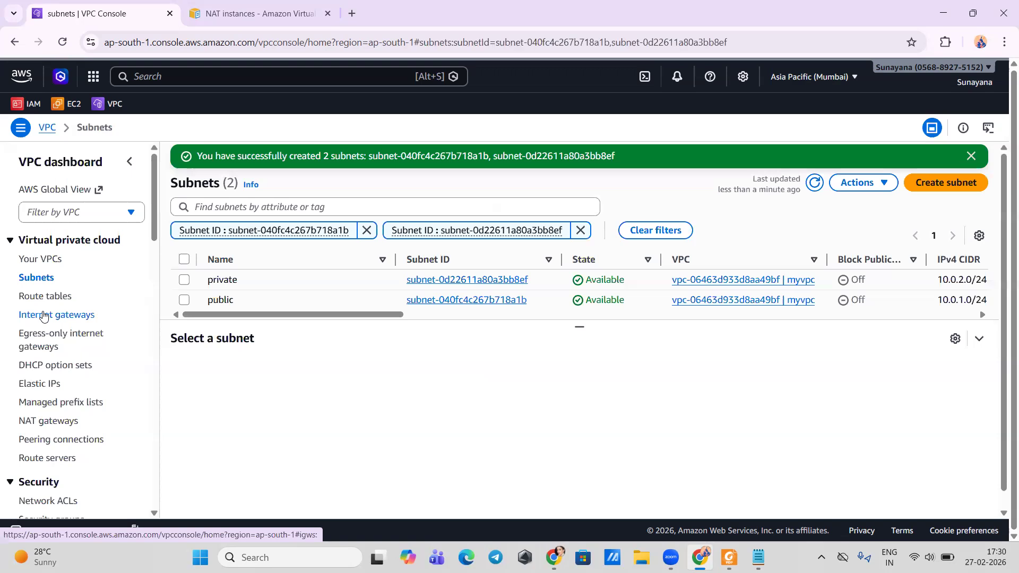
# Create an internet gateway with the name tag igw
pyautogui.click(44, 315)
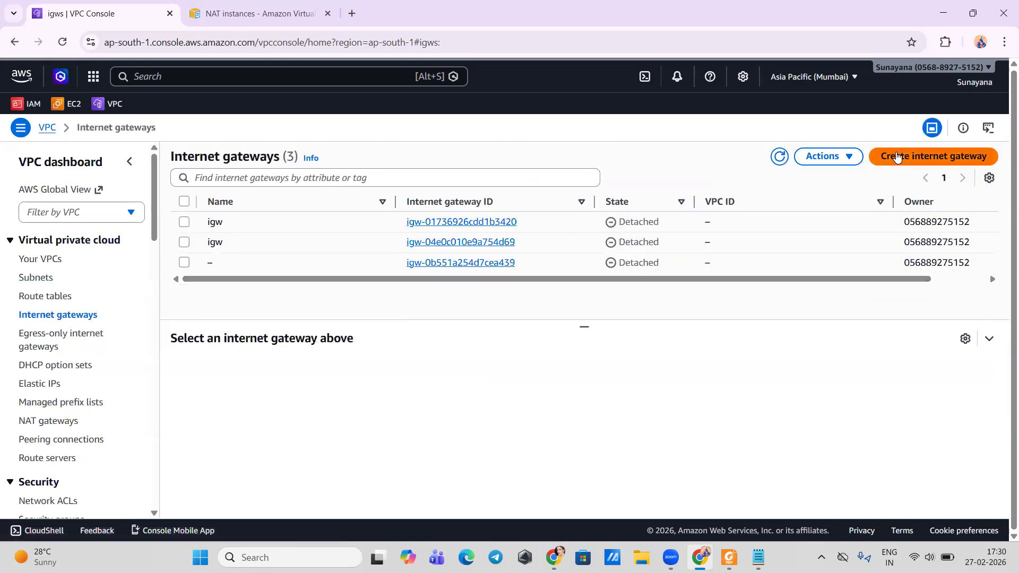
pyautogui.click(902, 156)
pyautogui.click(356, 261)
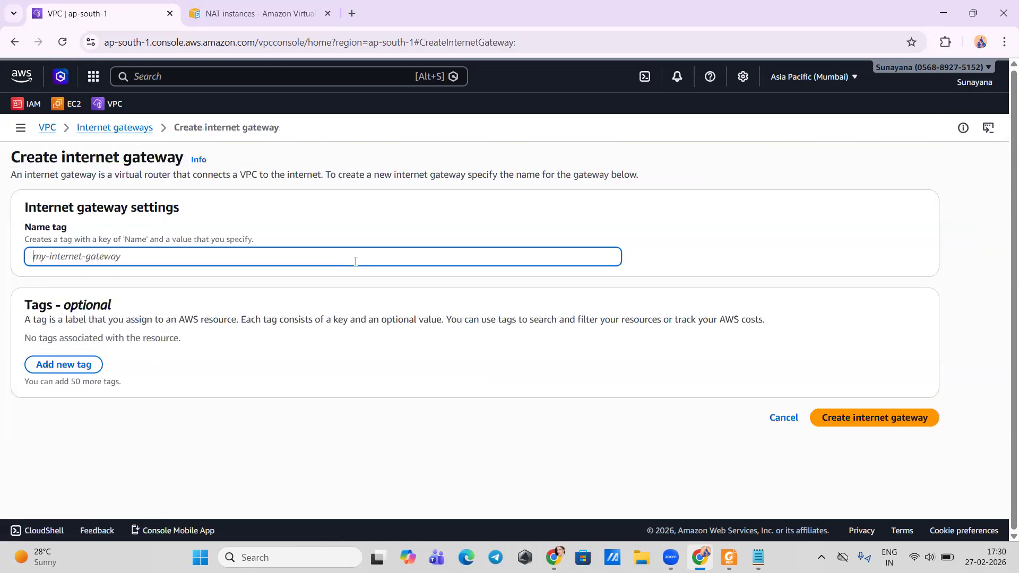
pyautogui.write('igw')
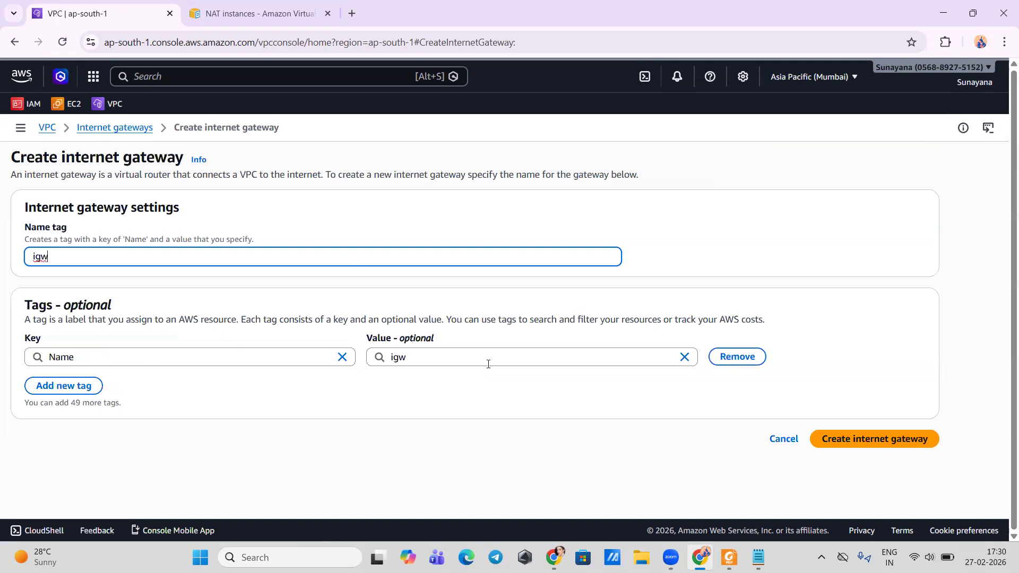
pyautogui.click(855, 441)
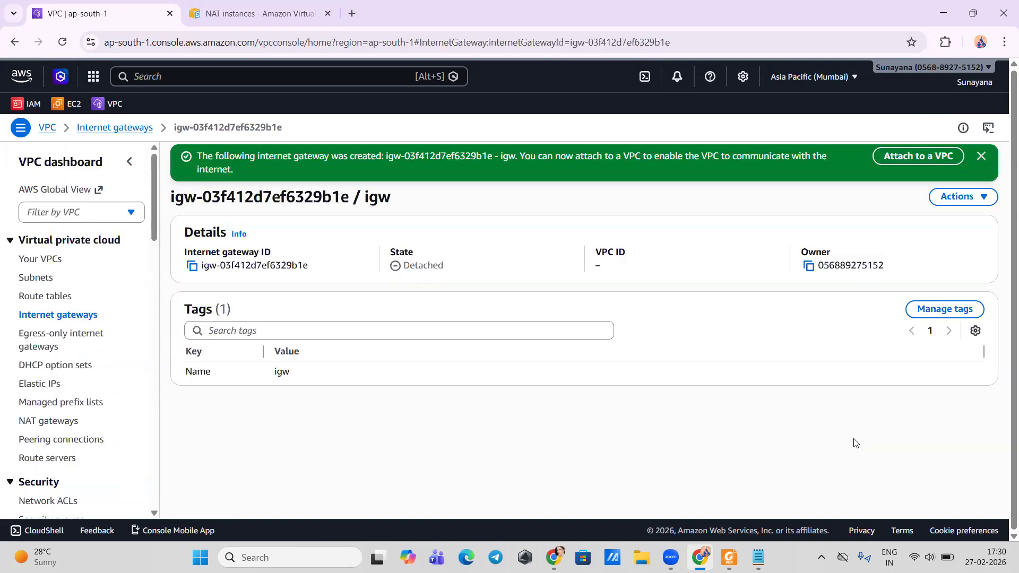
# Attach the new igw internet gateway to the myvpc VPC
pyautogui.click(896, 157)
pyautogui.click(306, 273)
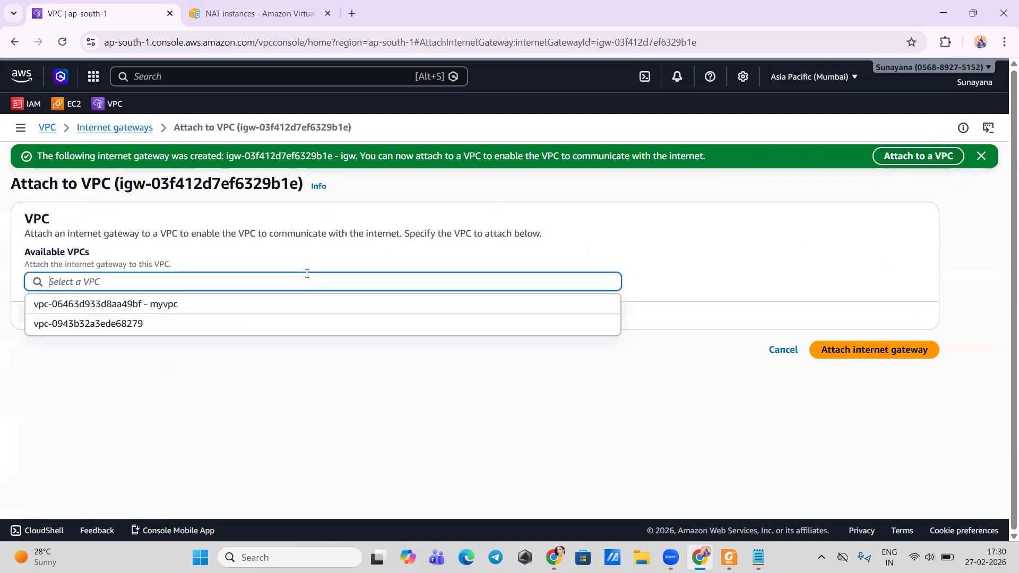
pyautogui.click(249, 304)
pyautogui.click(810, 355)
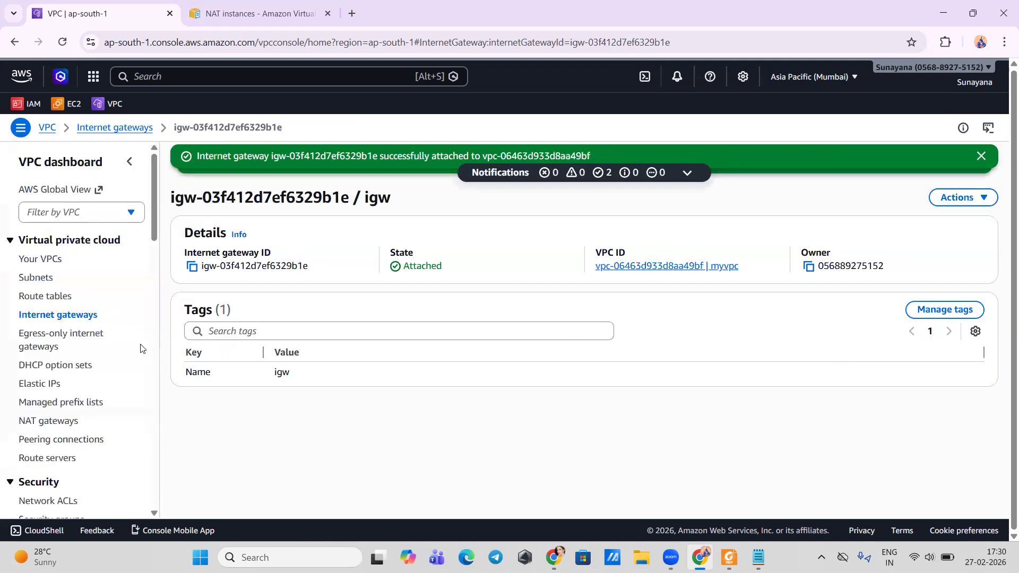
# Create a route table named publicRT in the myvpc VPC
pyautogui.click(45, 303)
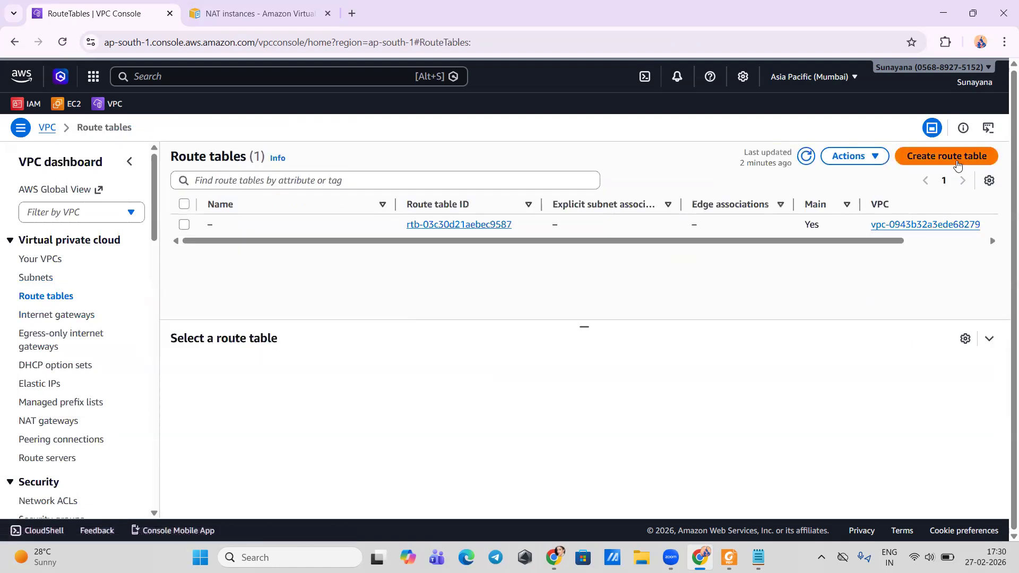
pyautogui.click(958, 166)
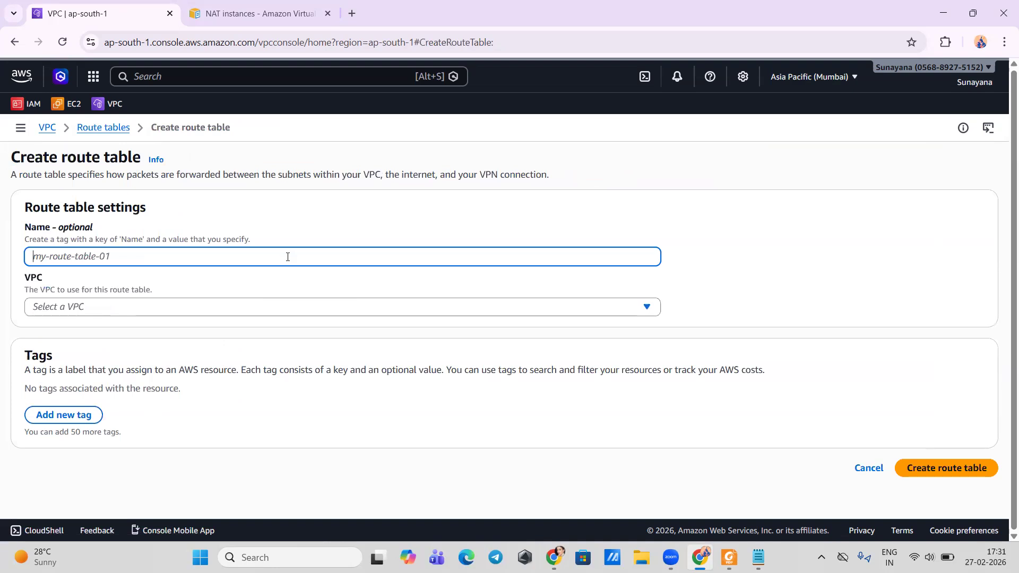
pyautogui.write('public')
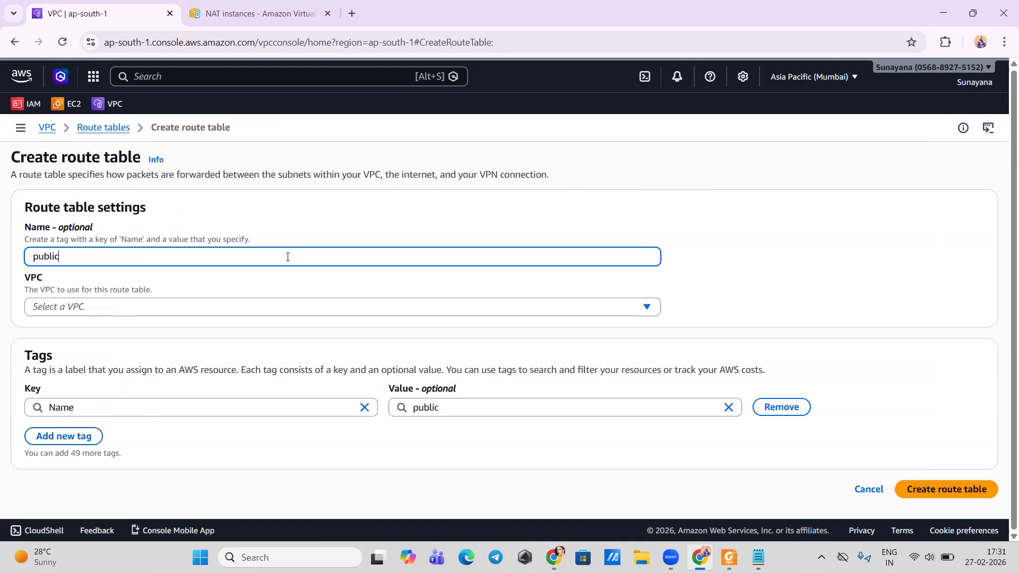
pyautogui.write('RT')
pyautogui.click(126, 308)
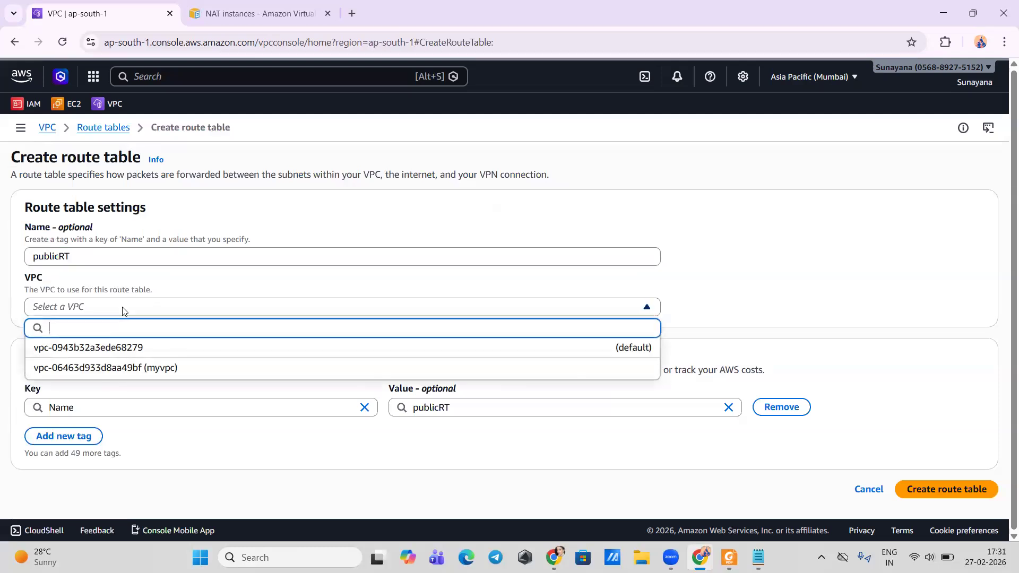
pyautogui.click(101, 367)
pyautogui.click(958, 491)
# Add a 0.0.0.0/0 route targeting the igw internet gateway to the publicRT route table and save it
pyautogui.click(948, 379)
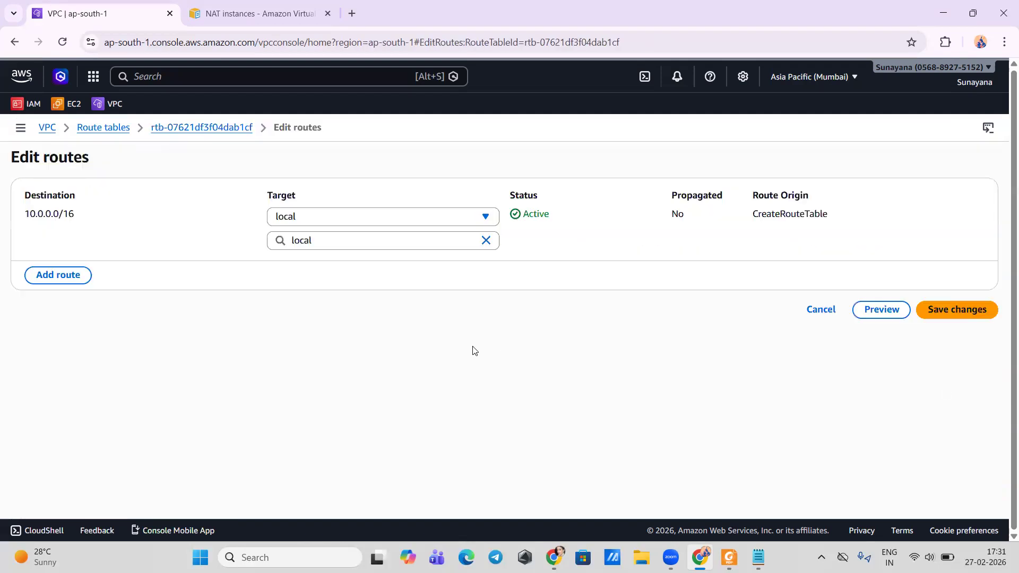
pyautogui.click(75, 276)
pyautogui.click(75, 272)
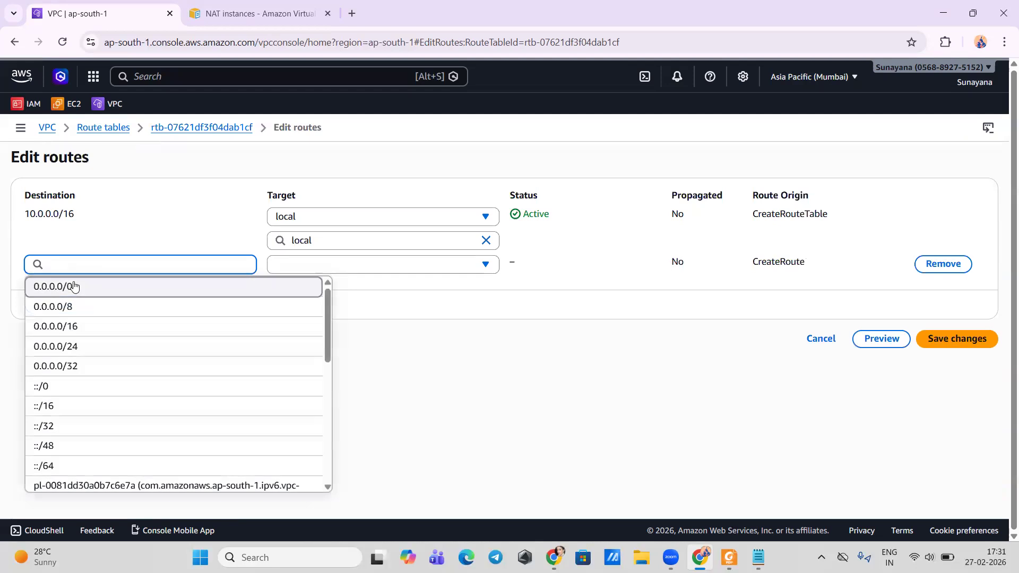
pyautogui.click(74, 286)
pyautogui.click(331, 272)
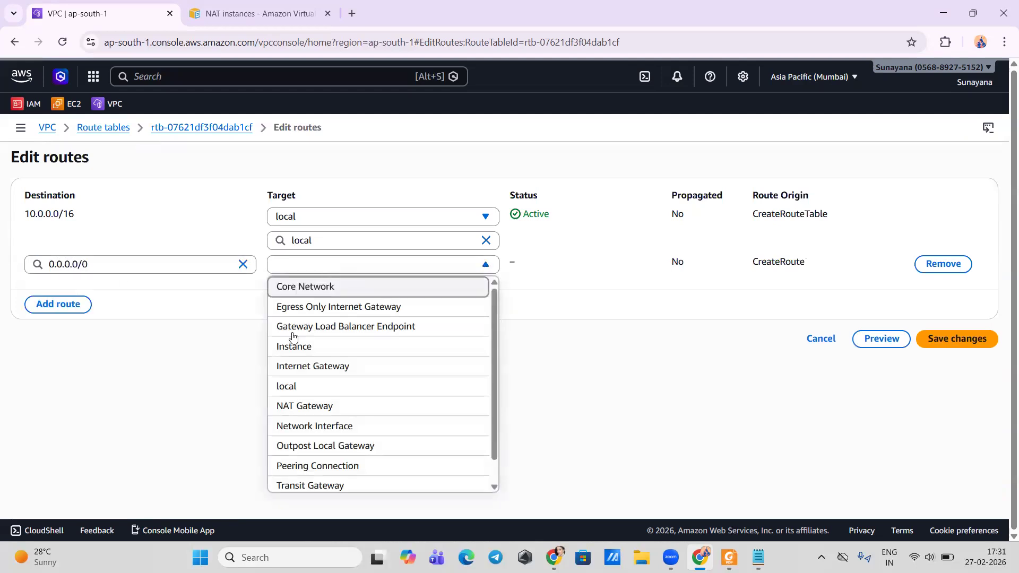
pyautogui.click(295, 368)
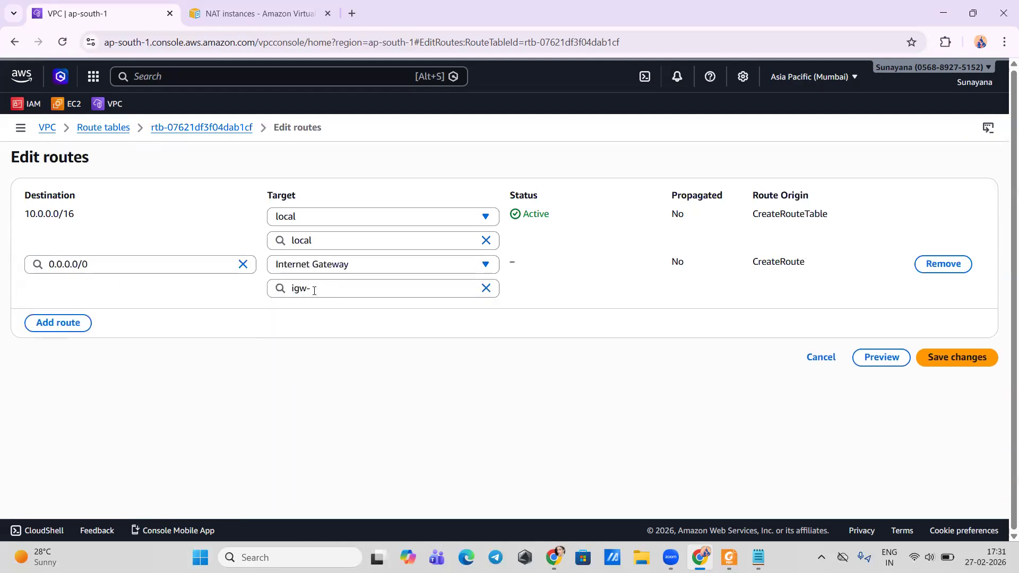
pyautogui.click(313, 289)
pyautogui.click(312, 330)
pyautogui.click(942, 357)
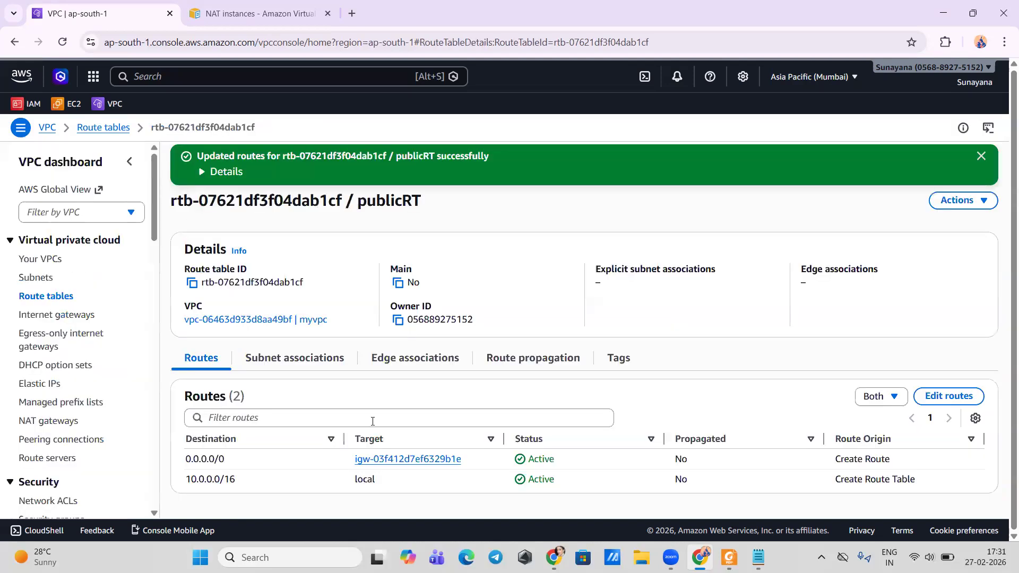
# Associate the public subnet with the publicRT route table and save the association
pyautogui.click(301, 363)
pyautogui.click(886, 396)
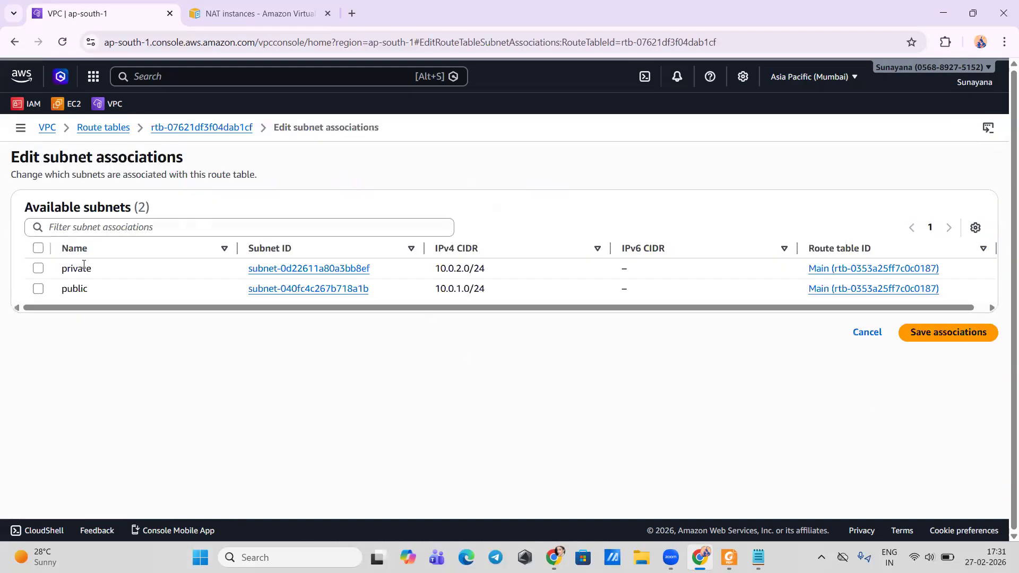
pyautogui.click(38, 289)
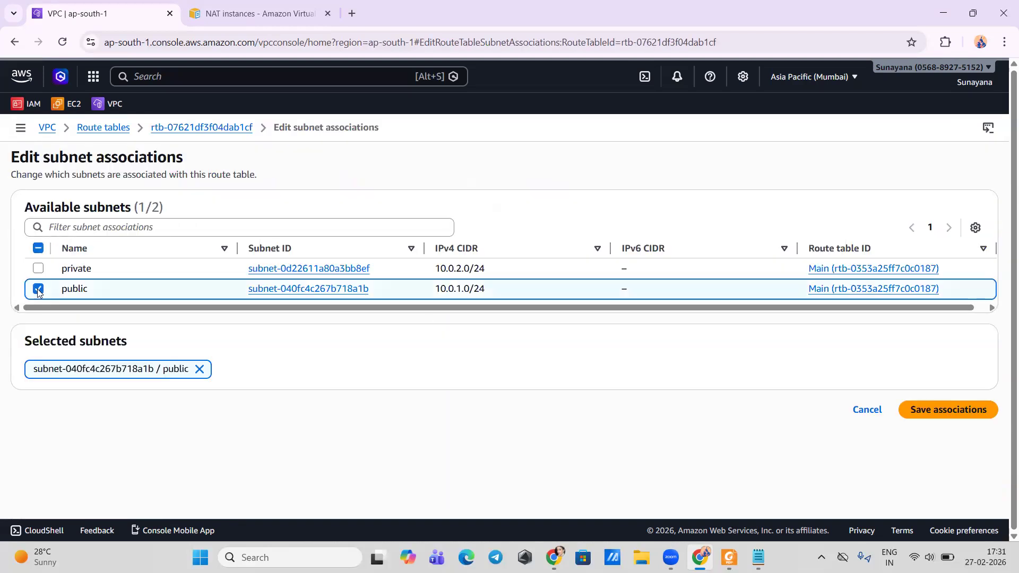
pyautogui.click(965, 419)
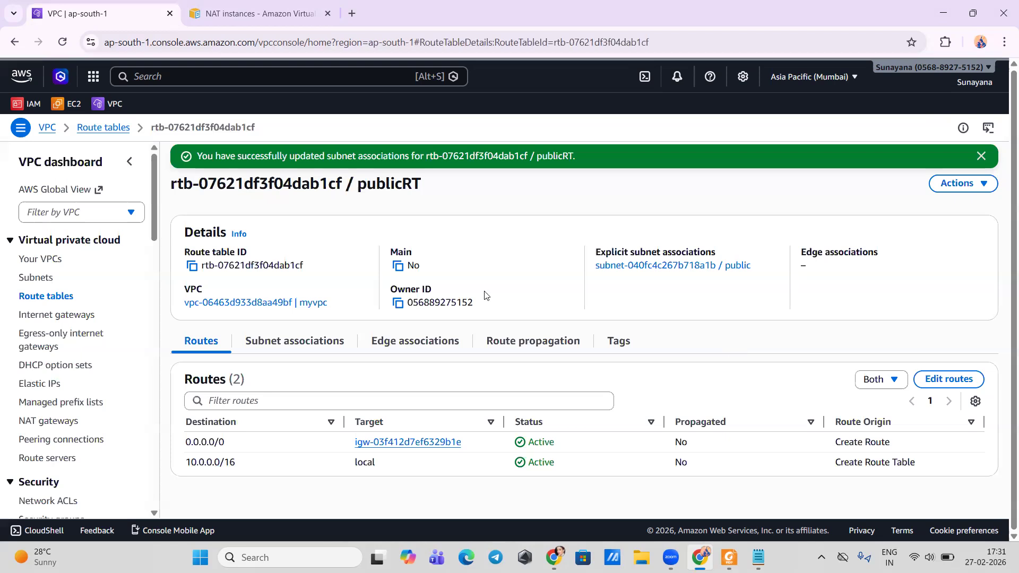
# Start a new NAT gateway named nat with Zonal availability mode in the public subnet
pyautogui.click(47, 421)
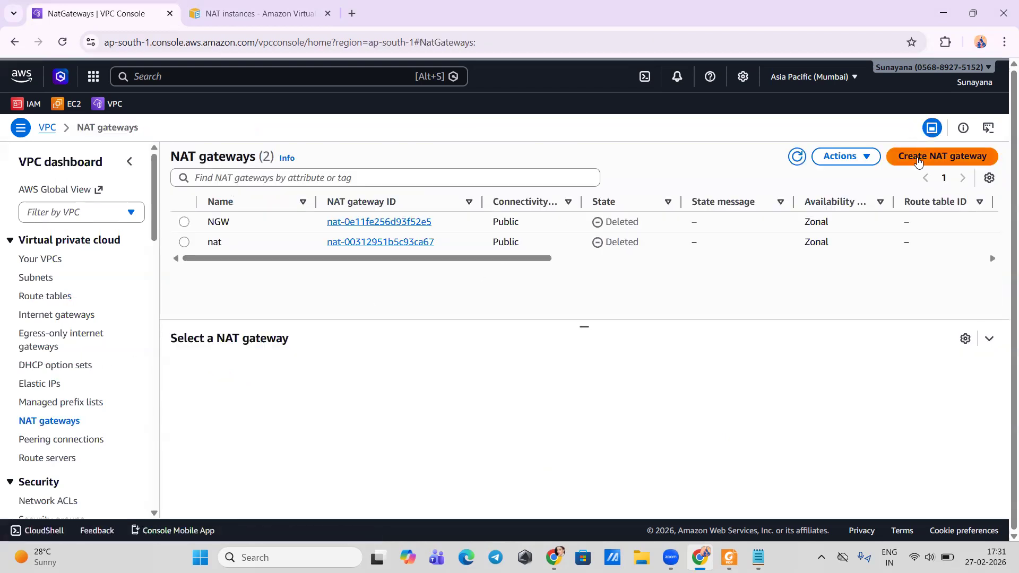
pyautogui.click(917, 161)
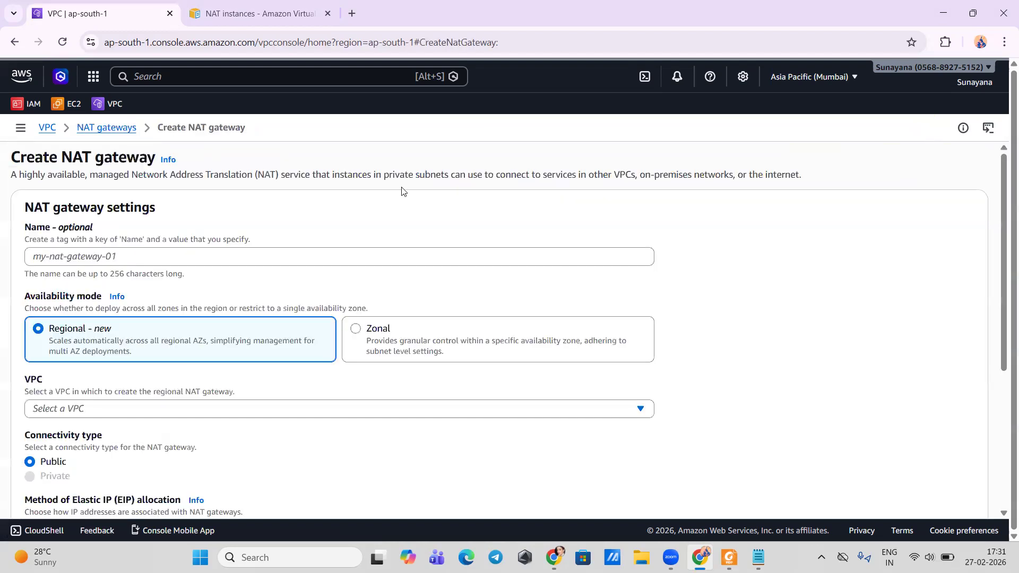
pyautogui.click(143, 253)
pyautogui.write('nat')
pyautogui.scroll(-1, 371, 248)
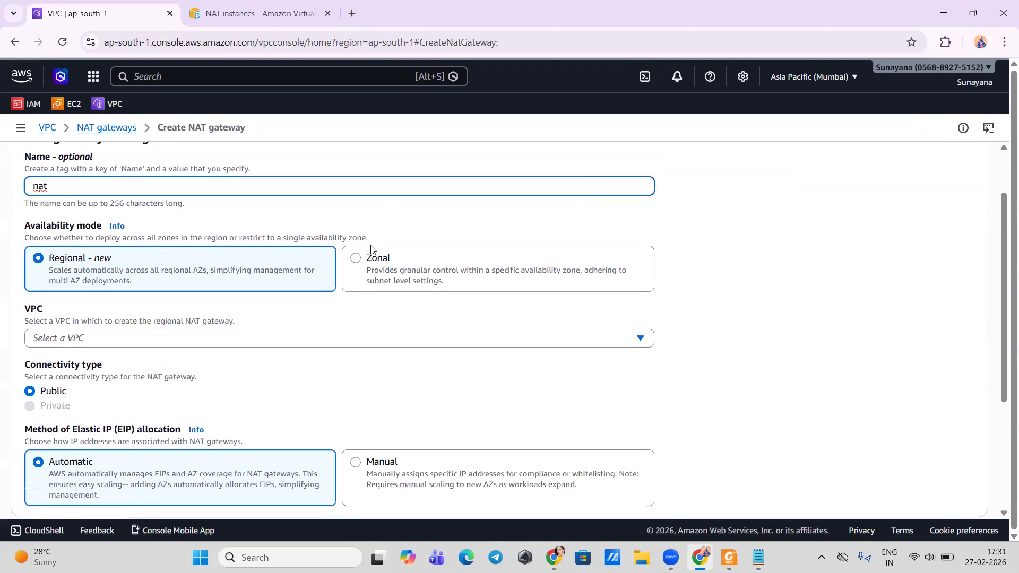
pyautogui.click(370, 258)
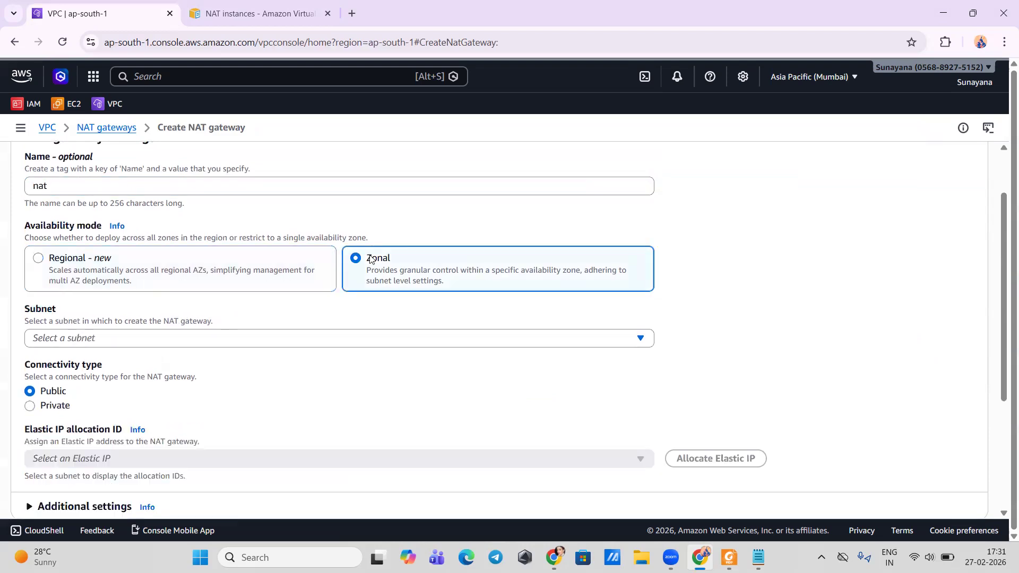
pyautogui.click(74, 338)
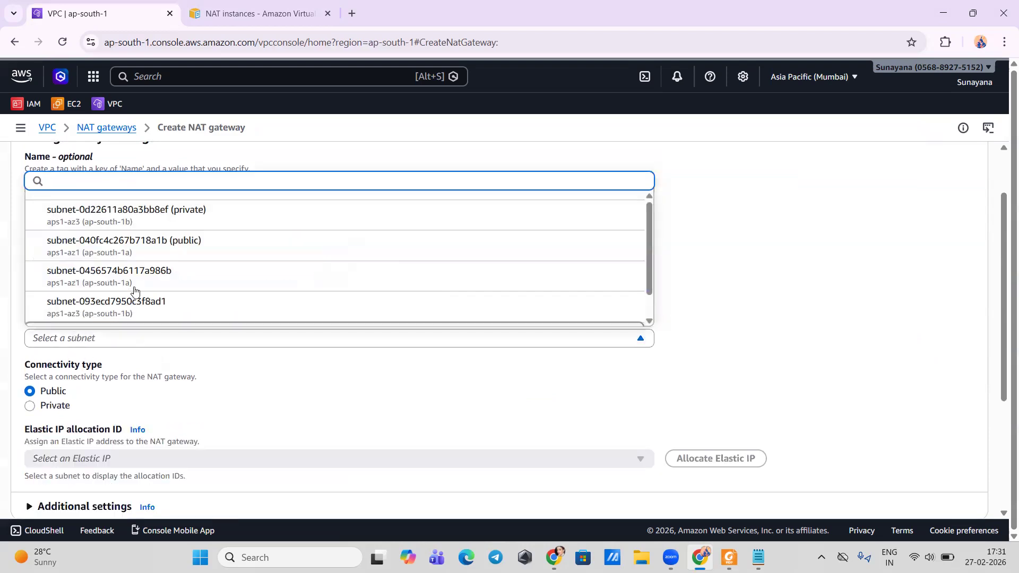
pyautogui.click(124, 257)
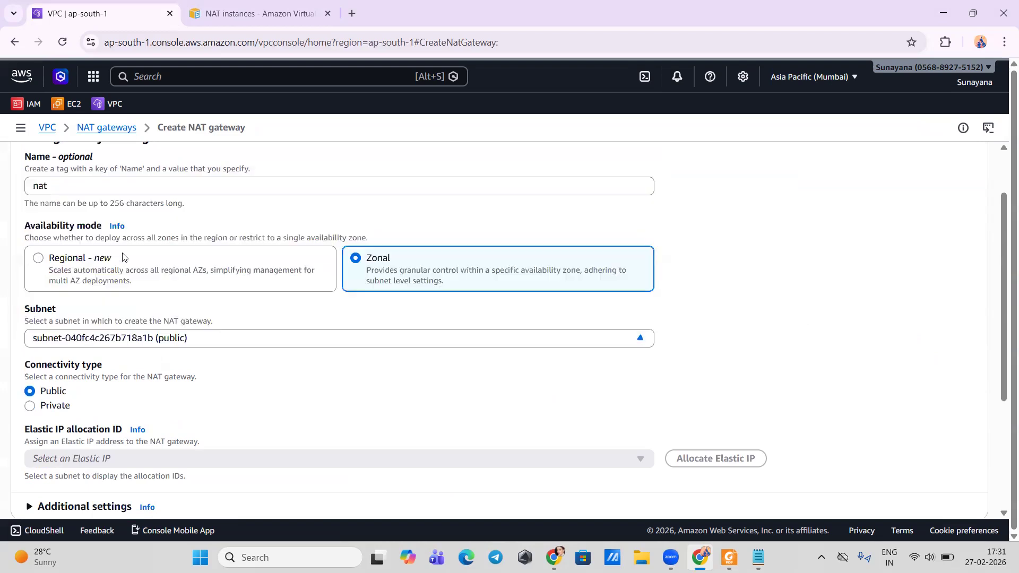
# Allocate an Elastic IP for the NAT gateway and create the gateway
pyautogui.scroll(-1, 305, 397)
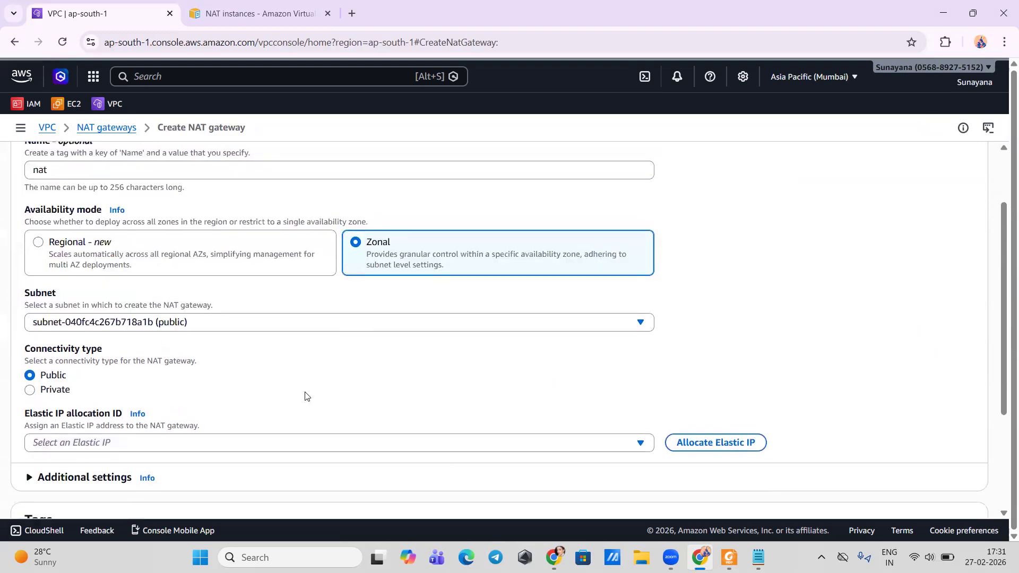
pyautogui.scroll(-1, 305, 396)
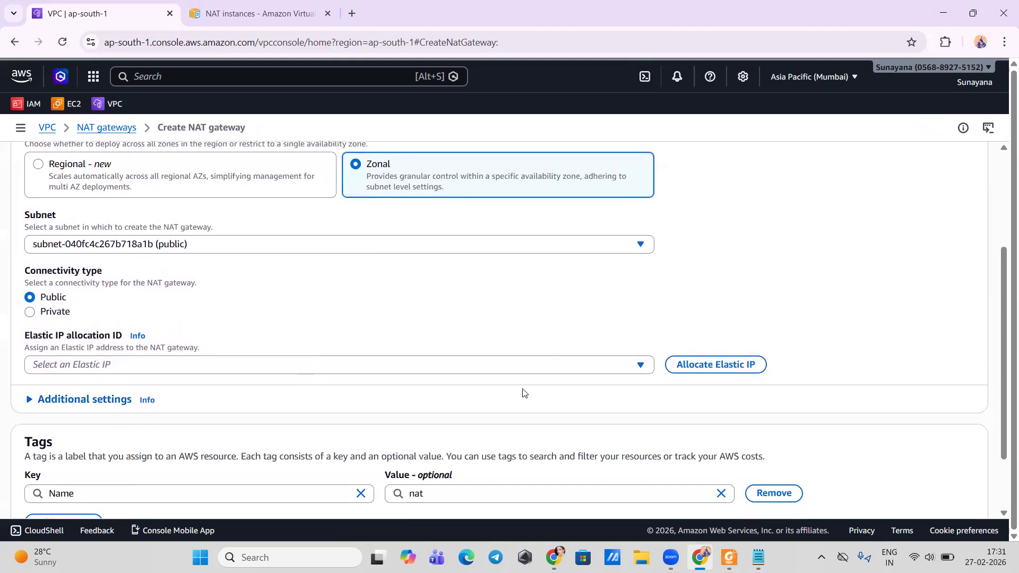
pyautogui.click(716, 365)
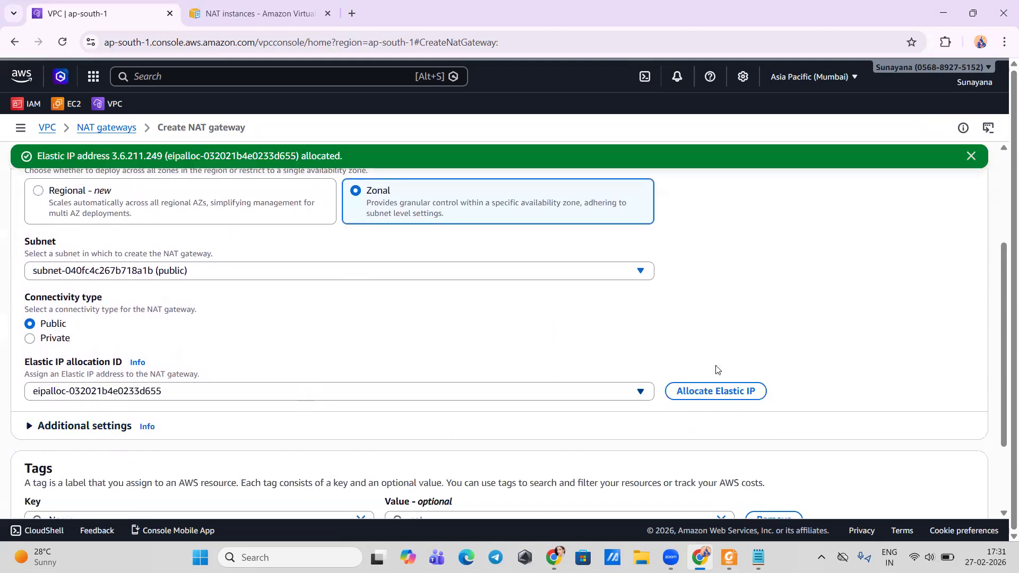
pyautogui.scroll(-2, 714, 369)
pyautogui.click(931, 501)
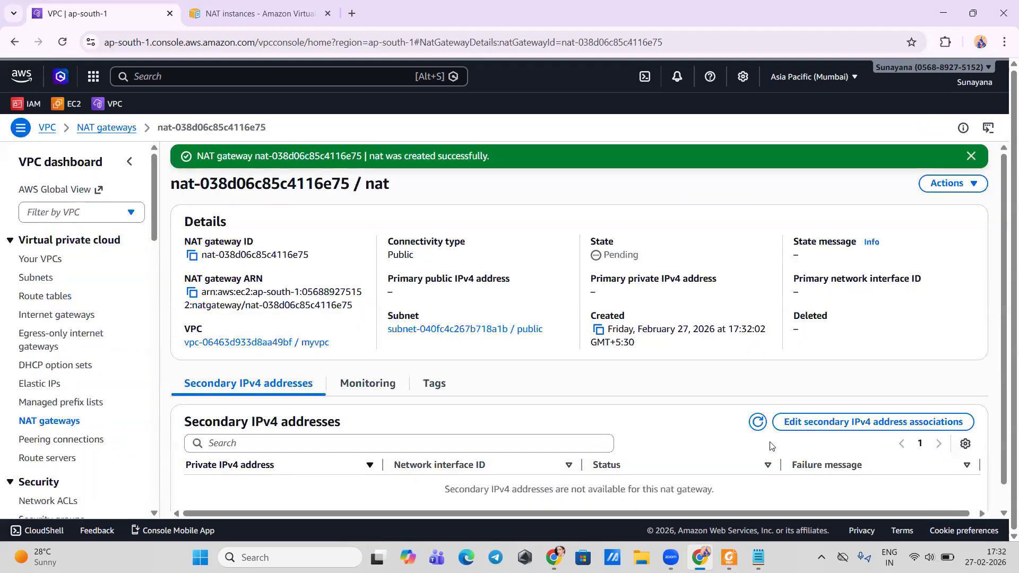
# Start launching an EC2 instance named publicInst and choose the qwe key pair for it
pyautogui.click(73, 104)
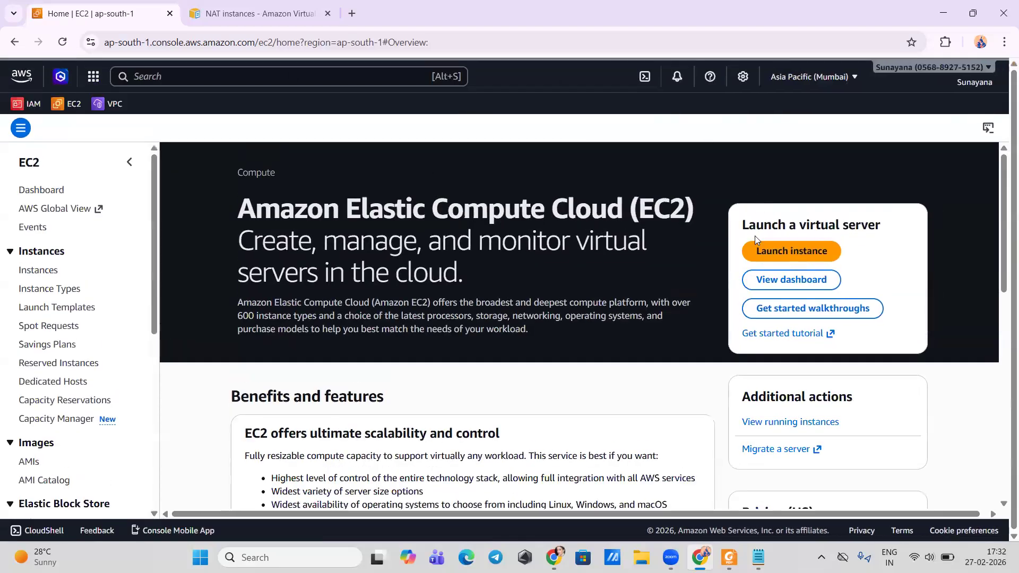
pyautogui.click(759, 252)
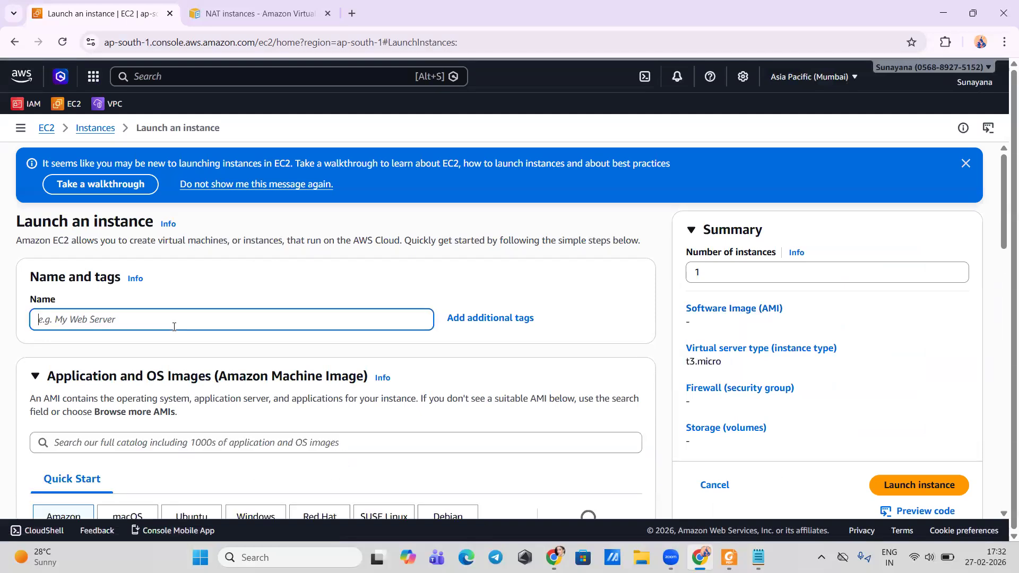
pyautogui.write('publi')
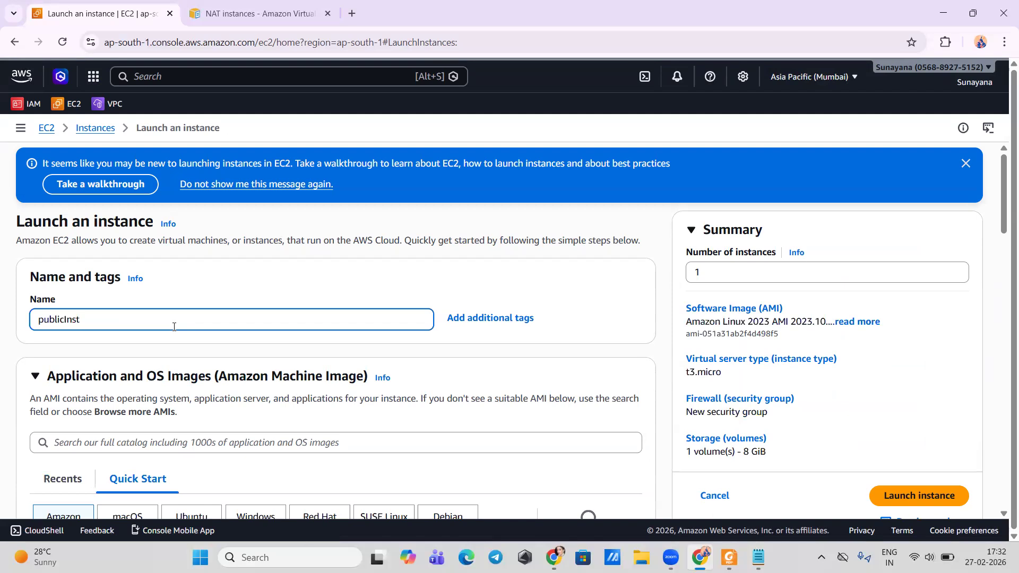
pyautogui.write('cInst')
pyautogui.scroll(-3, 174, 326)
pyautogui.scroll(-3, 276, 370)
pyautogui.scroll(-6, 276, 370)
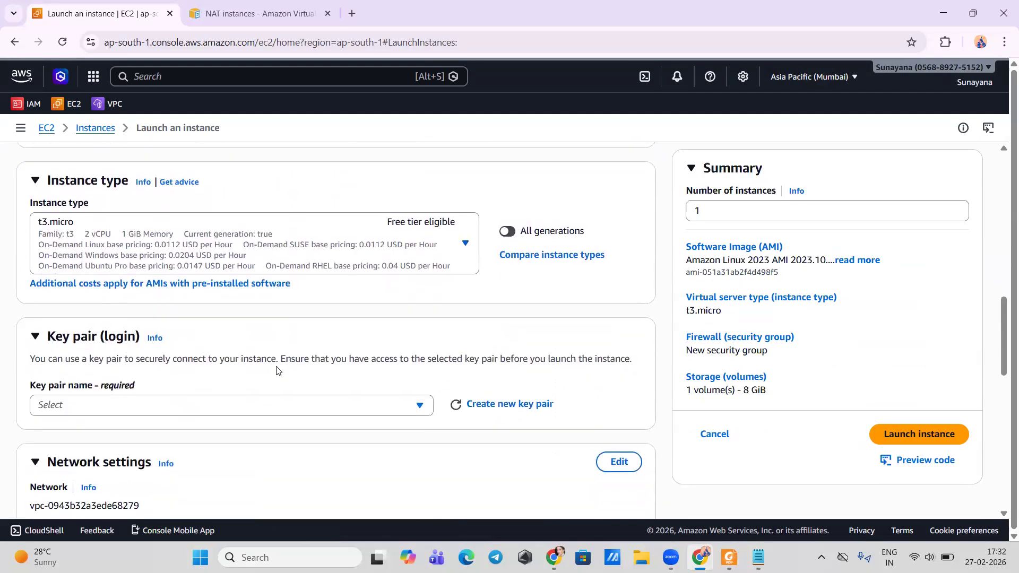
pyautogui.click(262, 377)
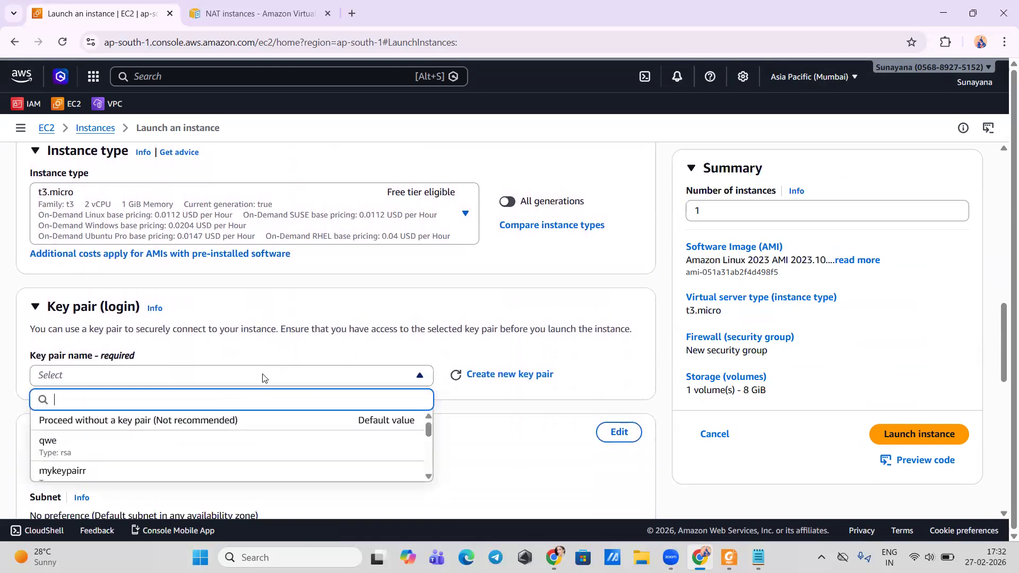
pyautogui.click(148, 442)
pyautogui.scroll(-3, 267, 428)
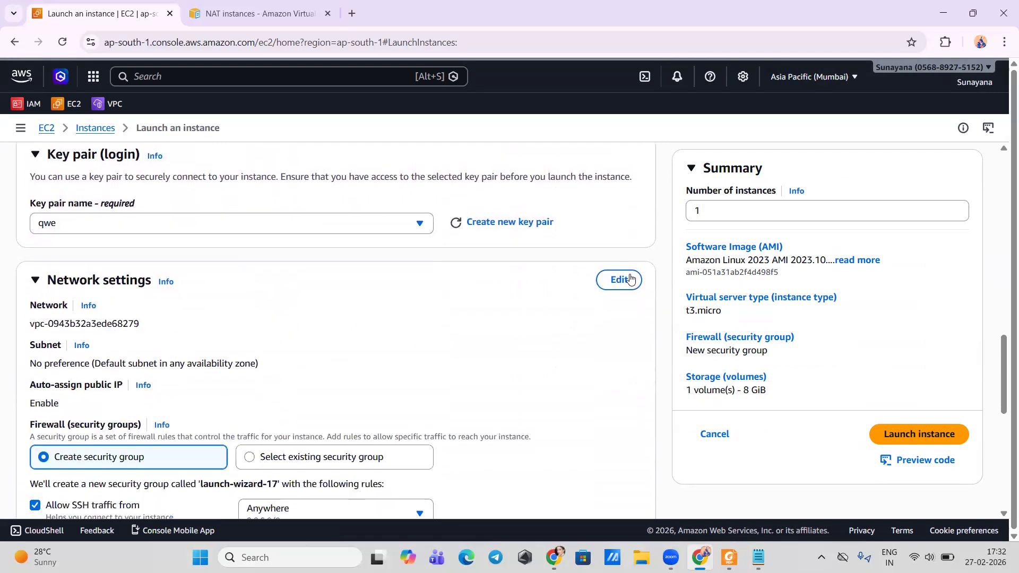
# Place the instance in the public subnet of the myvpc VPC and set auto-assign public IP to Enable
pyautogui.click(616, 286)
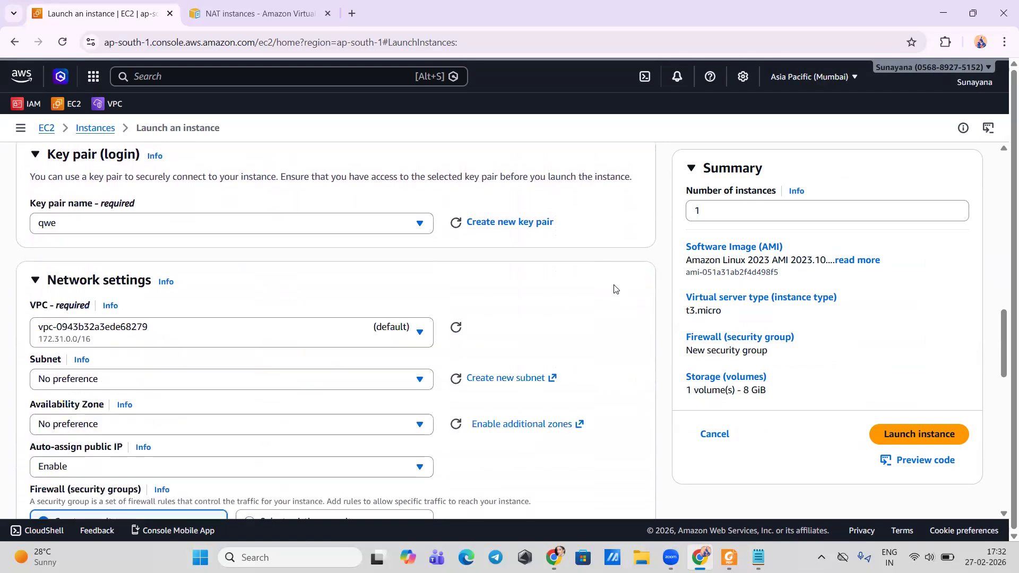
pyautogui.click(176, 340)
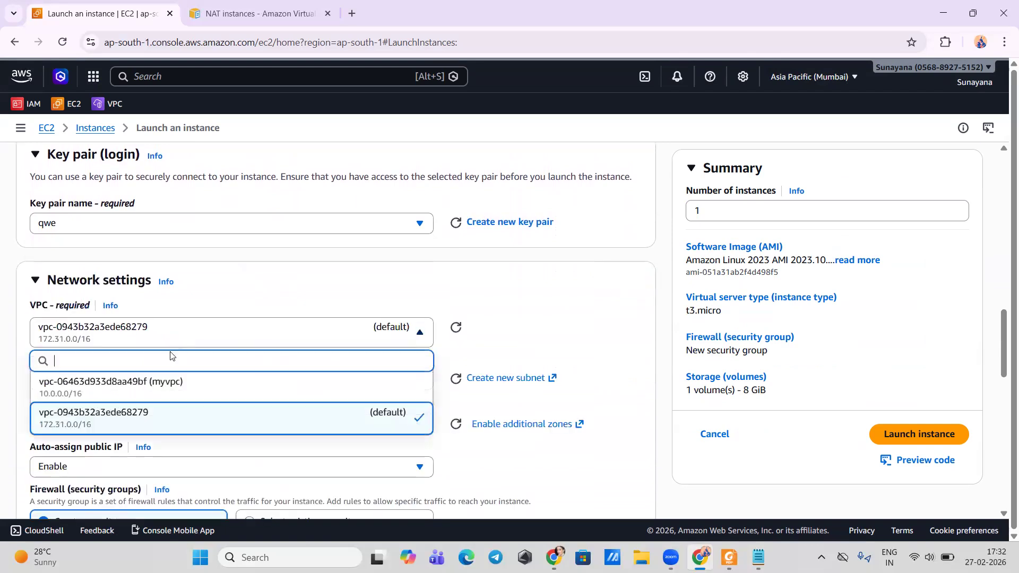
pyautogui.click(155, 389)
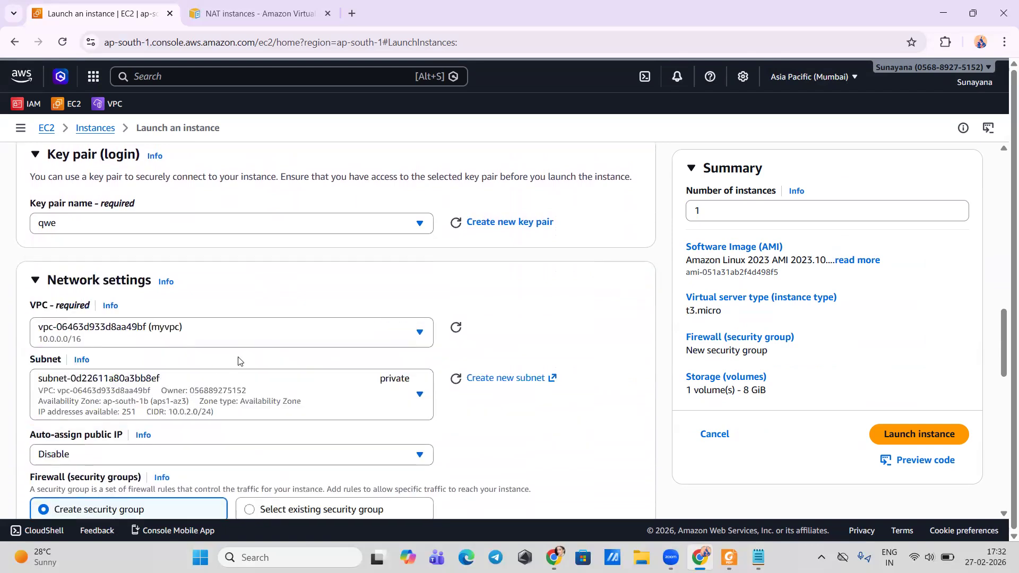
pyautogui.scroll(-2, 239, 361)
pyautogui.click(292, 328)
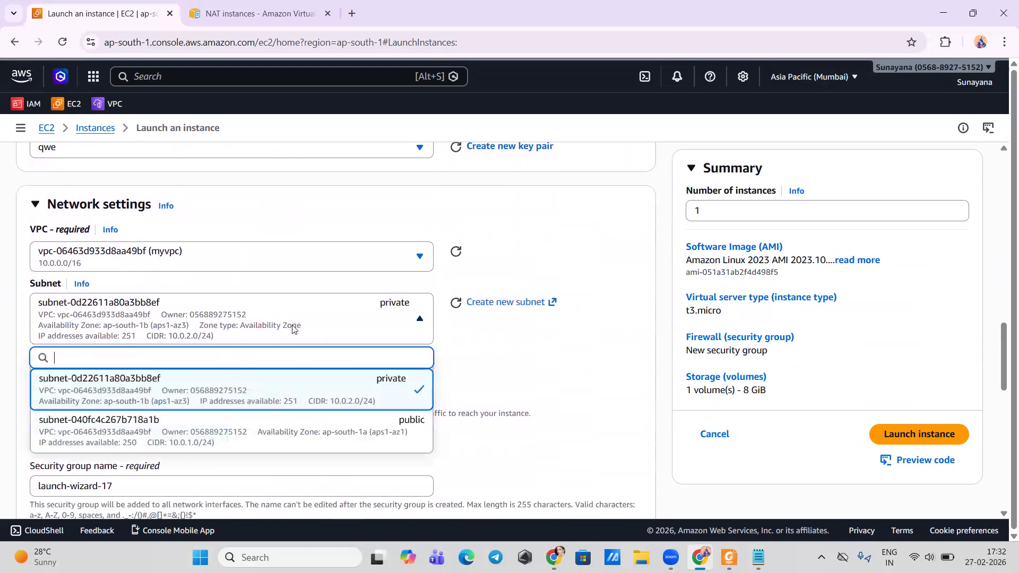
pyautogui.click(264, 443)
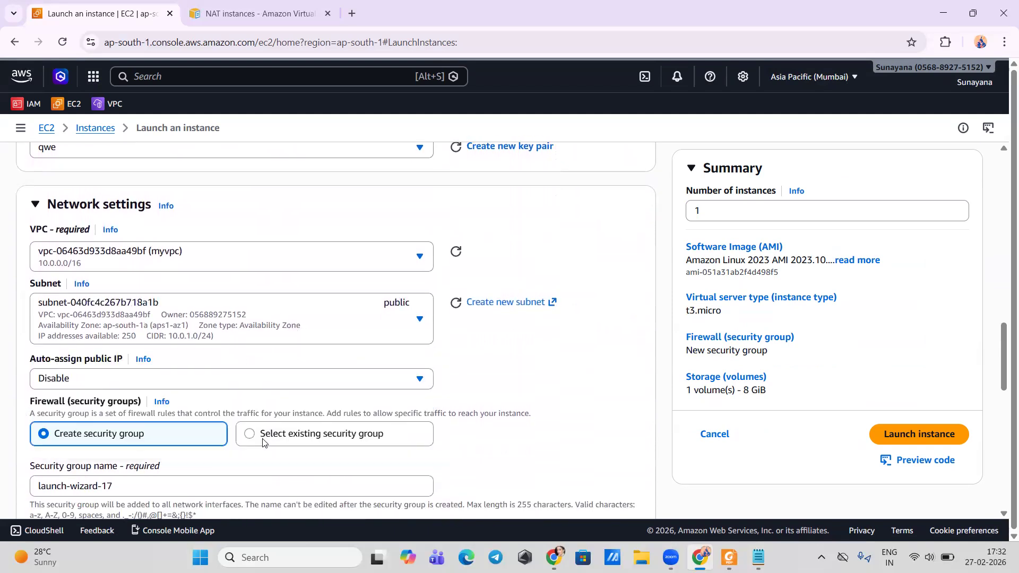
pyautogui.click(253, 380)
pyautogui.click(175, 404)
# Add a second inbound security group rule of type HTTP with source type Anywhere
pyautogui.scroll(-2, 175, 402)
pyautogui.scroll(-3, 175, 402)
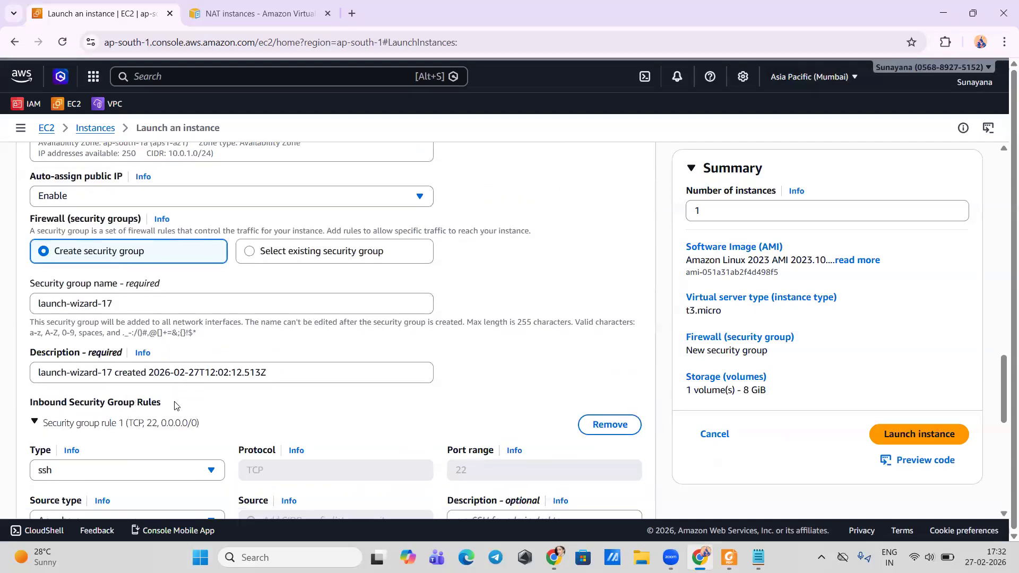
pyautogui.scroll(-1, 176, 406)
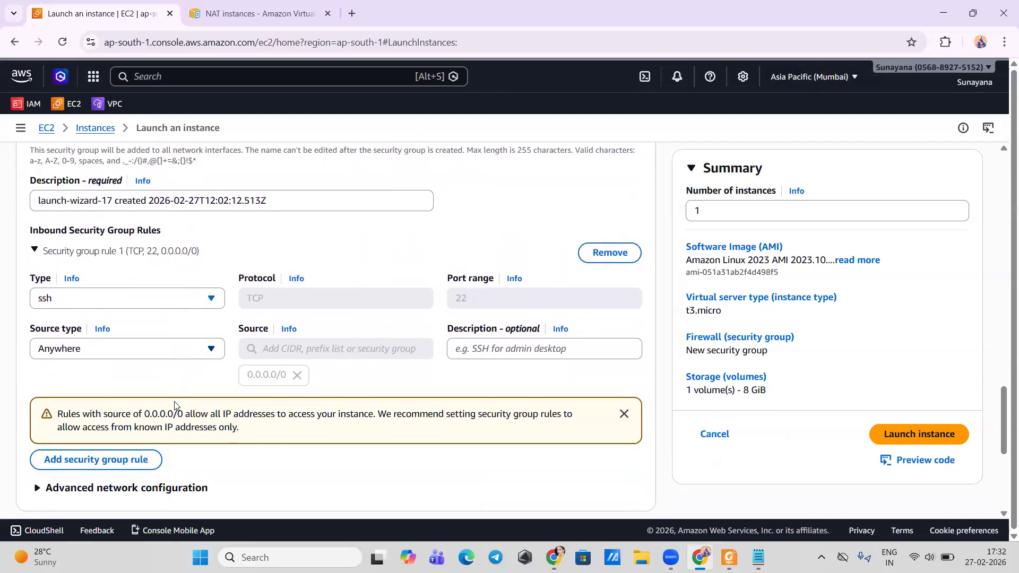
pyautogui.click(82, 458)
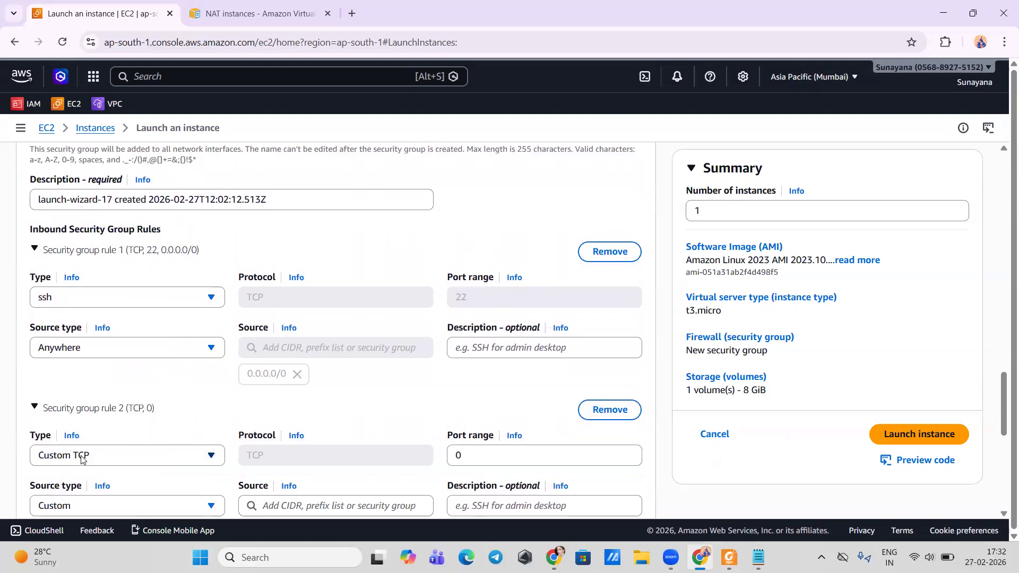
pyautogui.scroll(-1, 122, 403)
pyautogui.click(122, 395)
pyautogui.scroll(-2, 98, 344)
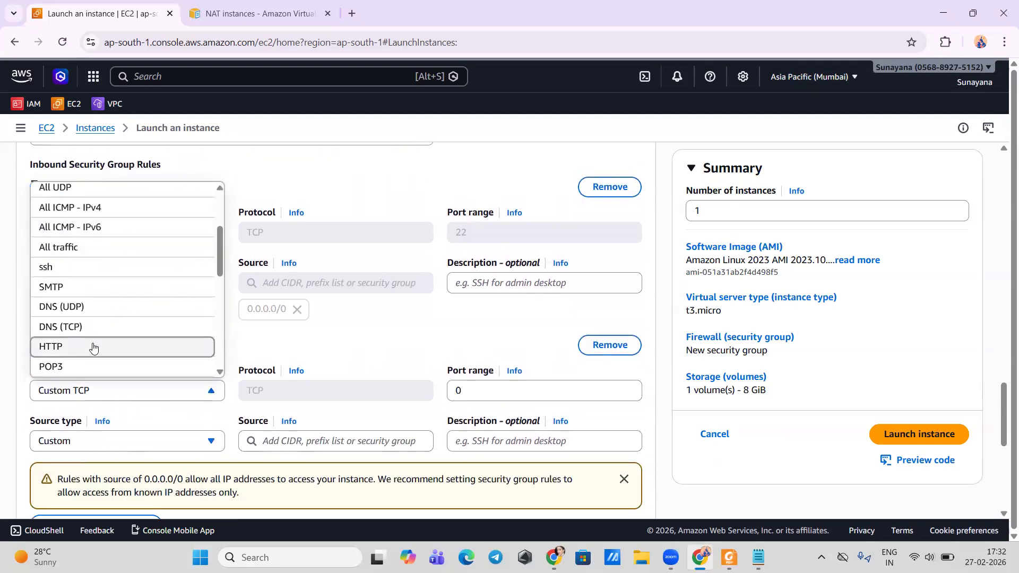
pyautogui.click(93, 346)
pyautogui.click(78, 439)
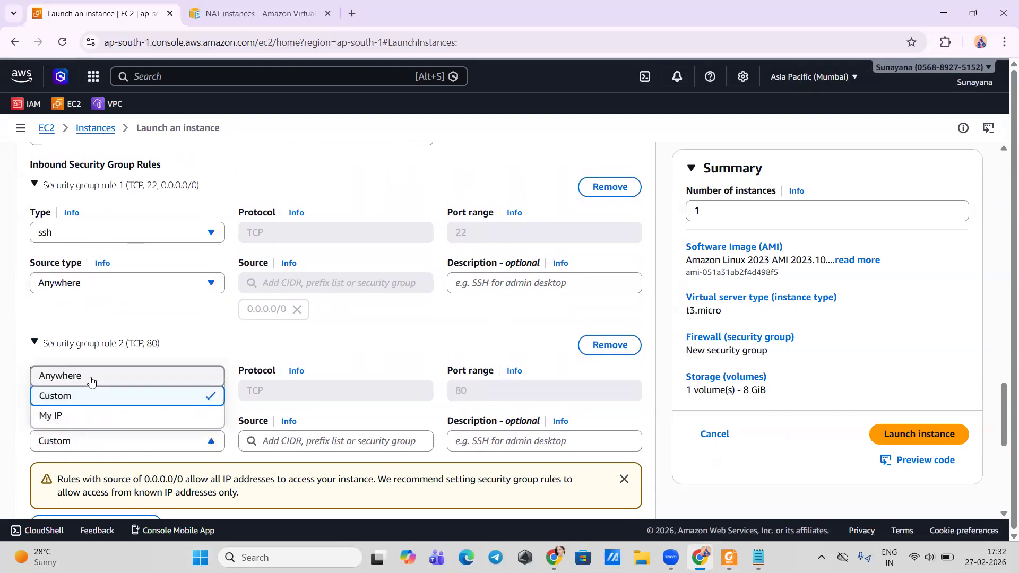
pyautogui.click(91, 378)
pyautogui.scroll(-3, 249, 376)
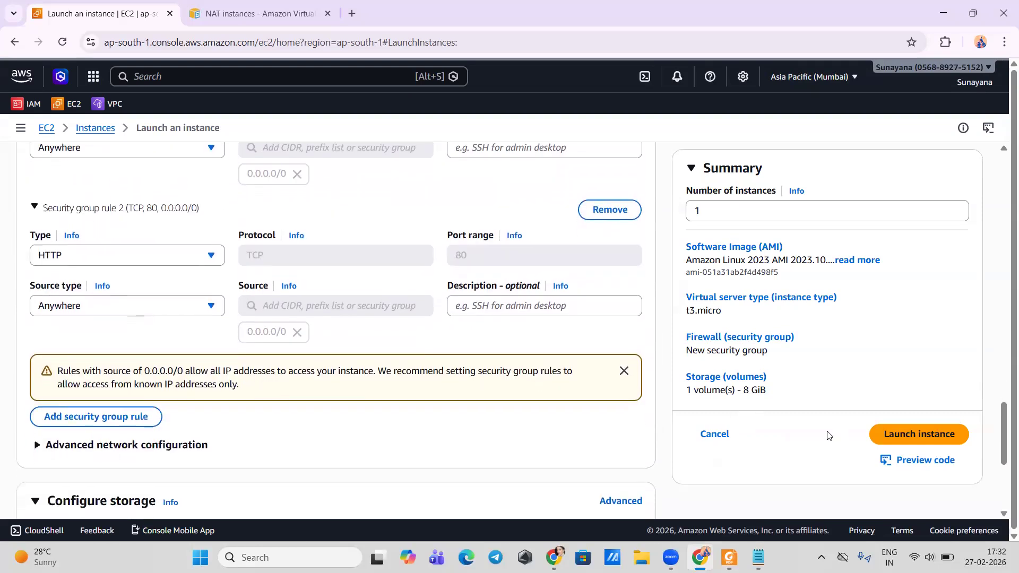
# Launch the configured publicInst instance and open the route tables list in the VPC console
pyautogui.click(889, 433)
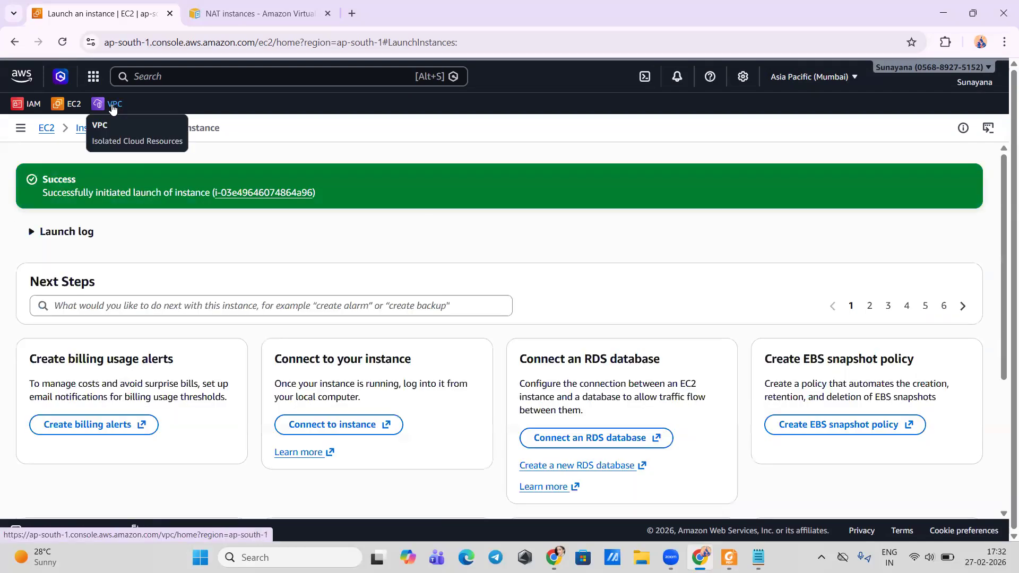
pyautogui.click(112, 106)
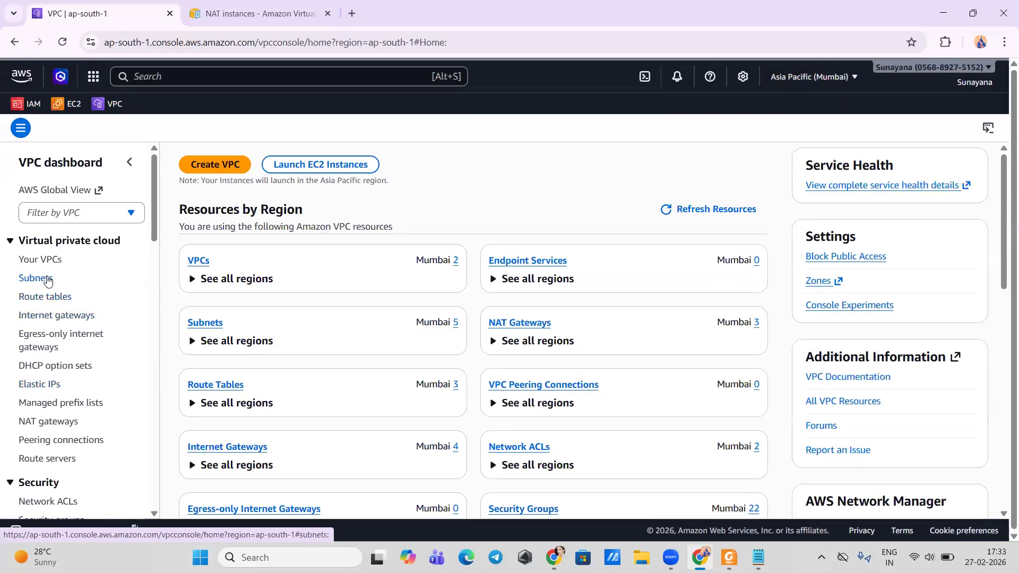
pyautogui.click(44, 278)
pyautogui.click(42, 297)
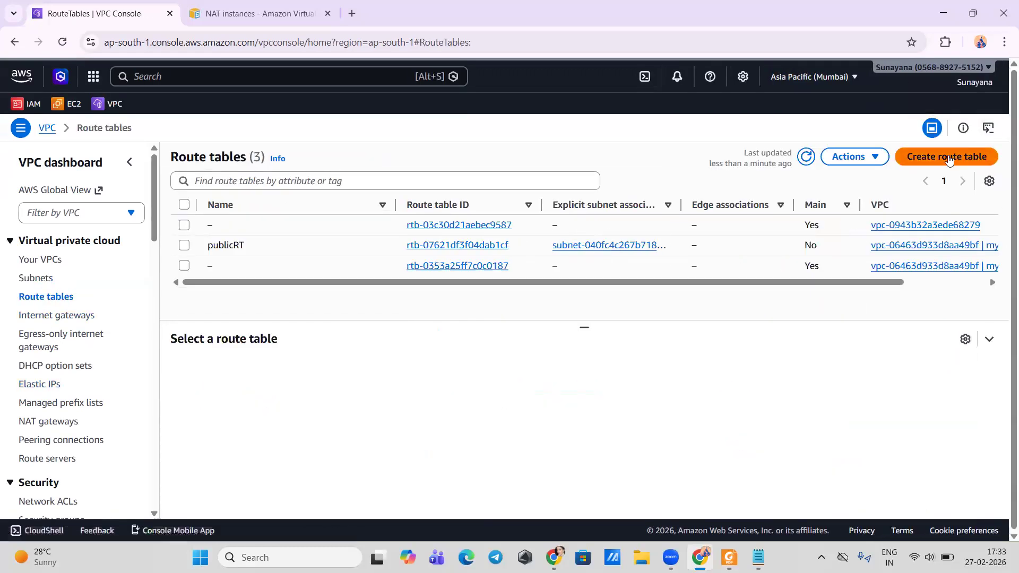
# Create a route table named privateRT in the myvpc VPC
pyautogui.click(948, 157)
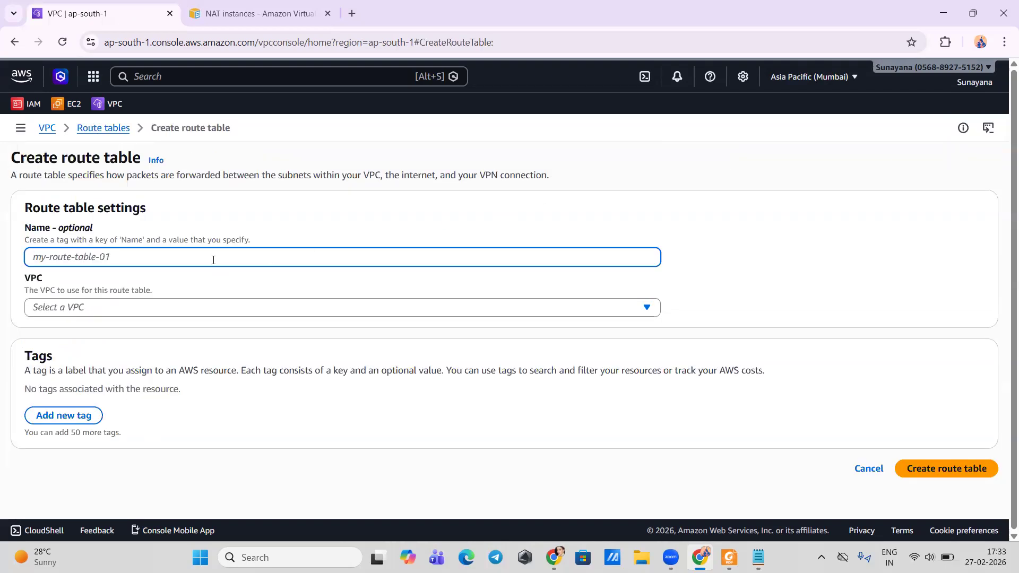
pyautogui.write('privateRT')
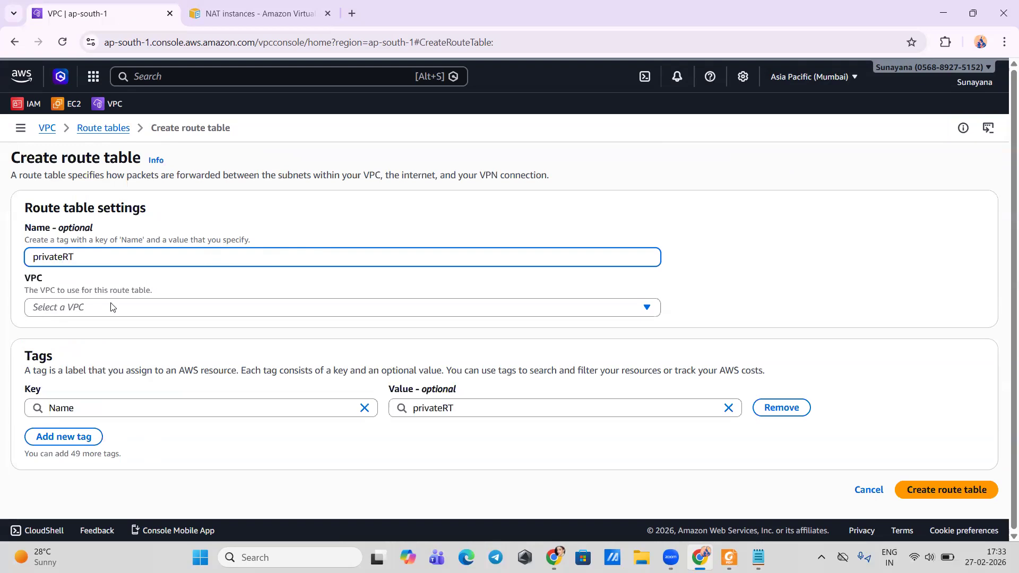
pyautogui.click(99, 313)
pyautogui.click(93, 347)
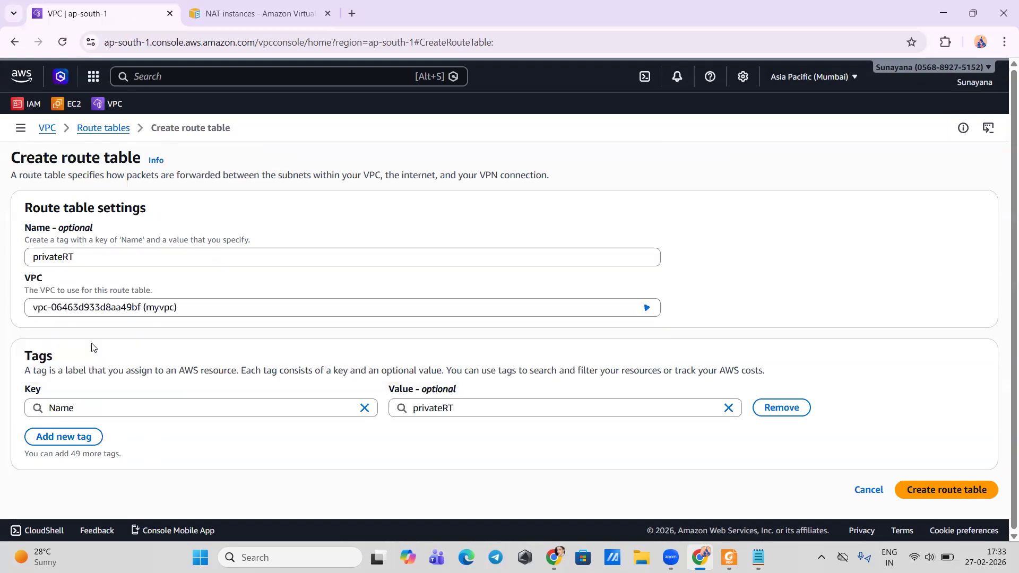
pyautogui.click(967, 488)
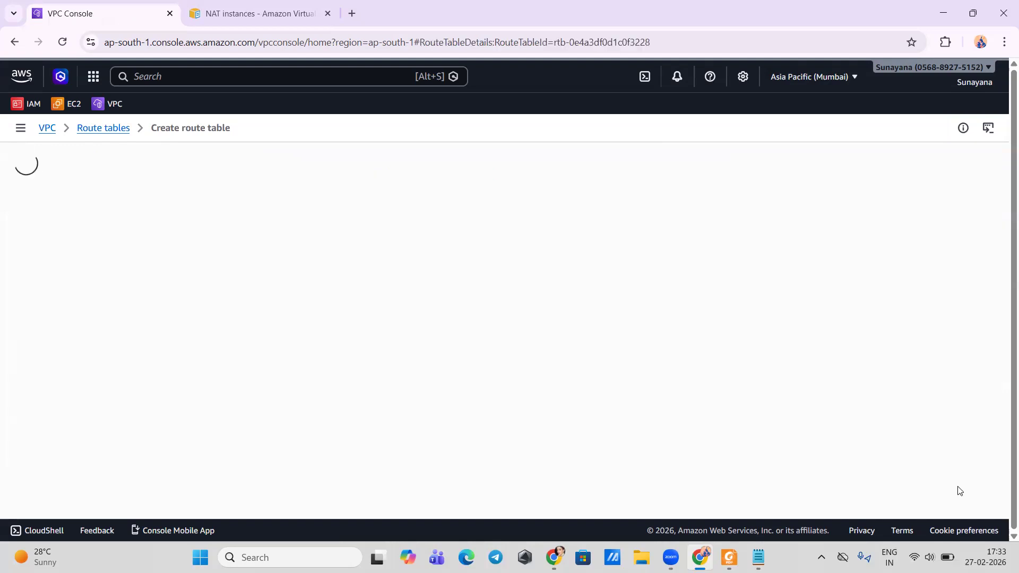
# Add a 0.0.0.0/0 route to privateRT targeting the NAT gateway nat-038d06c85c4116e75 and save the routes
pyautogui.click(933, 386)
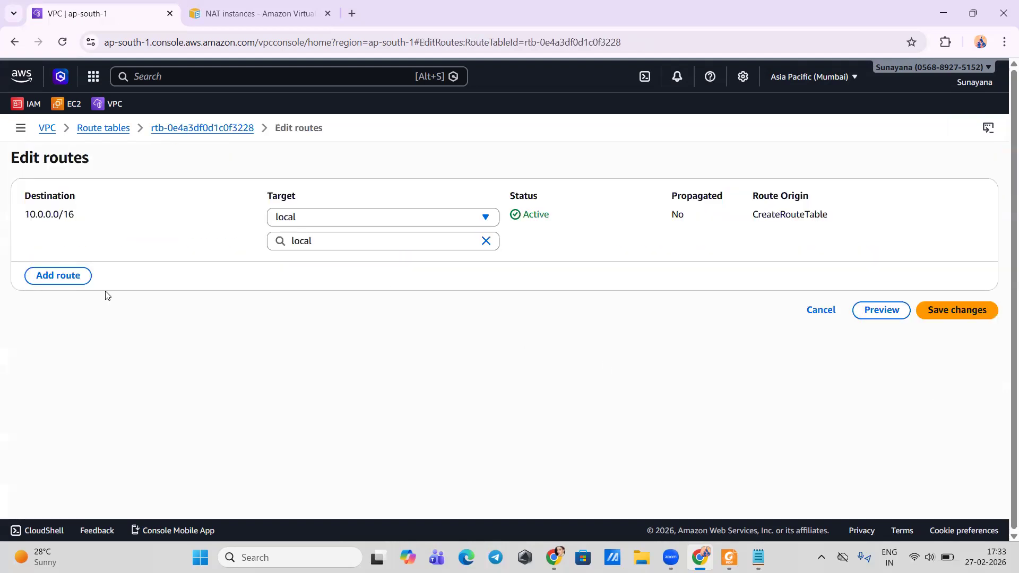
pyautogui.click(74, 275)
pyautogui.click(74, 267)
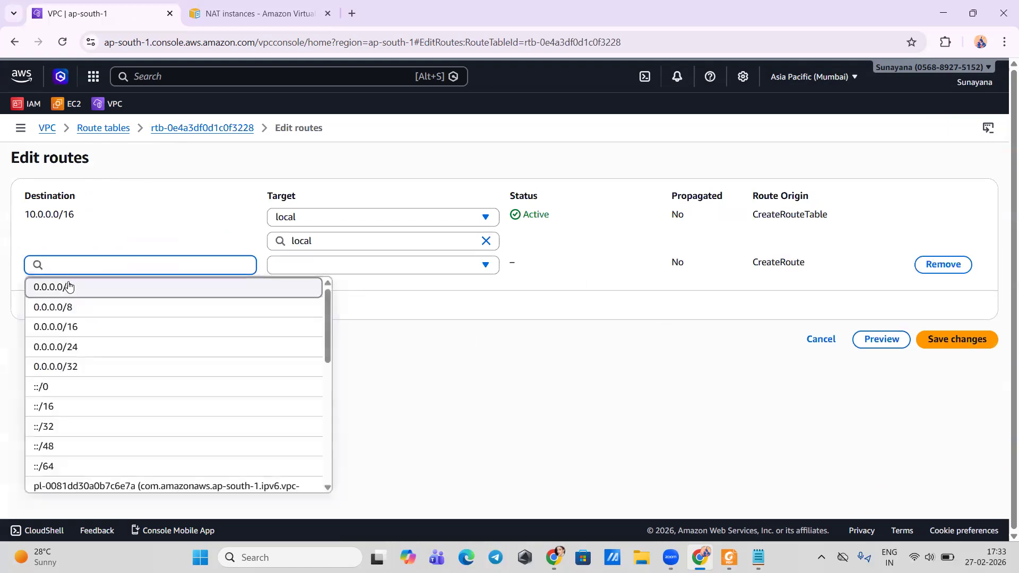
pyautogui.click(74, 286)
pyautogui.click(292, 267)
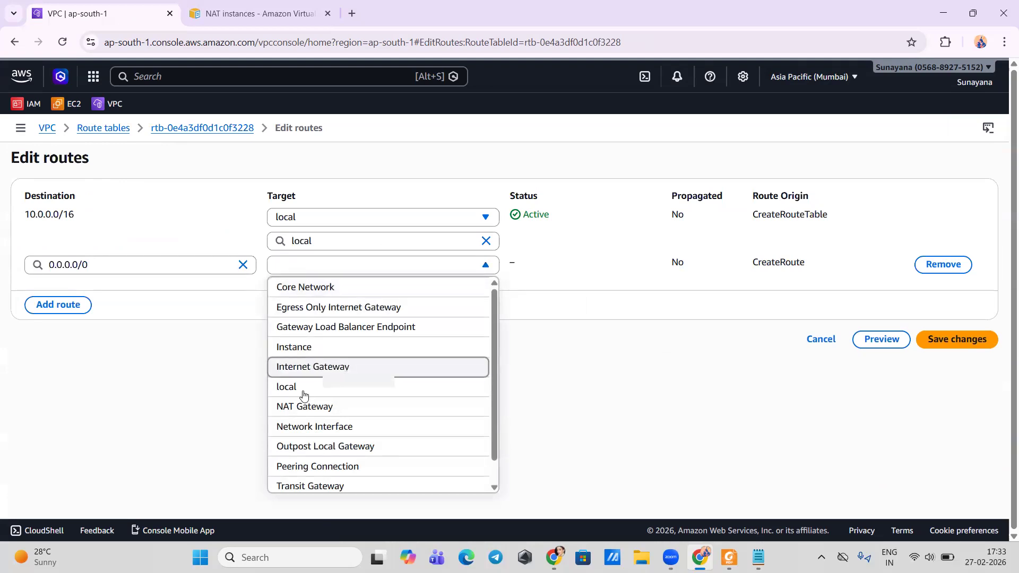
pyautogui.click(300, 407)
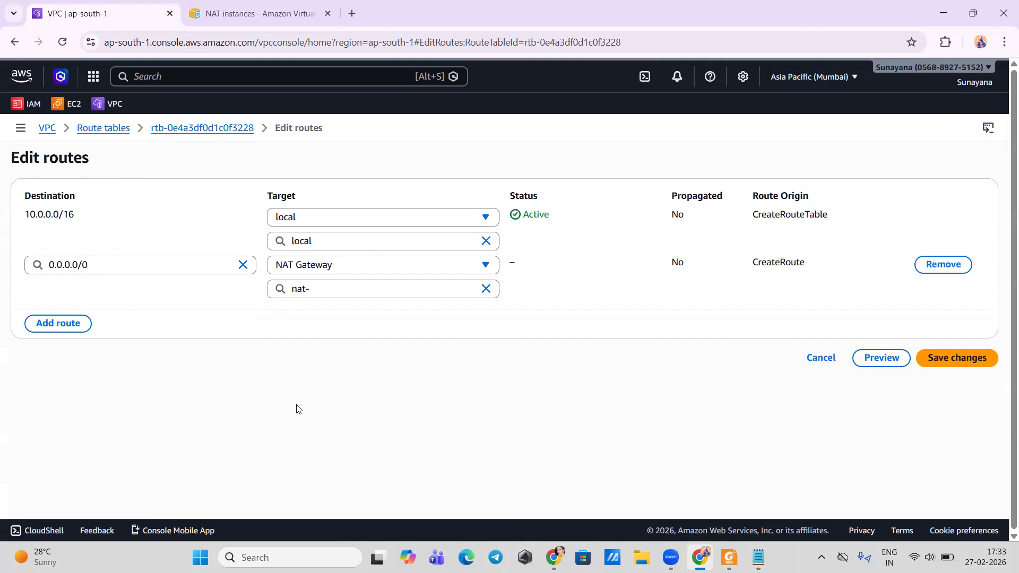
pyautogui.click(356, 289)
pyautogui.click(325, 335)
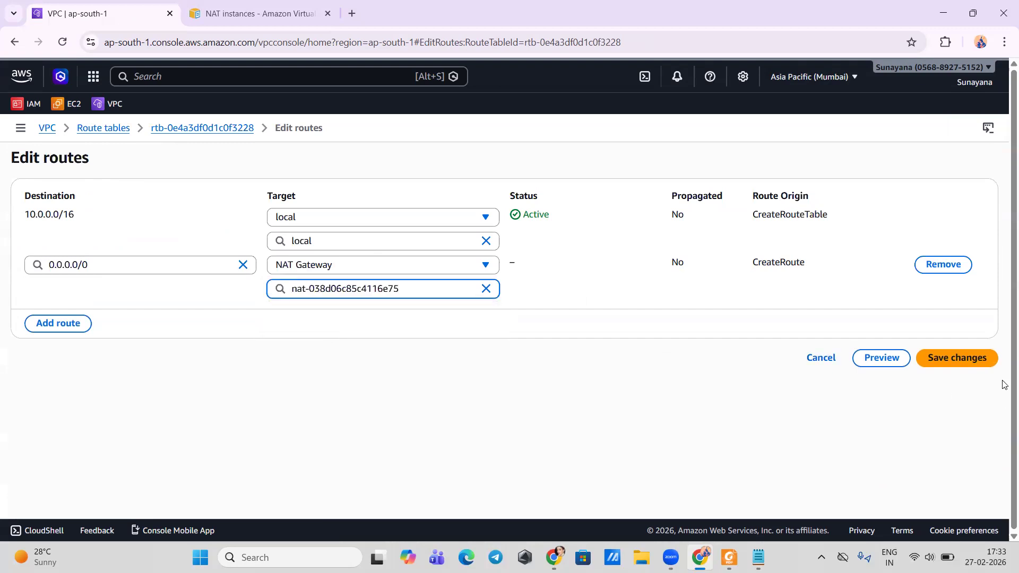
pyautogui.click(957, 359)
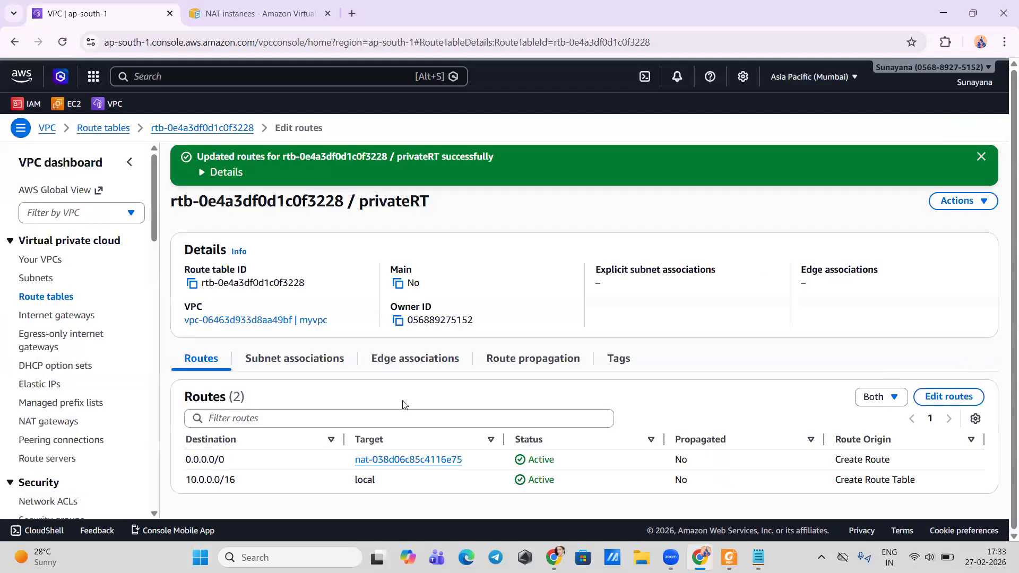
# Associate the private subnet with the privateRT route table and save the association
pyautogui.click(273, 366)
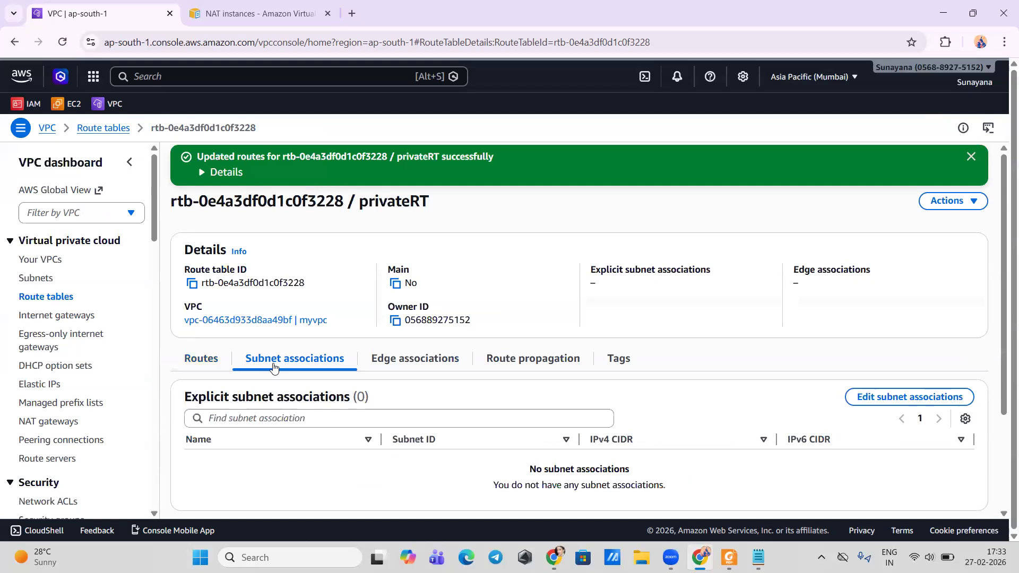
pyautogui.click(896, 405)
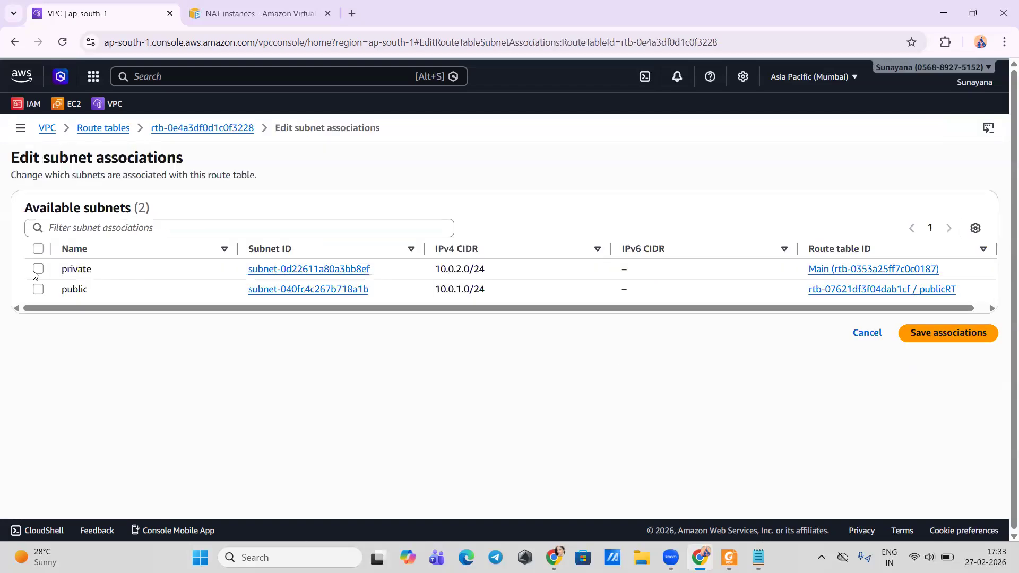
pyautogui.click(37, 269)
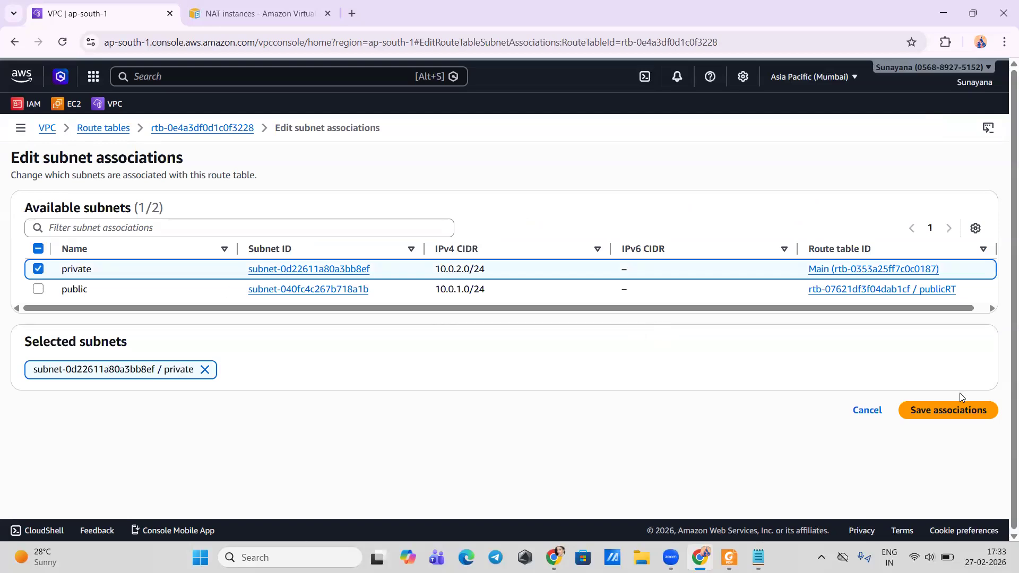
pyautogui.click(947, 410)
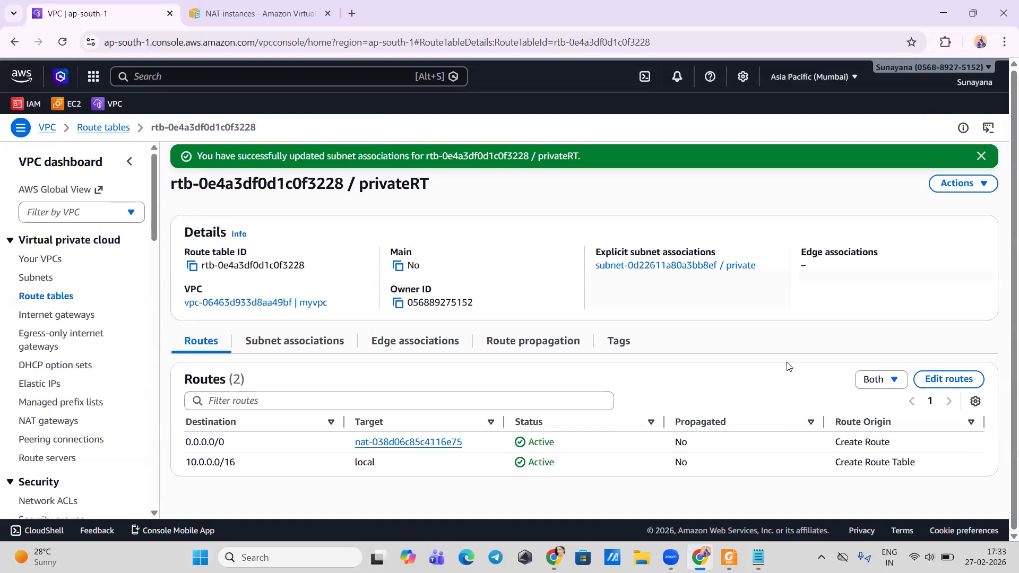
# Start launching an EC2 instance named privateInst and choose the qwe key pair for it
pyautogui.click(77, 104)
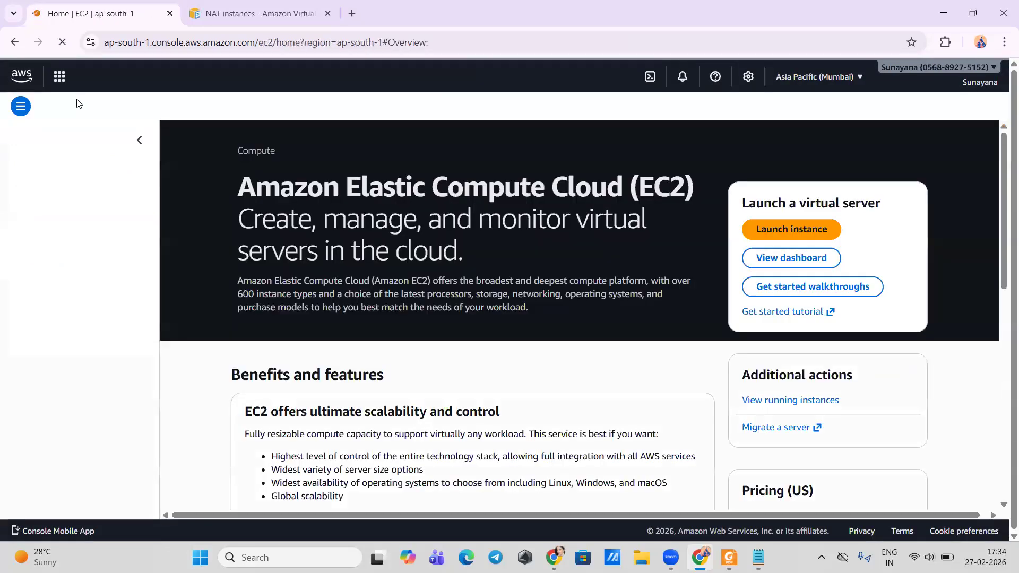
pyautogui.click(769, 250)
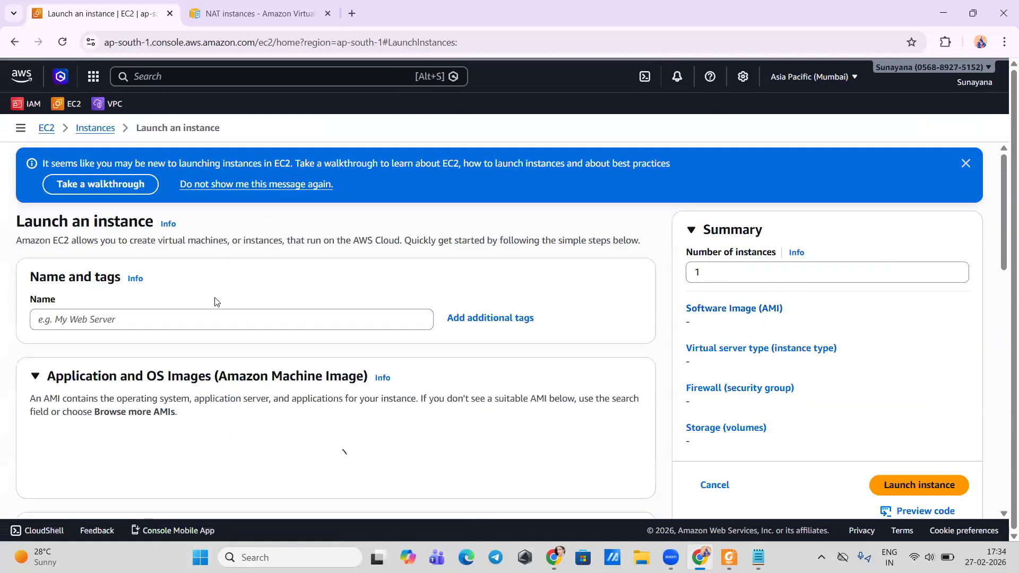
pyautogui.click(200, 320)
pyautogui.write('pri')
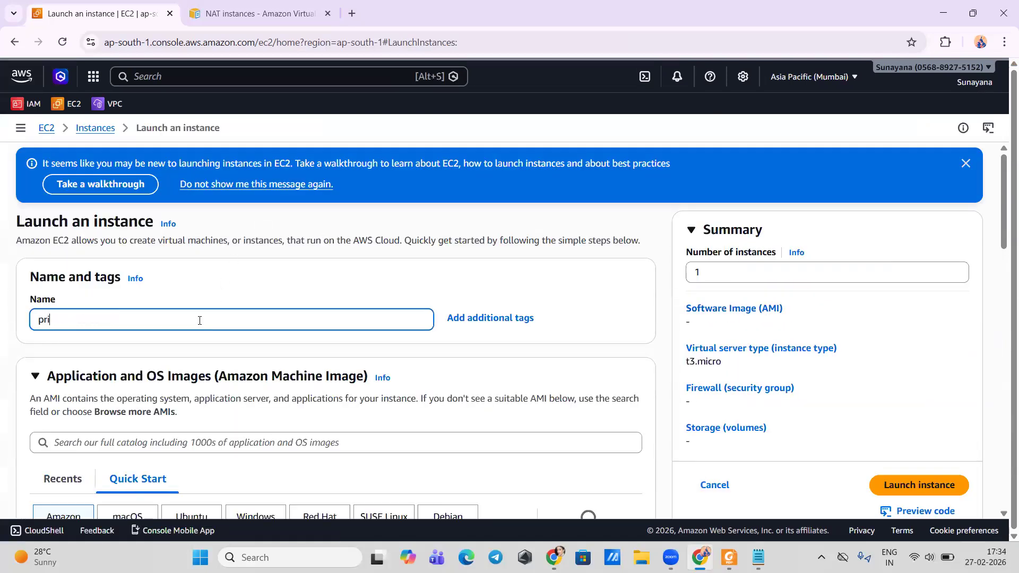
pyautogui.write('vateInst')
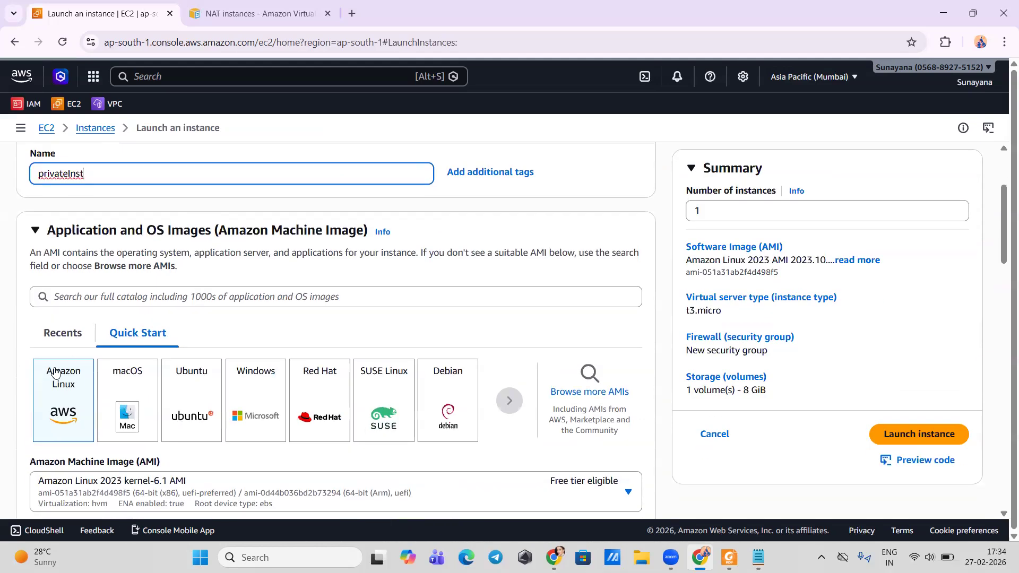
pyautogui.scroll(-6, 54, 370)
pyautogui.scroll(-5, 55, 370)
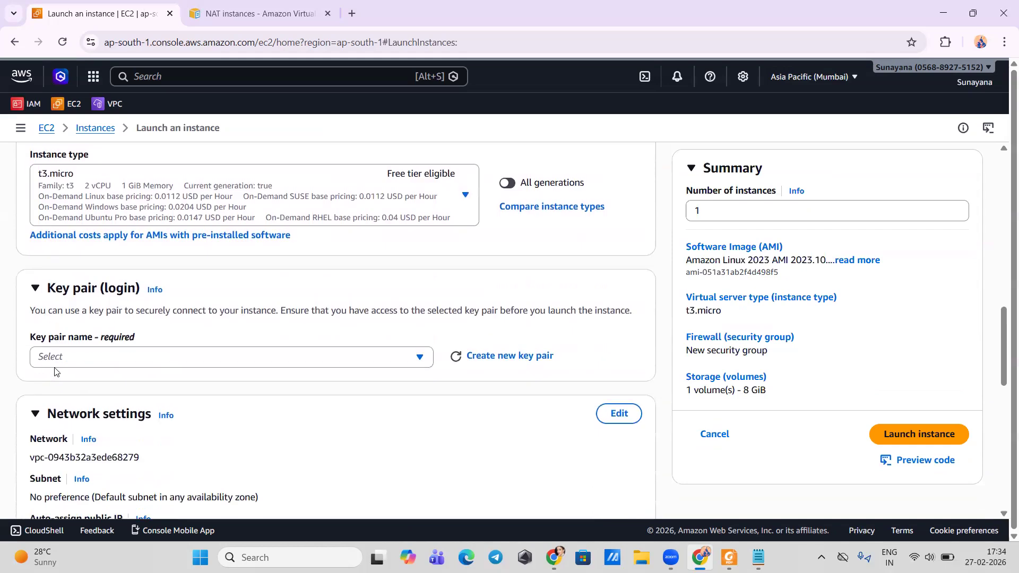
pyautogui.click(78, 353)
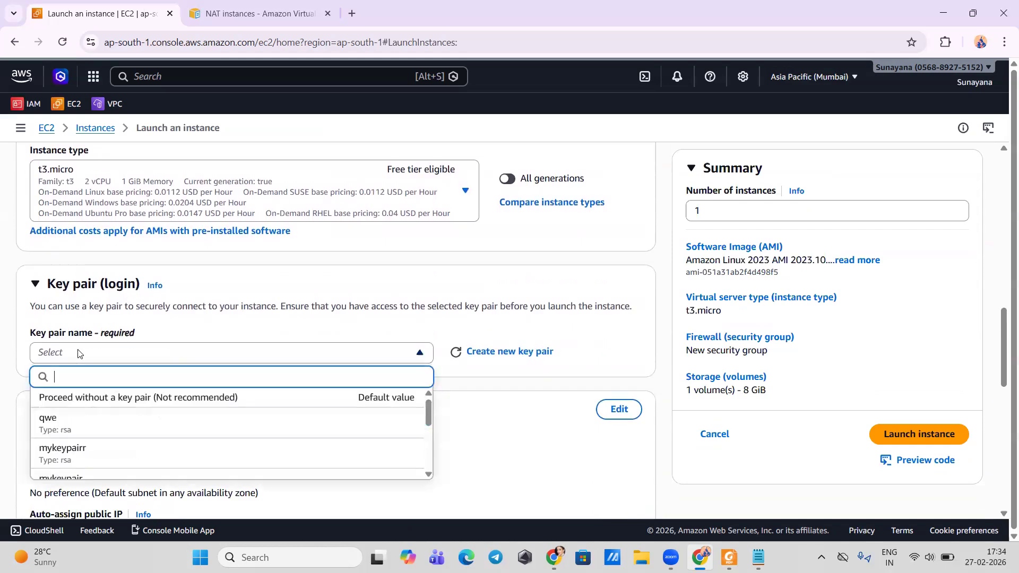
pyautogui.click(50, 422)
# Edit the network settings to place privateInst in the private subnet of the myvpc VPC
pyautogui.scroll(-1, 244, 394)
pyautogui.scroll(-3, 244, 394)
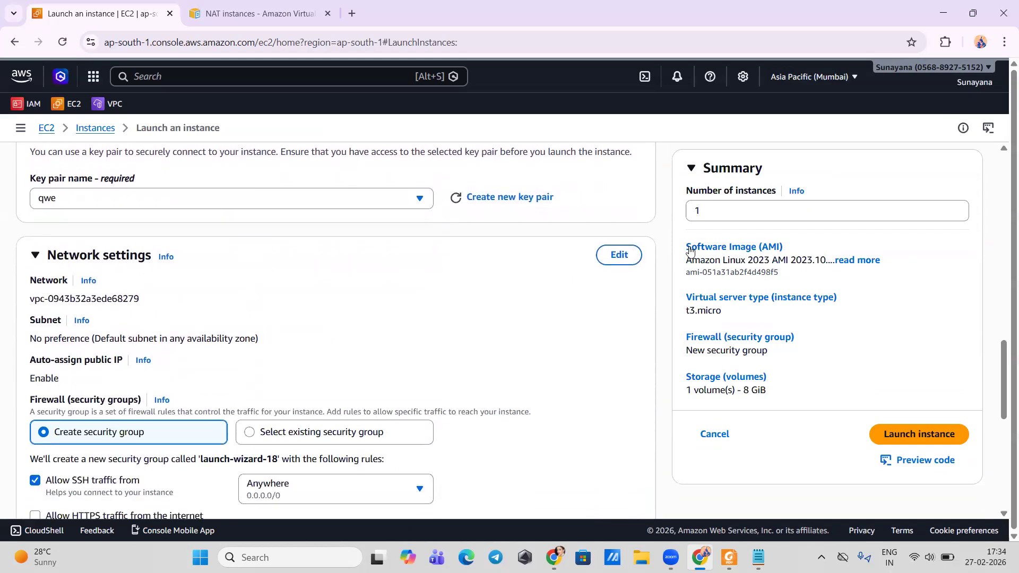
pyautogui.click(619, 255)
pyautogui.click(254, 319)
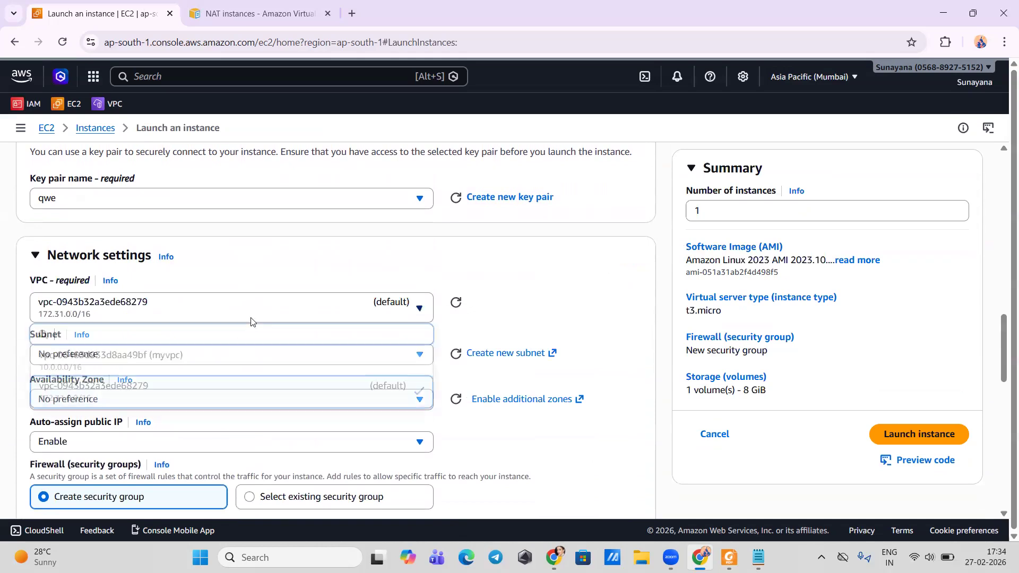
pyautogui.click(198, 375)
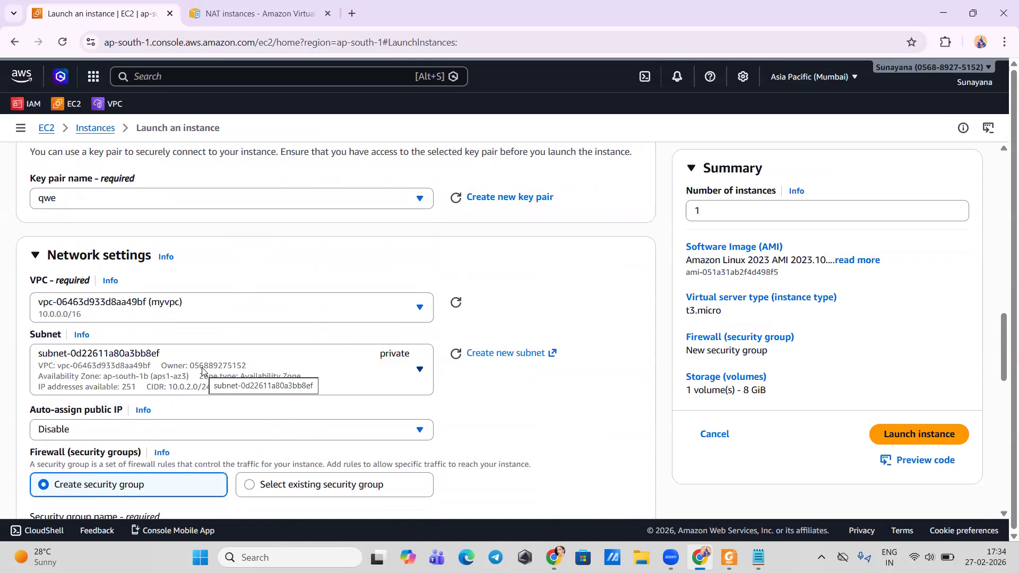
# Add a second inbound security group rule for privateInst with the type HTTP
pyautogui.scroll(-2, 202, 371)
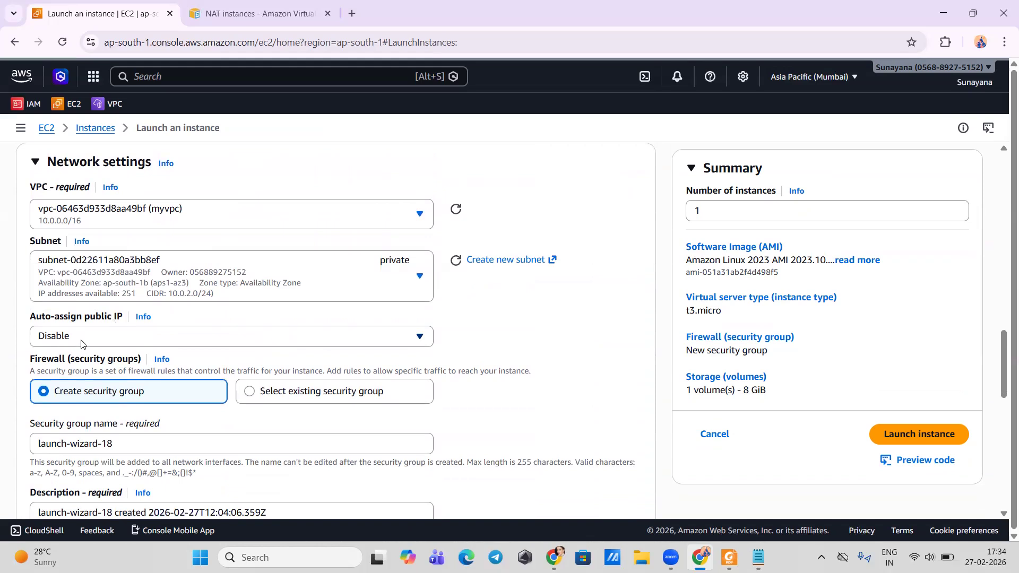
pyautogui.scroll(-1, 81, 344)
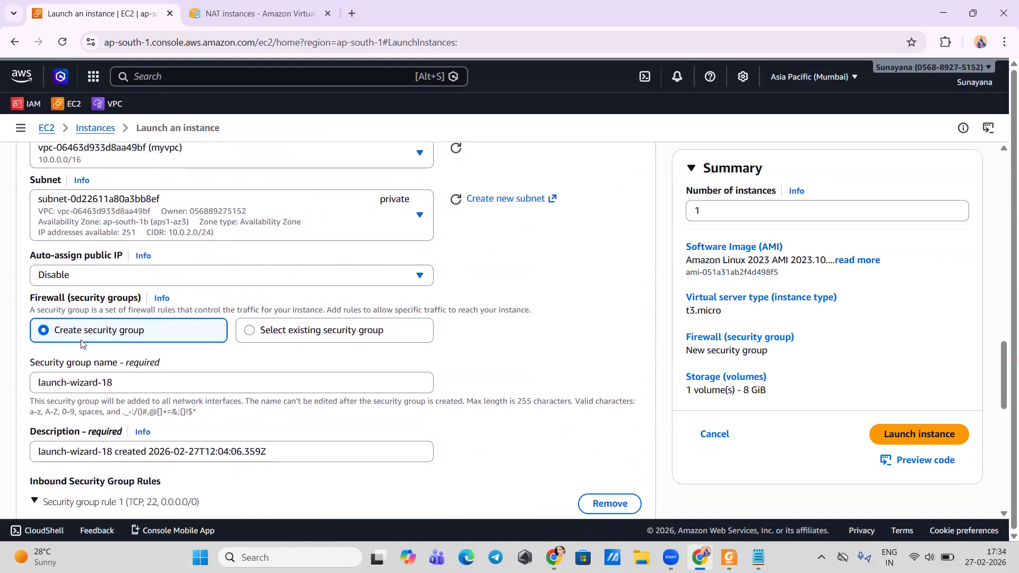
pyautogui.scroll(-4, 81, 343)
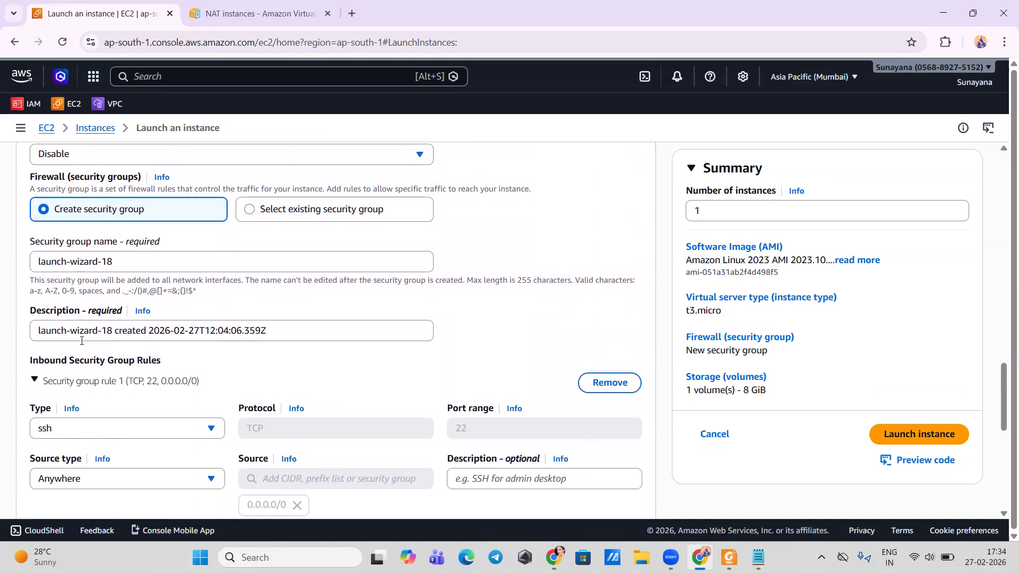
pyautogui.scroll(-2, 87, 379)
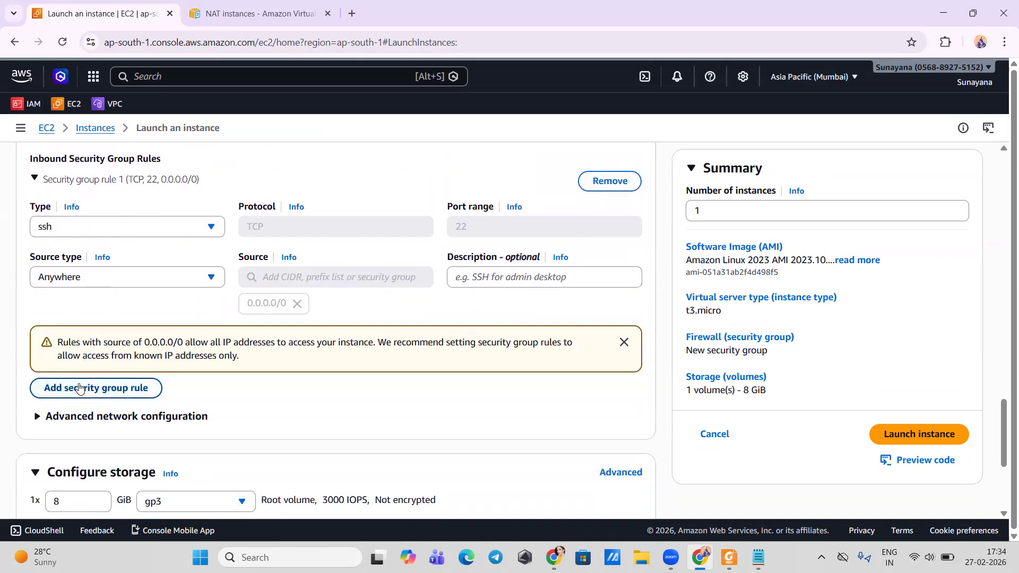
pyautogui.click(77, 389)
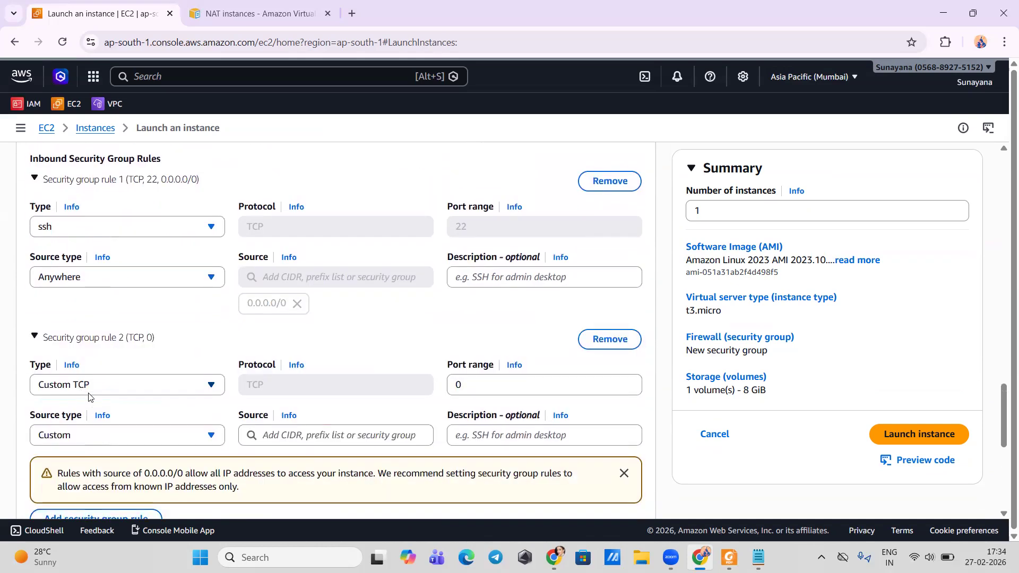
pyautogui.click(88, 385)
pyautogui.scroll(-2, 112, 327)
pyautogui.scroll(-1, 112, 328)
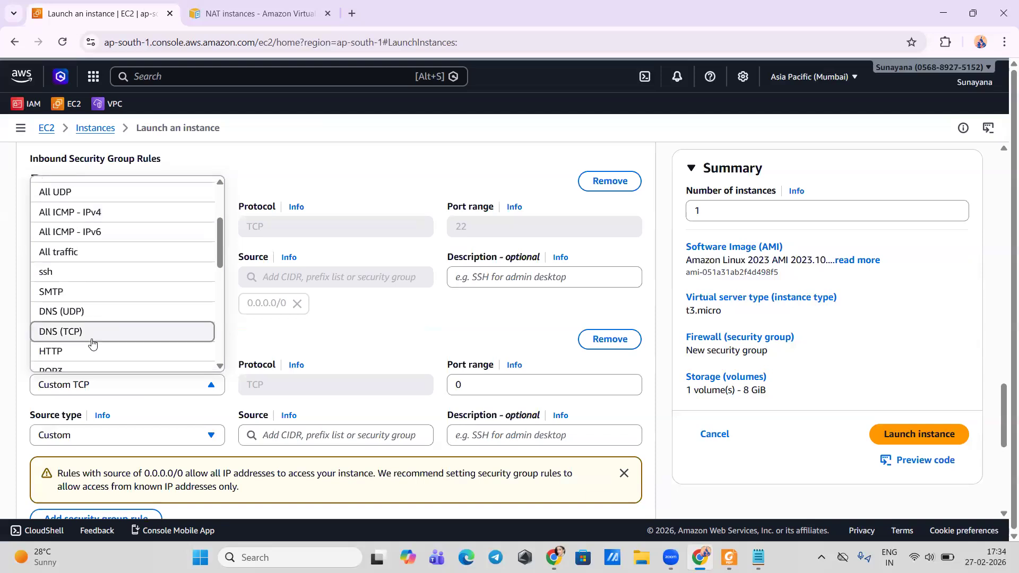
pyautogui.click(89, 344)
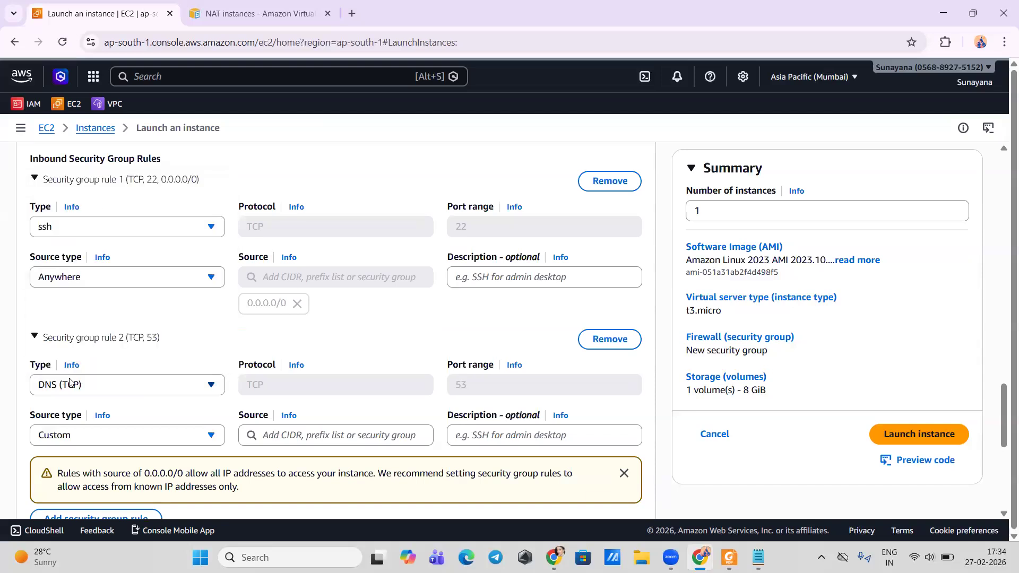
pyautogui.click(72, 383)
pyautogui.scroll(-1, 77, 332)
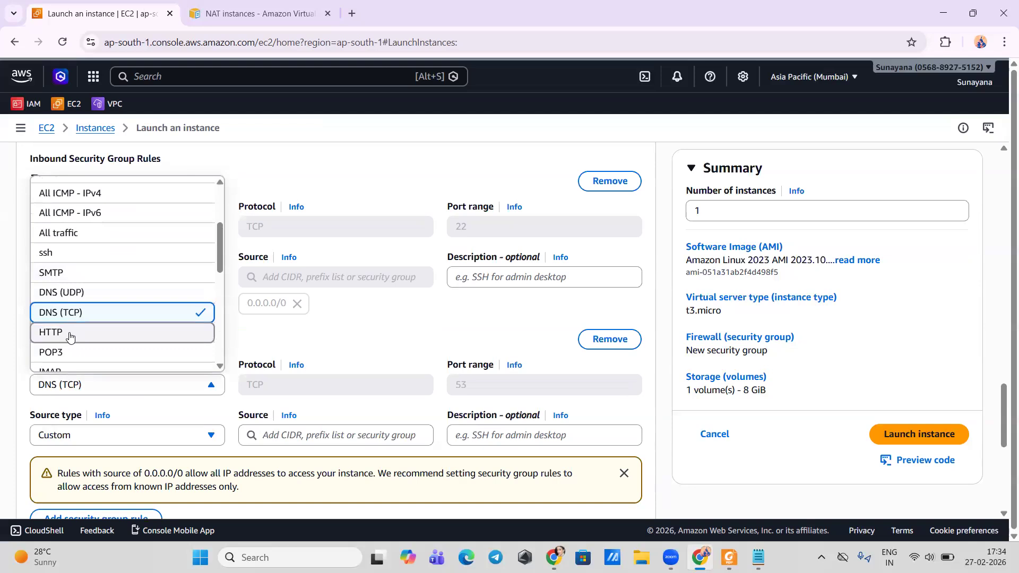
pyautogui.click(70, 336)
# Set the HTTP rule's source type to Anywhere and launch the privateInst instance
pyautogui.click(60, 437)
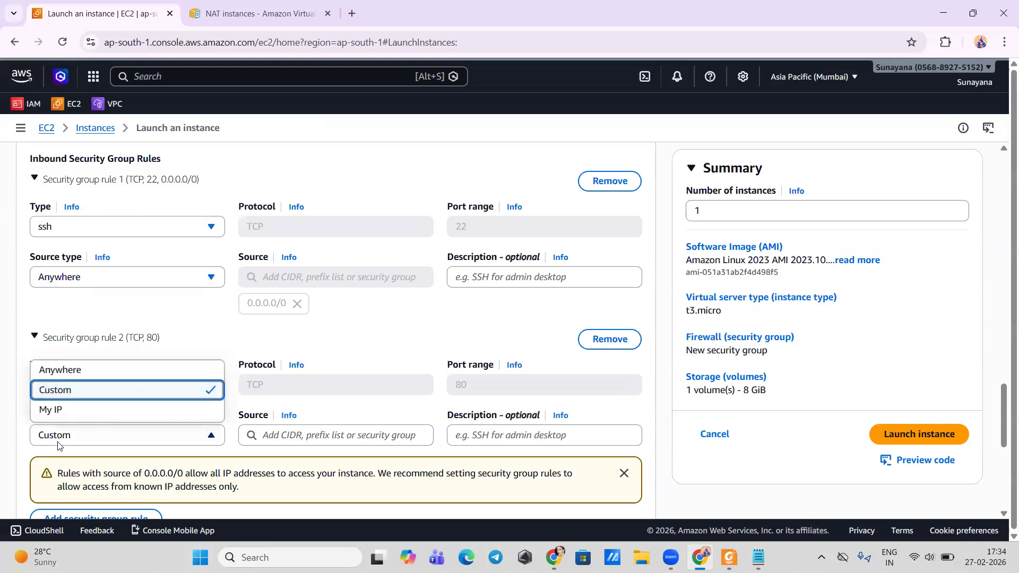
pyautogui.click(114, 369)
pyautogui.scroll(-2, 290, 359)
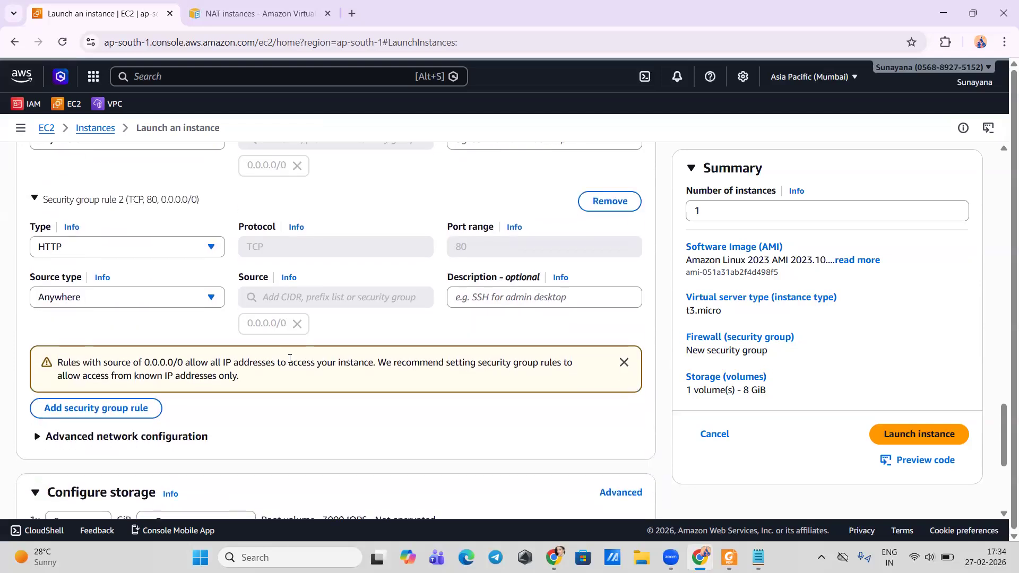
pyautogui.click(904, 440)
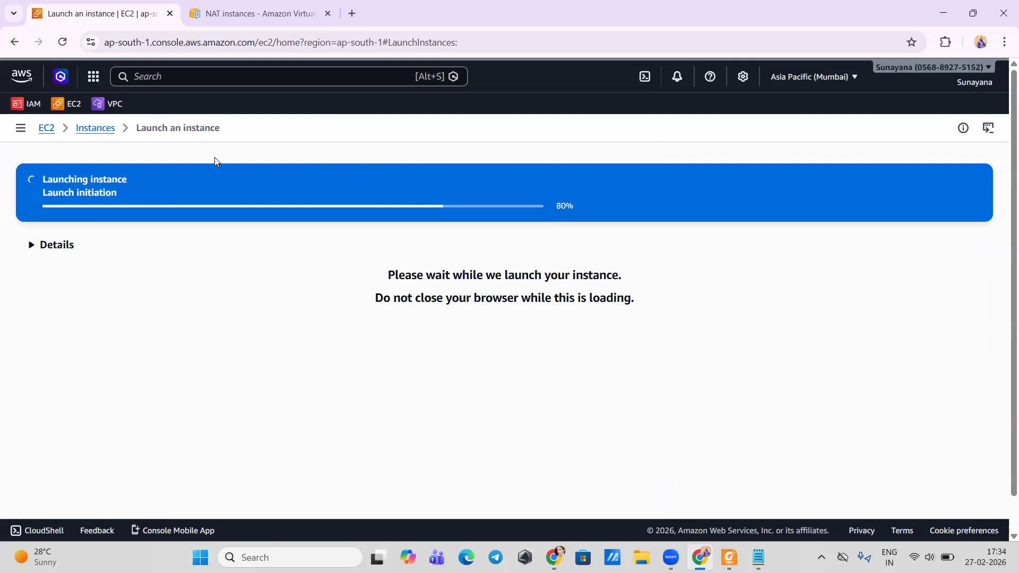
# Connect to the running publicInst instance through EC2 Instance Connect using its public IP and the username ec2-user
pyautogui.click(97, 129)
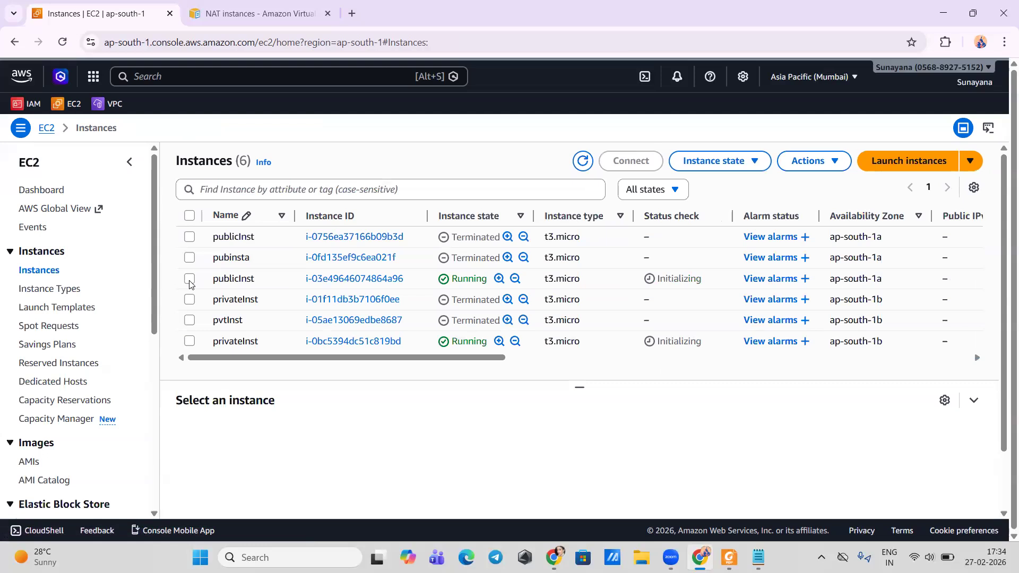
pyautogui.click(189, 279)
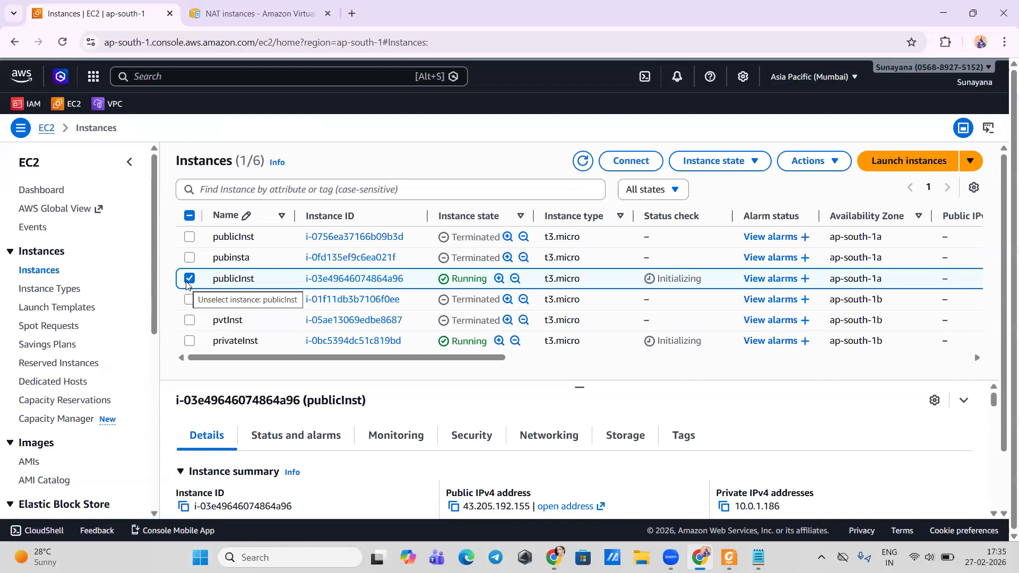
pyautogui.click(614, 161)
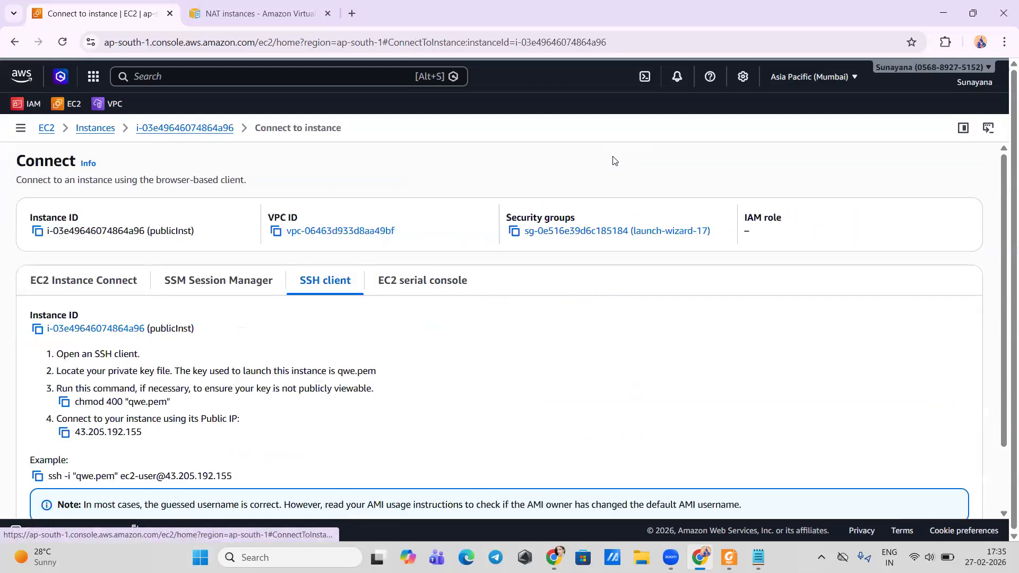
pyautogui.scroll(-1, 231, 333)
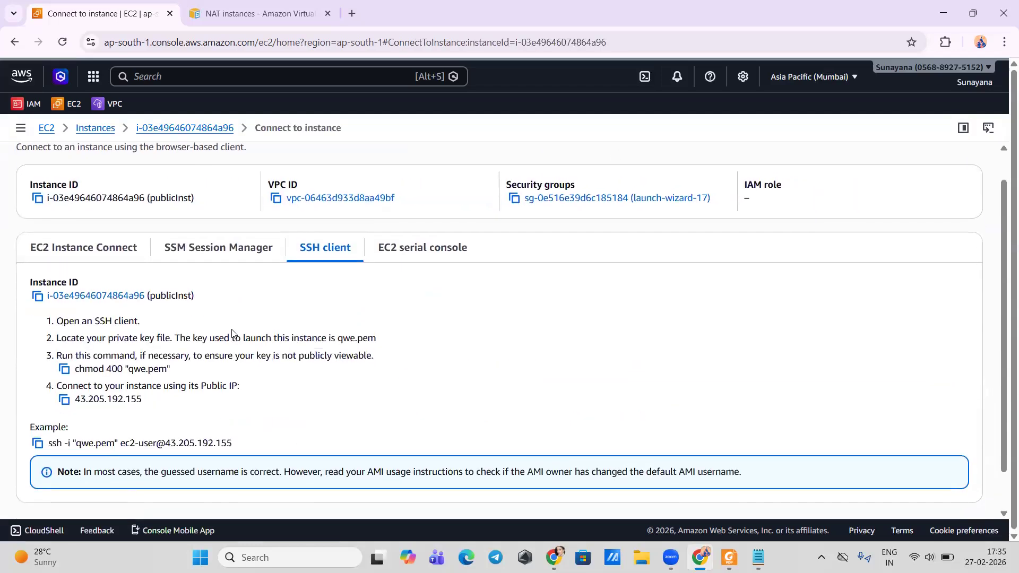
pyautogui.scroll(-1, 232, 333)
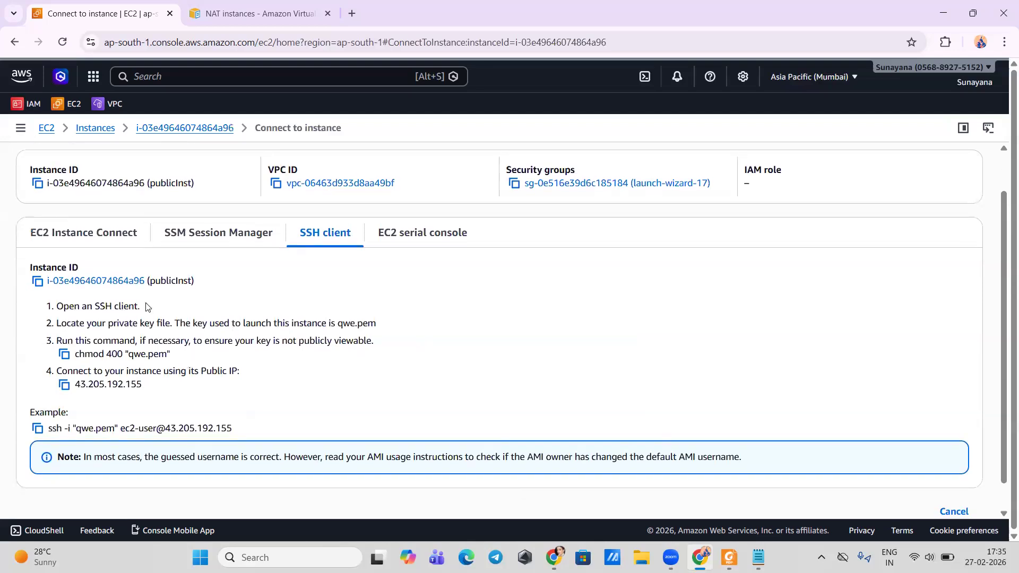
pyautogui.click(76, 234)
pyautogui.scroll(-1, 83, 333)
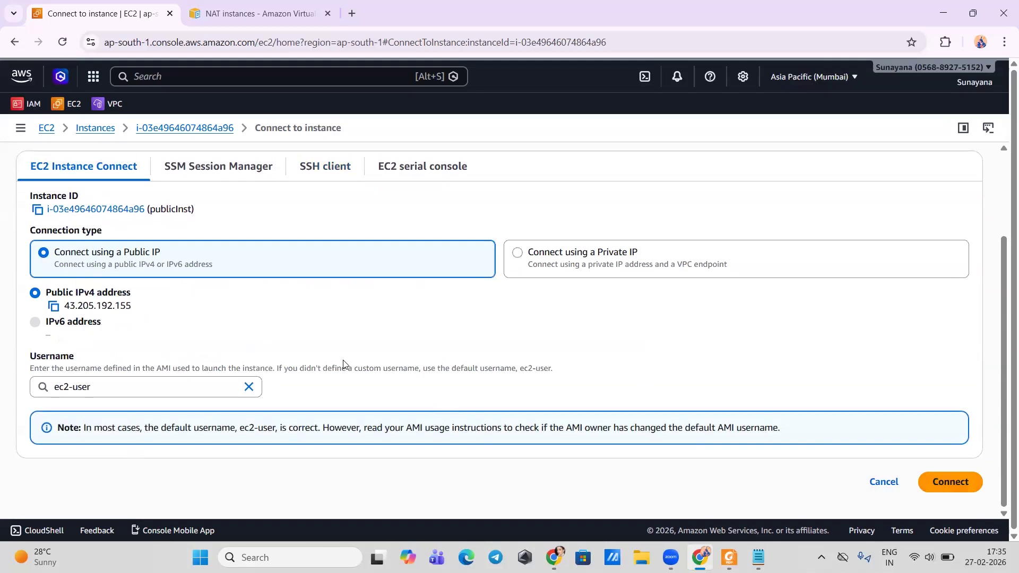
pyautogui.click(961, 491)
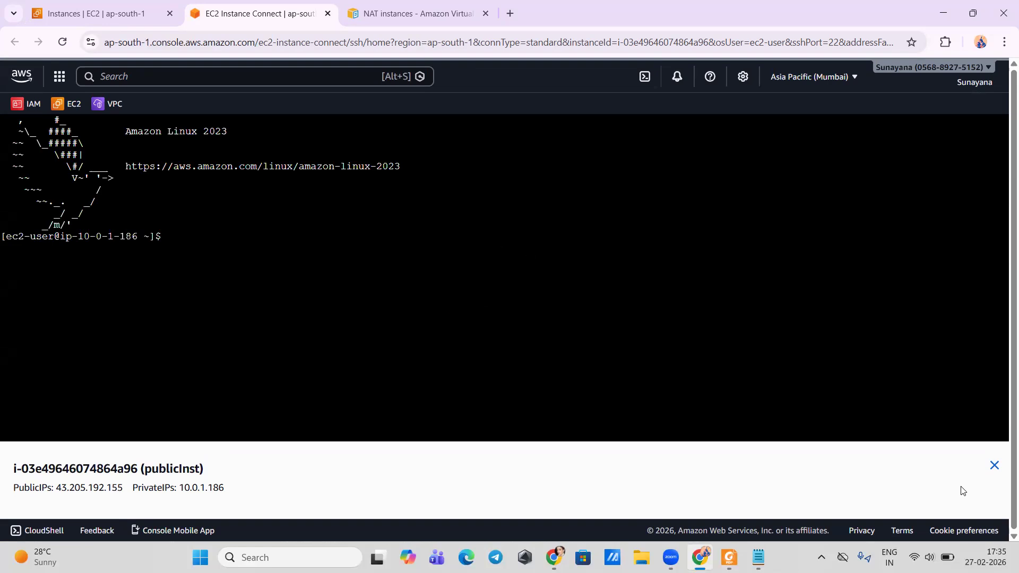
# Switch to the root user with sudo su and open a new file named file.pem in vi
pyautogui.click(419, 234)
pyautogui.write('sudo su')
pyautogui.press('Return')
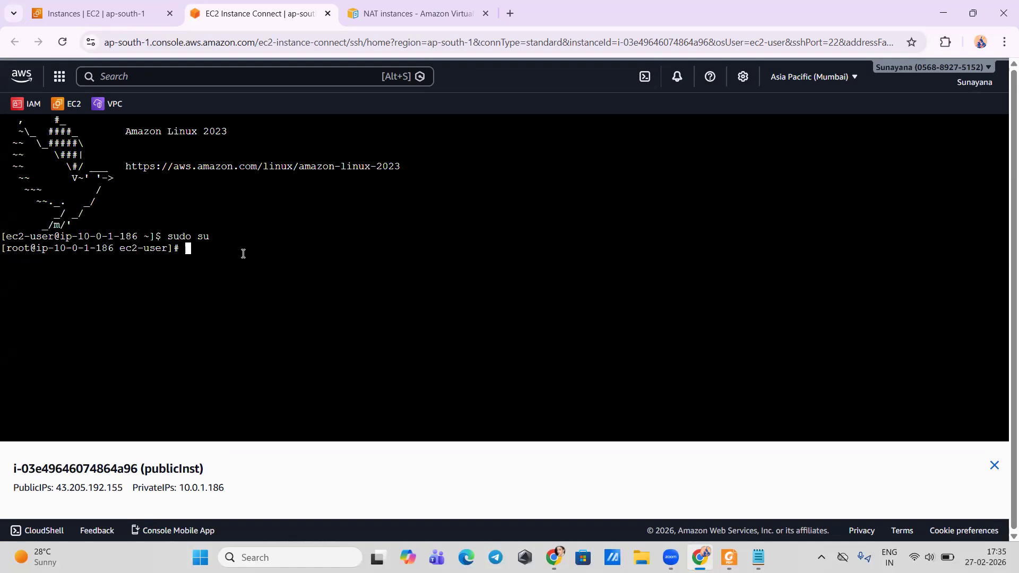
pyautogui.write('vi file.pem')
pyautogui.press('Return')
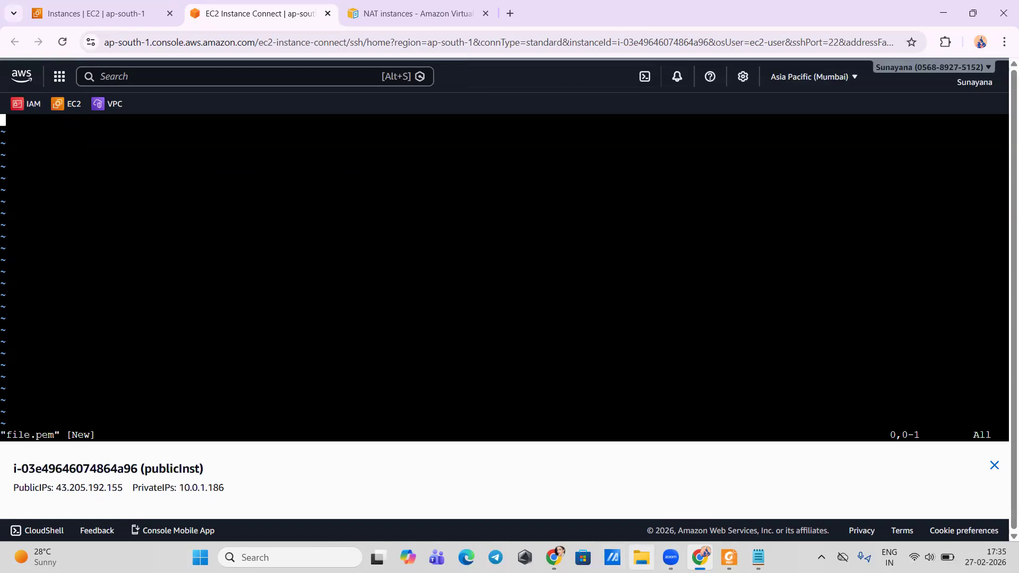
# Paste the private key from the qwe.pem Notepad file into file.pem, then save it and quit vi
pyautogui.click(641, 557)
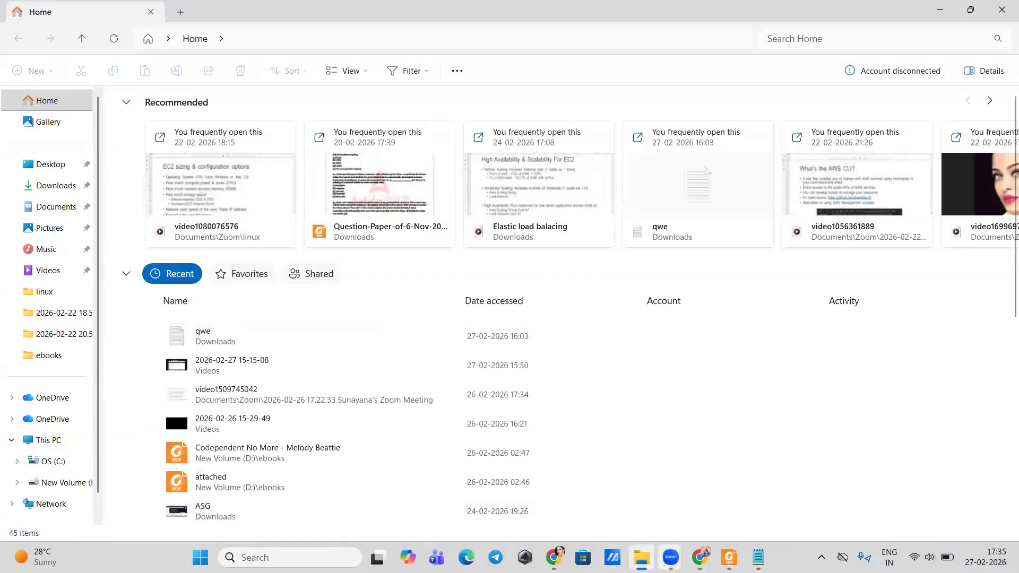
pyautogui.click(641, 557)
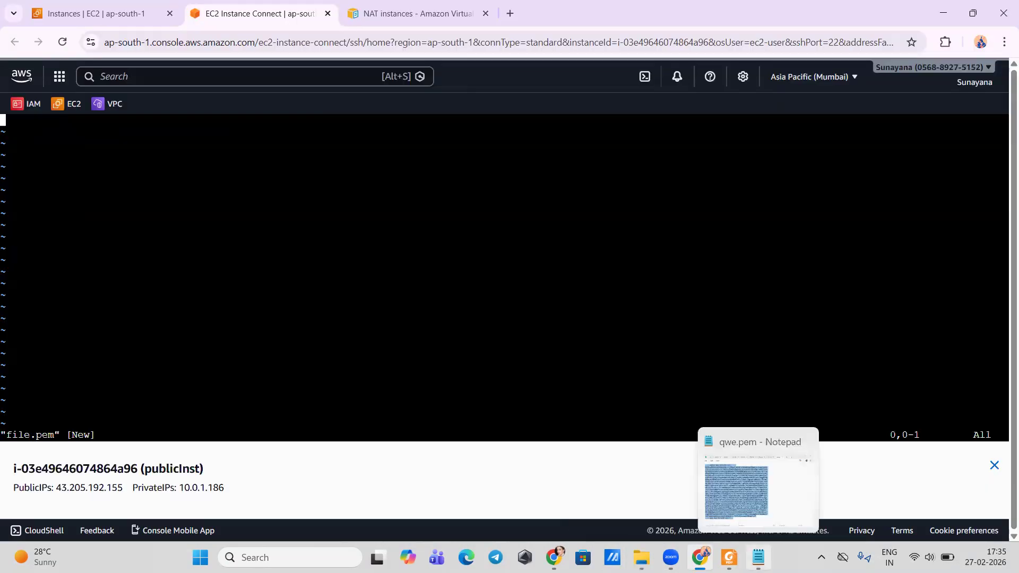
pyautogui.click(758, 557)
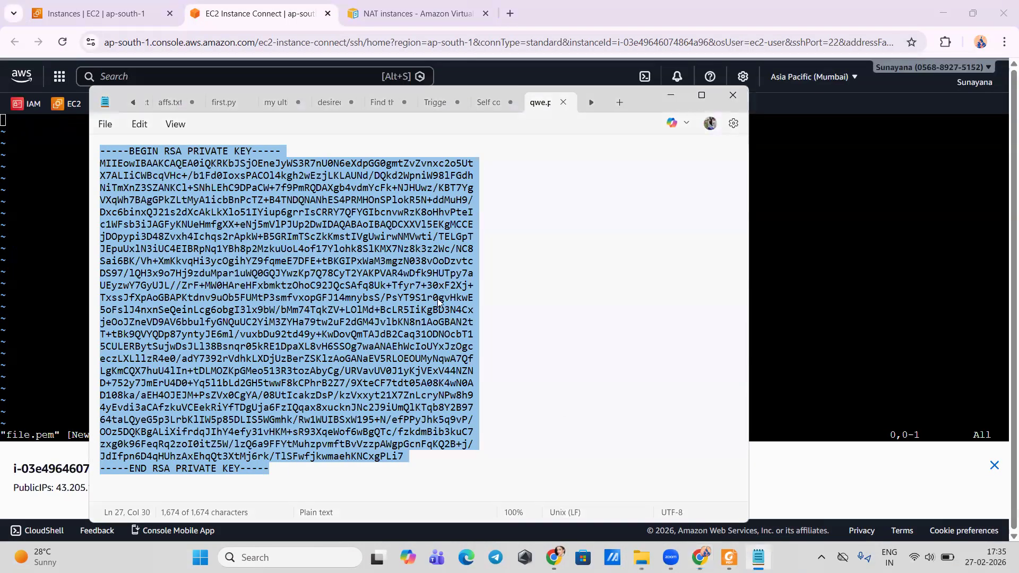
pyautogui.click(893, 292)
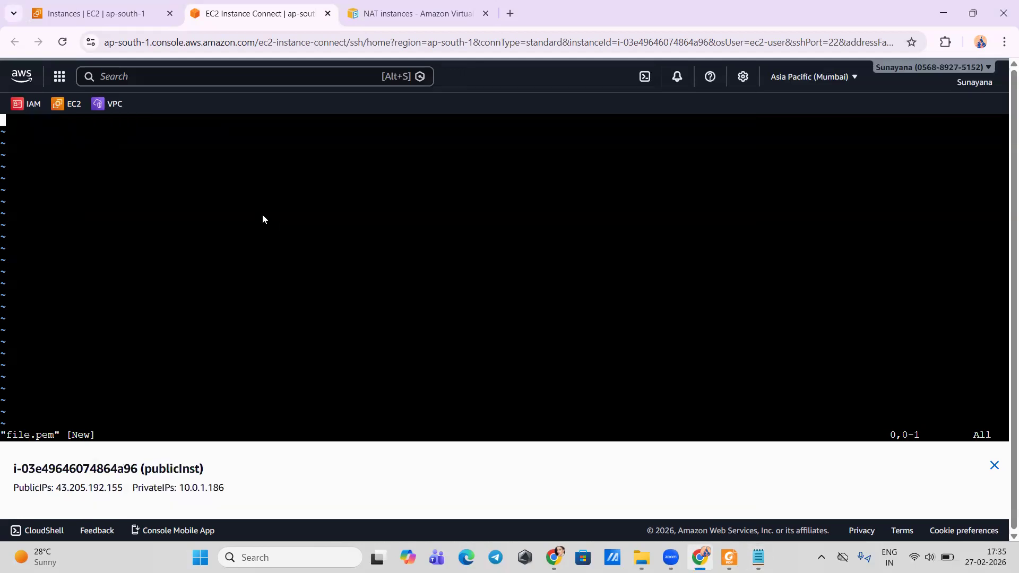
pyautogui.rightClick(61, 148)
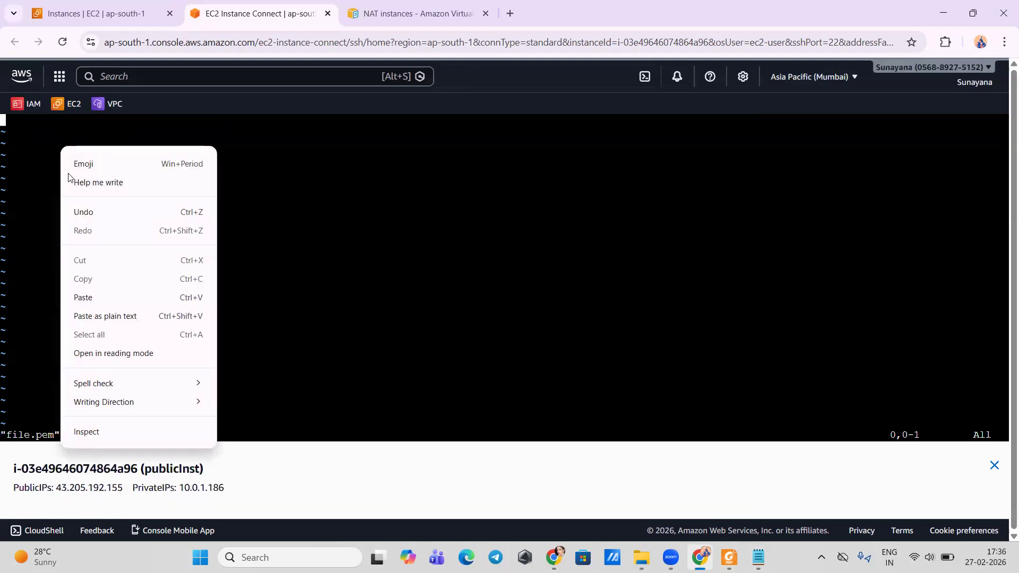
pyautogui.click(75, 297)
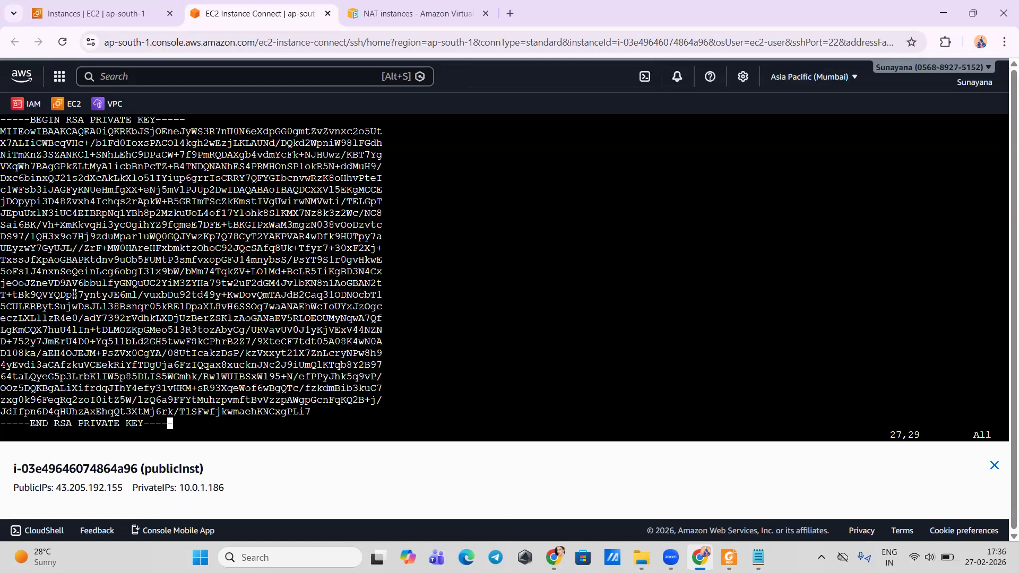
pyautogui.write(':wq')
pyautogui.press('Return')
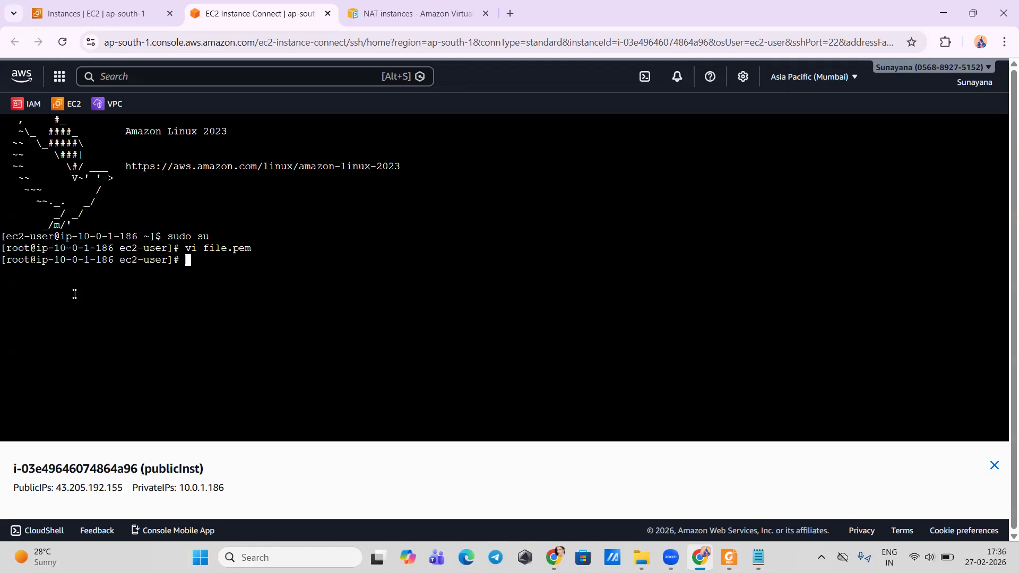
# List the directory's files and set the permissions of file.pem to 700
pyautogui.write('ls')
pyautogui.press('Return')
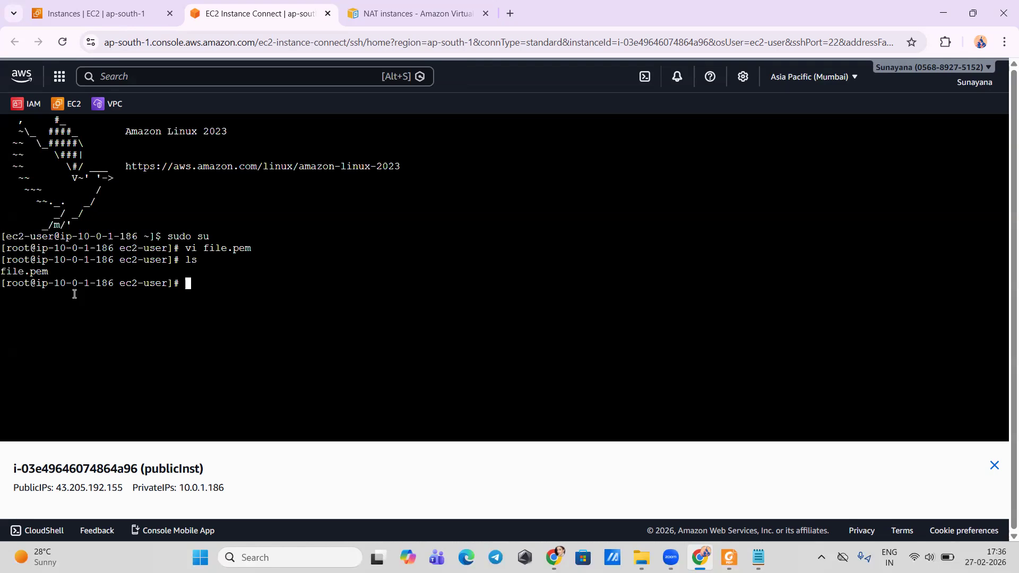
pyautogui.write('chmod 700 file.pem')
pyautogui.press('Return')
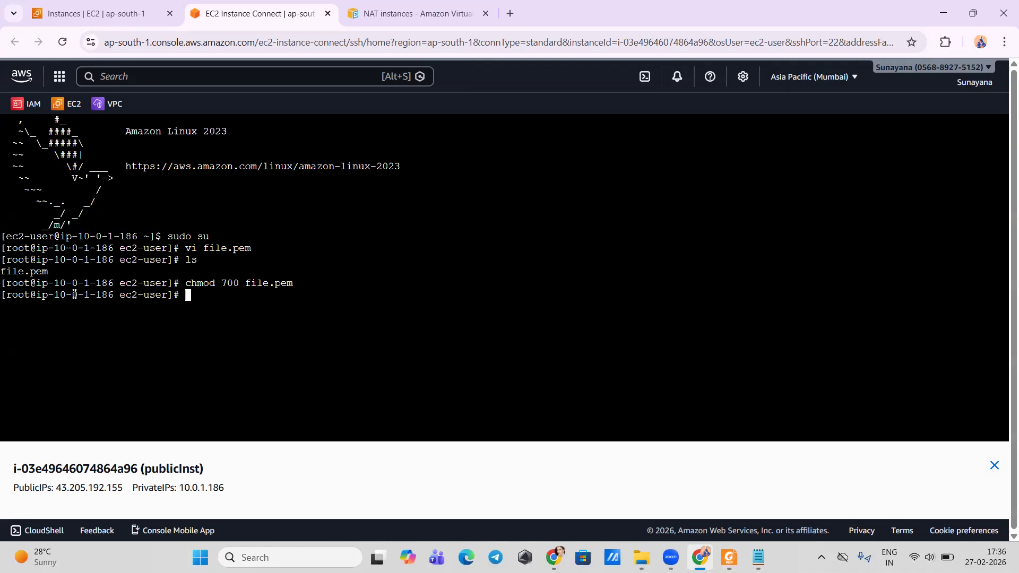
# Copy the example SSH command from the running privateInst's SSH client instructions and return to the publicInst terminal
pyautogui.click(95, 13)
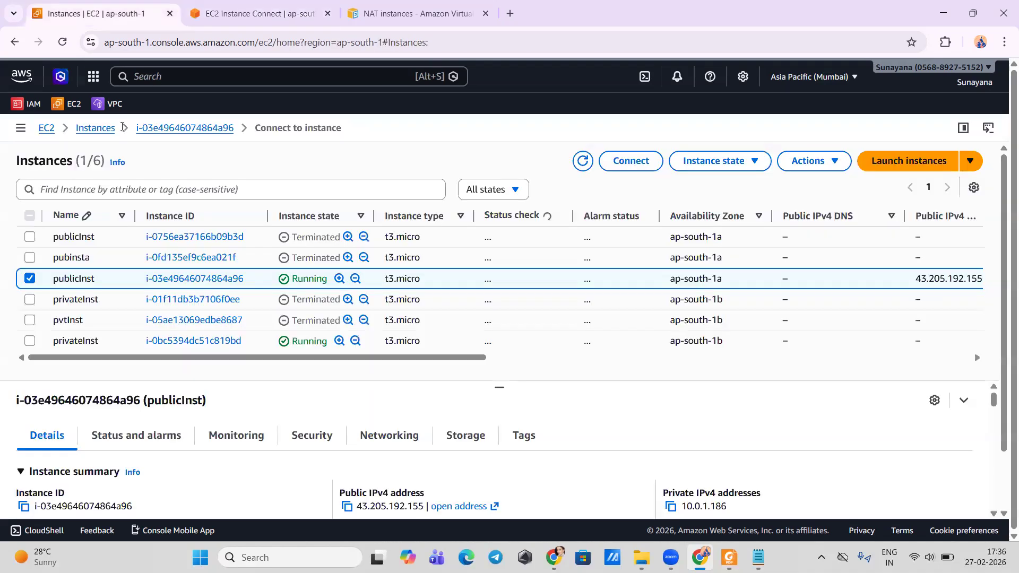
pyautogui.click(121, 128)
pyautogui.click(189, 279)
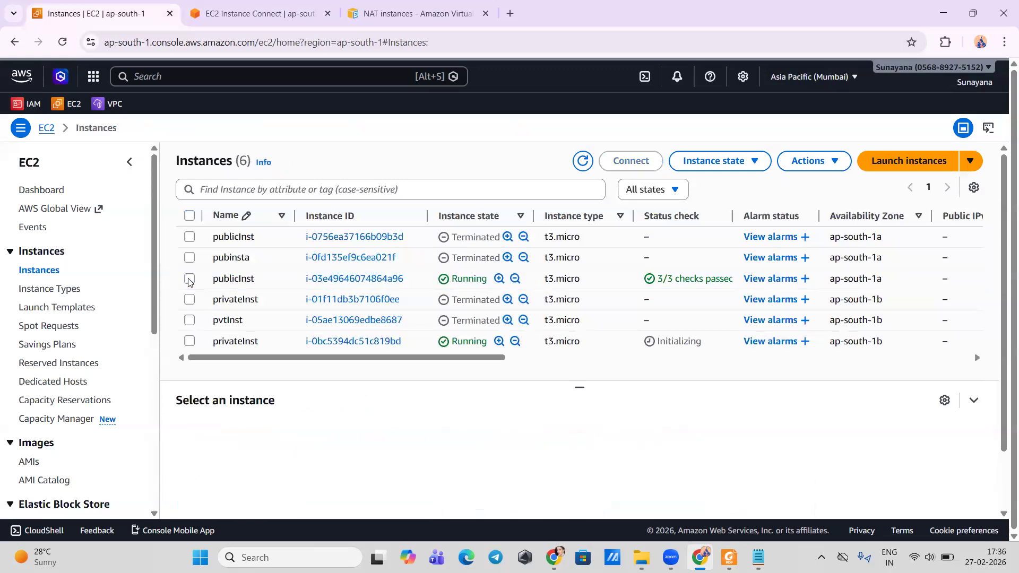
pyautogui.click(189, 341)
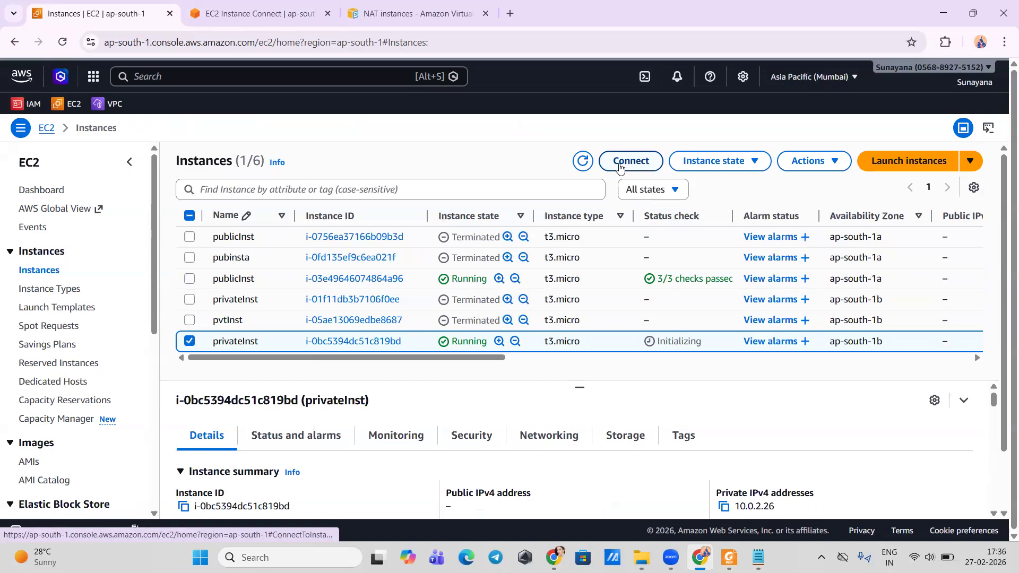
pyautogui.click(619, 168)
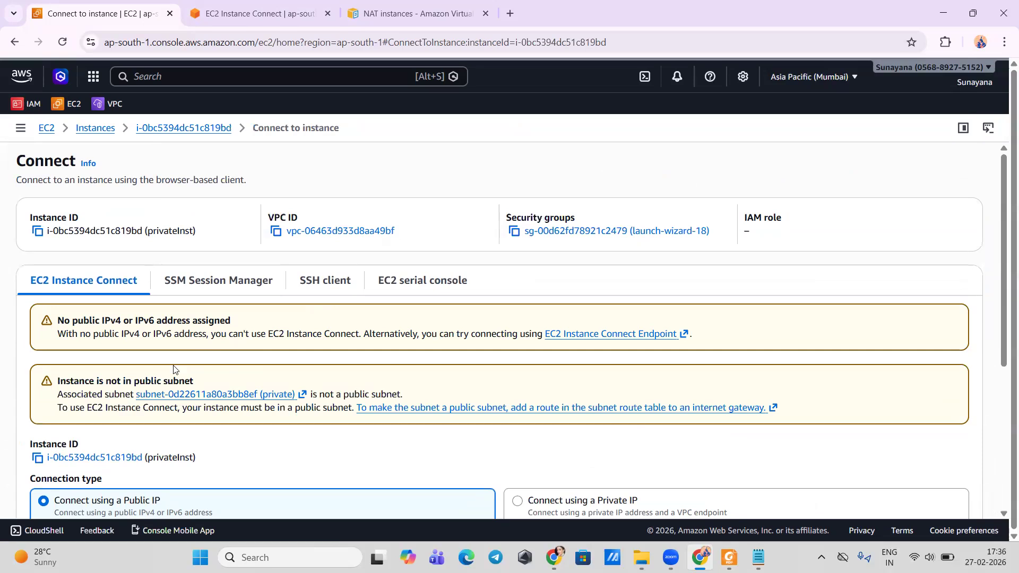
pyautogui.click(308, 280)
pyautogui.scroll(-2, 257, 307)
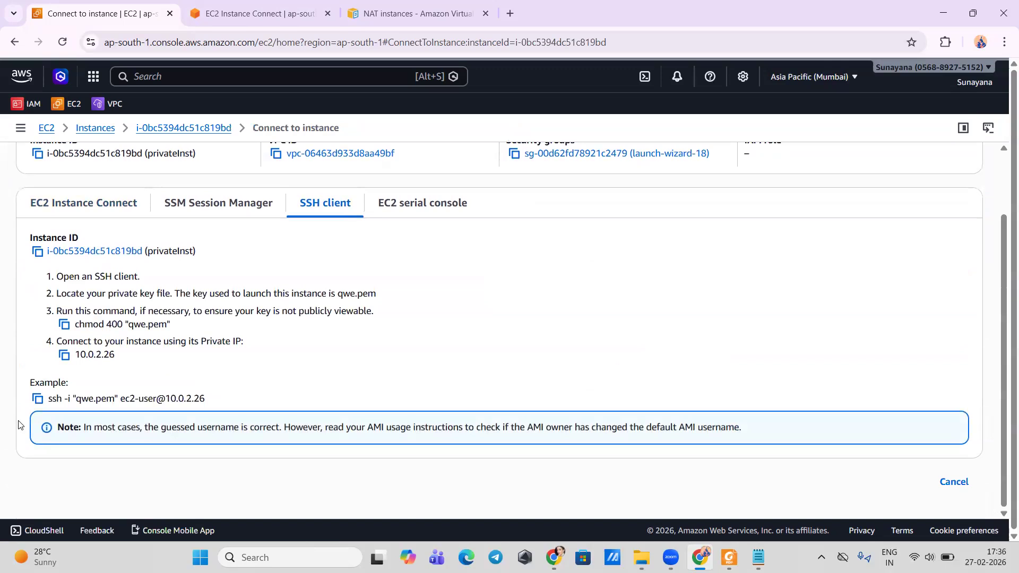
pyautogui.click(37, 399)
pyautogui.hotkey('ctrl', 'Tab')
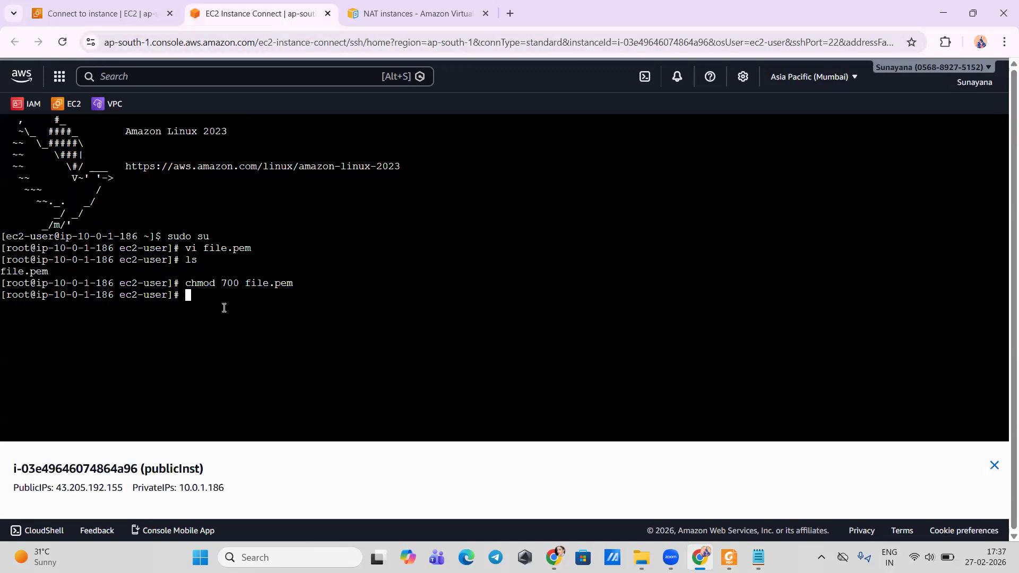
pyautogui.rightClick(216, 295)
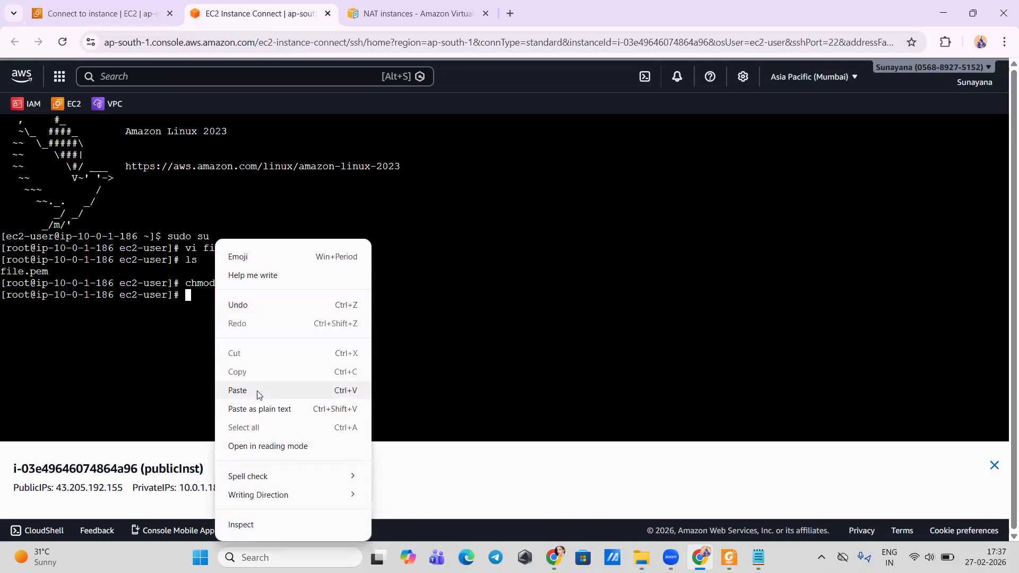
pyautogui.click(238, 391)
pyautogui.press('Left')
pyautogui.press('Left')
pyautogui.press('Left')
pyautogui.press('Left')
pyautogui.press('Left')
pyautogui.press('Left')
pyautogui.press('Left')
pyautogui.press('Left')
pyautogui.press('Left')
pyautogui.press('Left')
pyautogui.press('Left')
pyautogui.press('Left')
pyautogui.press('Left')
pyautogui.press('Left')
pyautogui.press('Left')
pyautogui.press('Left')
pyautogui.press('Left')
pyautogui.press('Left')
pyautogui.press('Left')
pyautogui.press('Left')
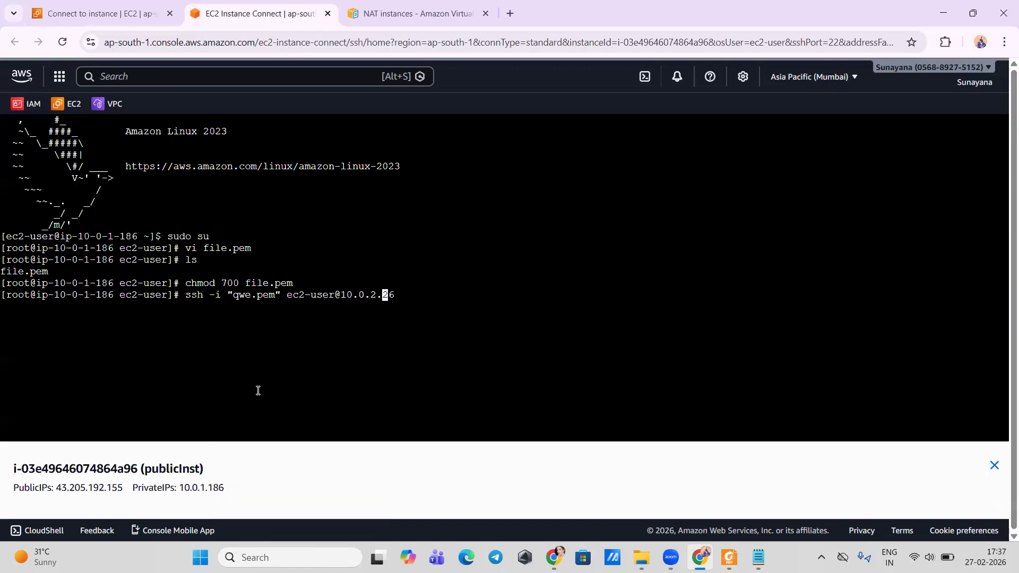
pyautogui.press('Left')
pyautogui.press('BackSpace')
pyautogui.press('BackSpace')
pyautogui.press('BackSpace')
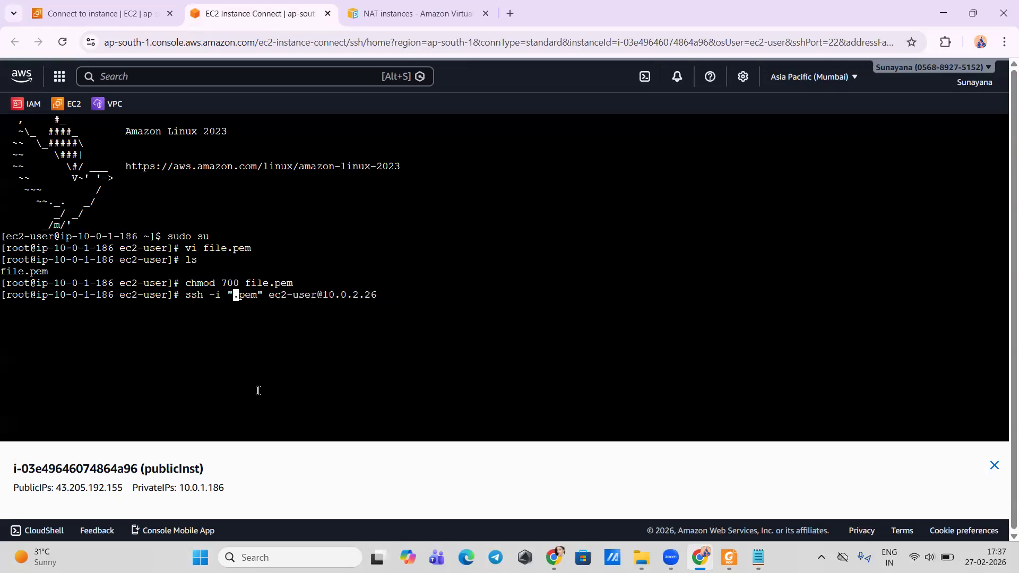
pyautogui.write('file')
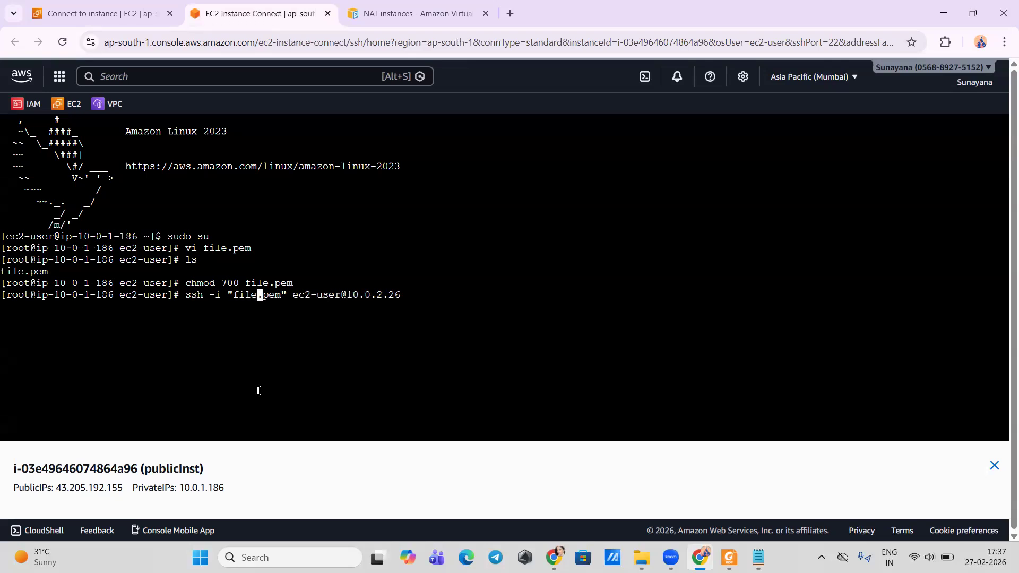
pyautogui.press('Return')
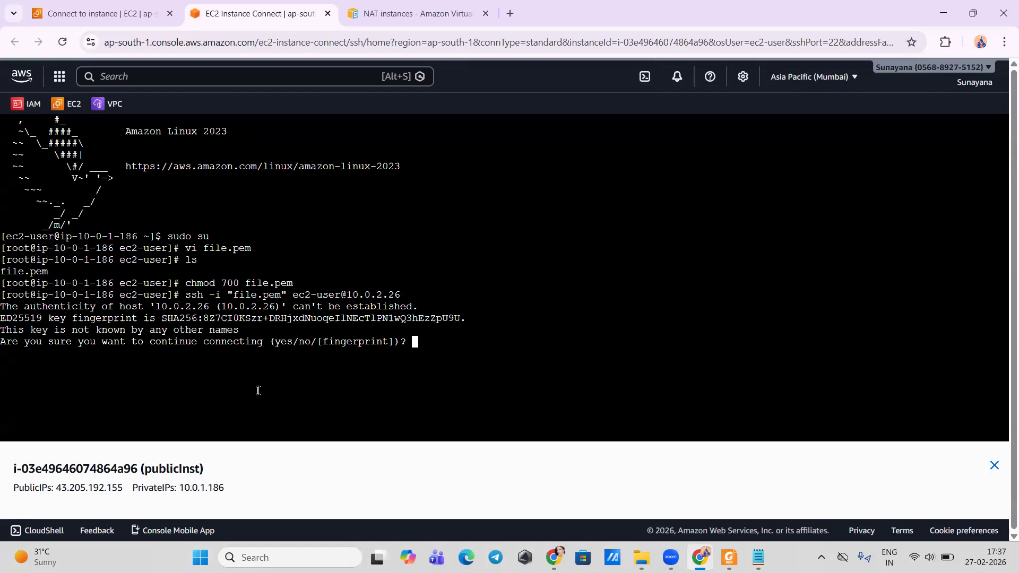
pyautogui.write('yes')
pyautogui.press('Return')
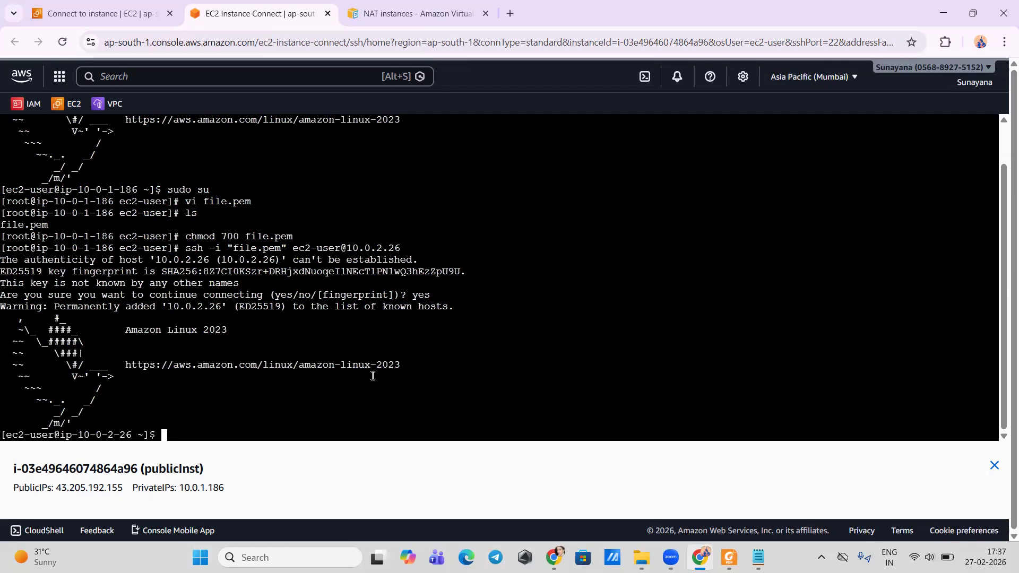
pyautogui.moveTo(671, 557)
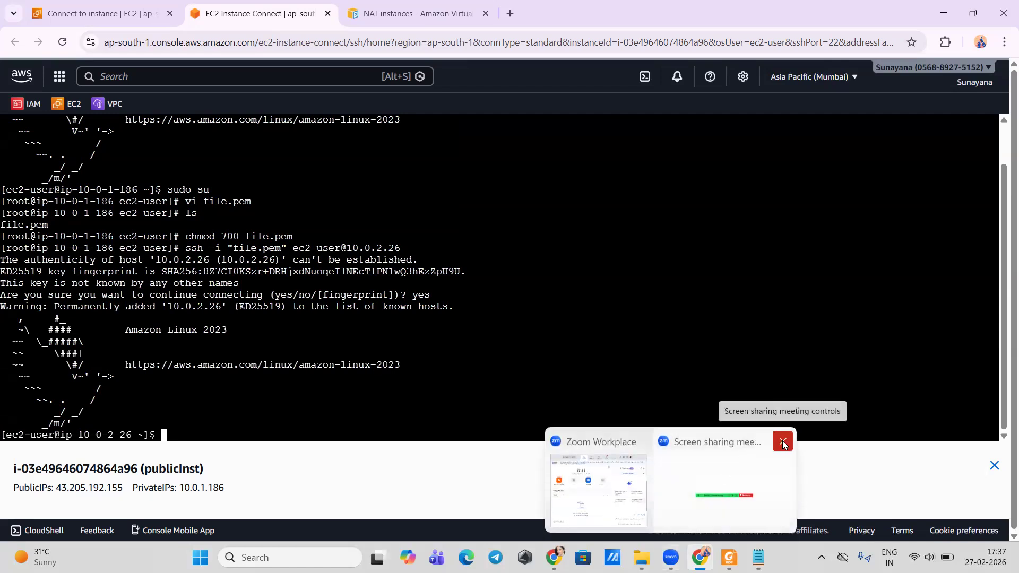
pyautogui.click(783, 443)
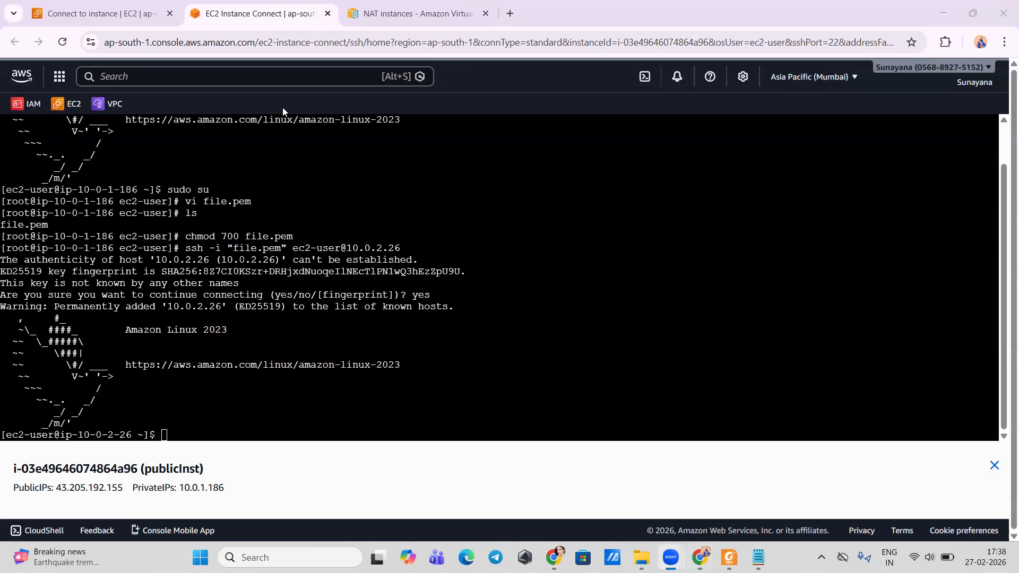
# Return to the EC2 instances list and copy the public IPv4 address of the running publicInst
pyautogui.click(137, 14)
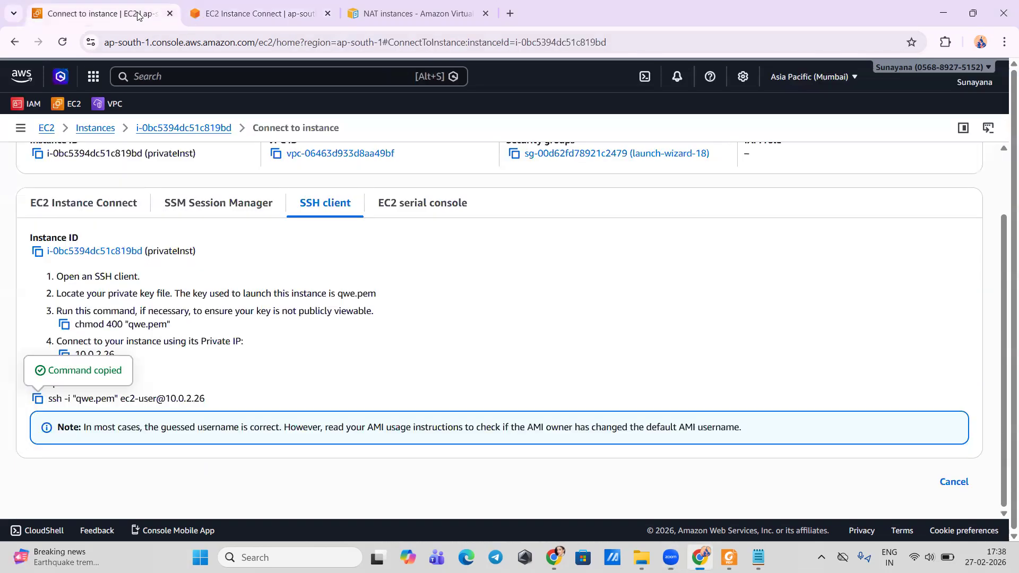
pyautogui.scroll(2, 120, 182)
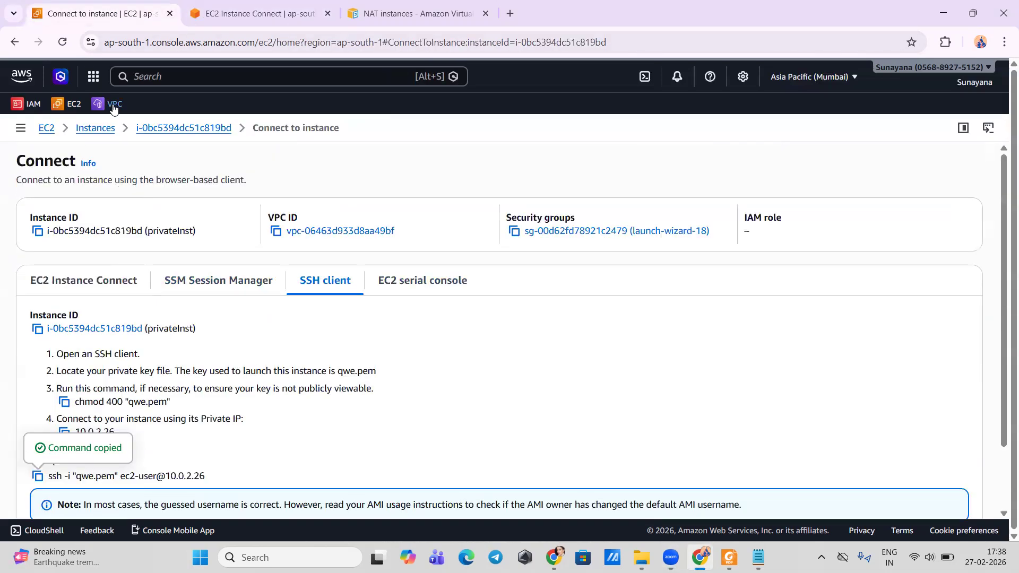
pyautogui.click(81, 130)
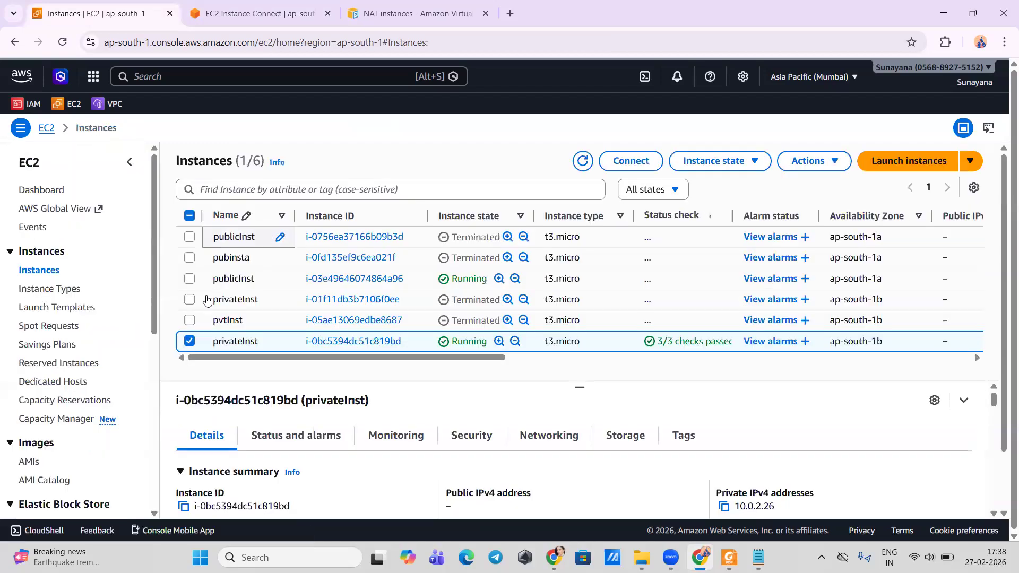
pyautogui.click(190, 342)
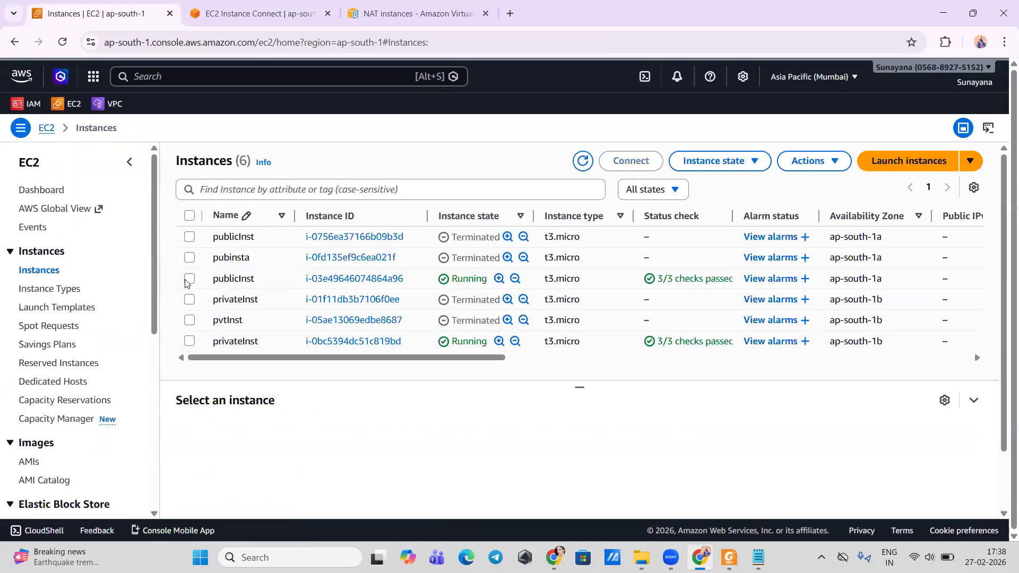
pyautogui.click(190, 279)
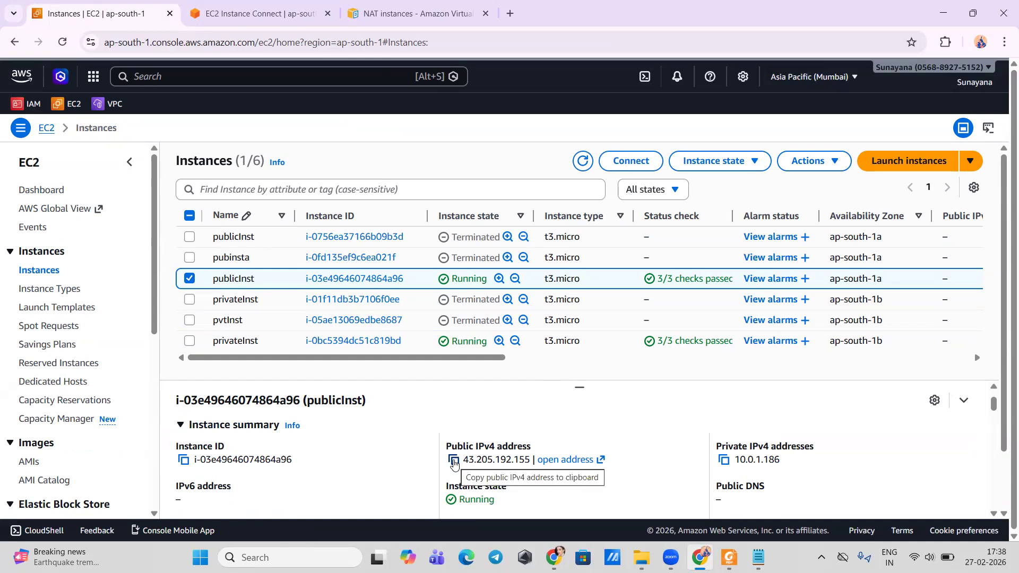
pyautogui.click(454, 461)
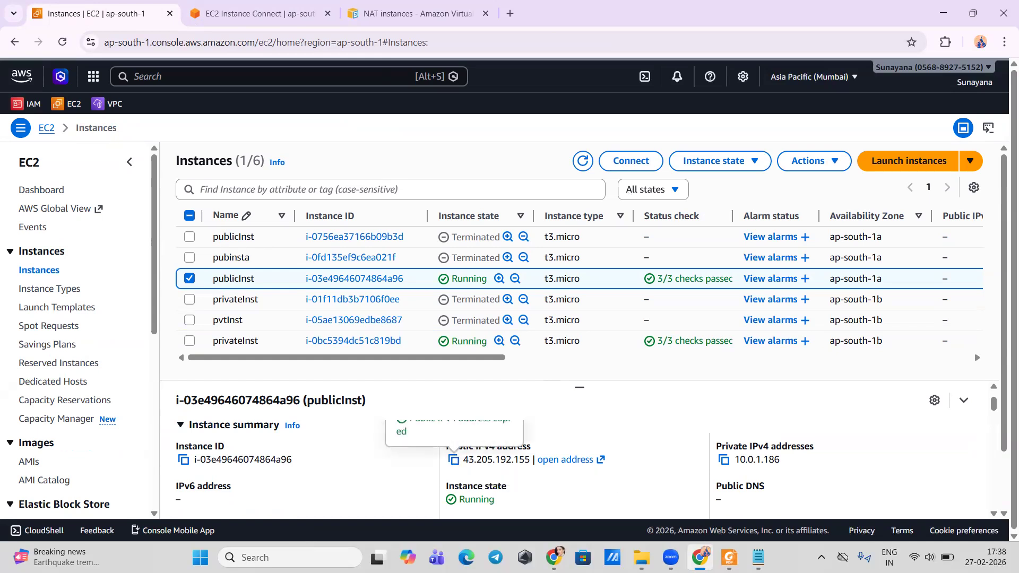
# Load publicInst's public IP address in a new incognito window, continuing past the security warning, and close the window
pyautogui.rightClick(700, 557)
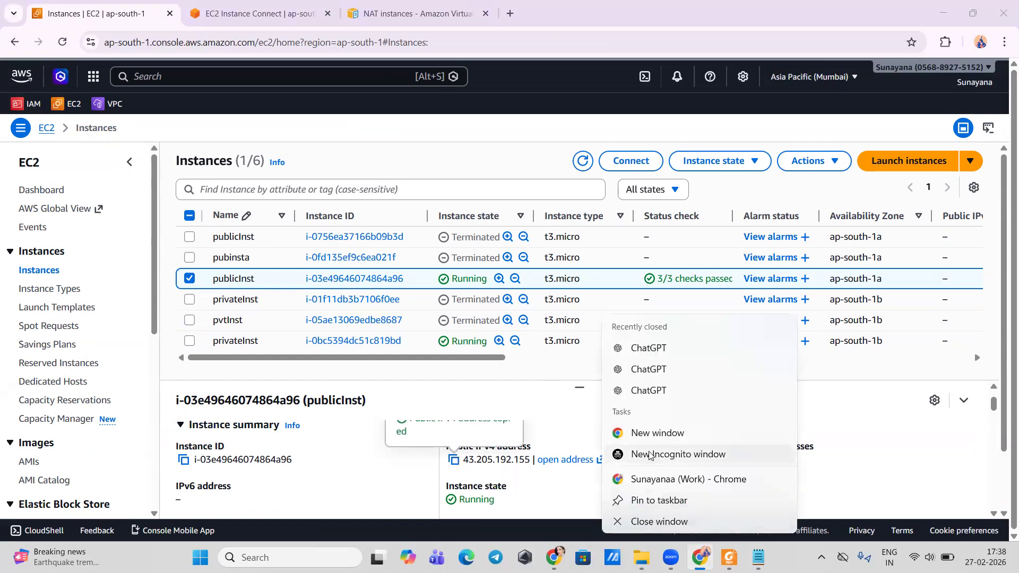
pyautogui.click(649, 456)
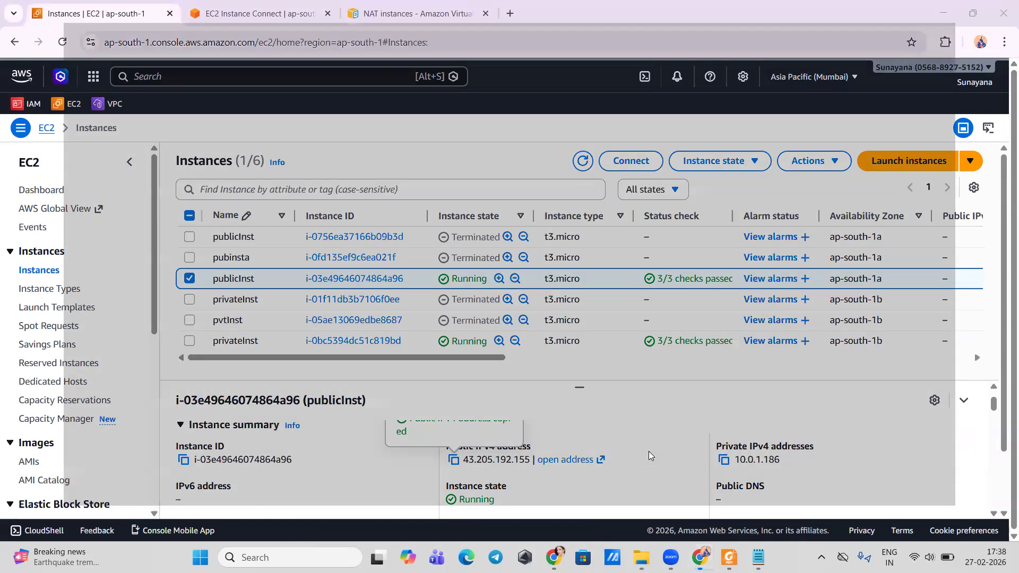
pyautogui.hotkey('ctrl', 'v')
pyautogui.press('Return')
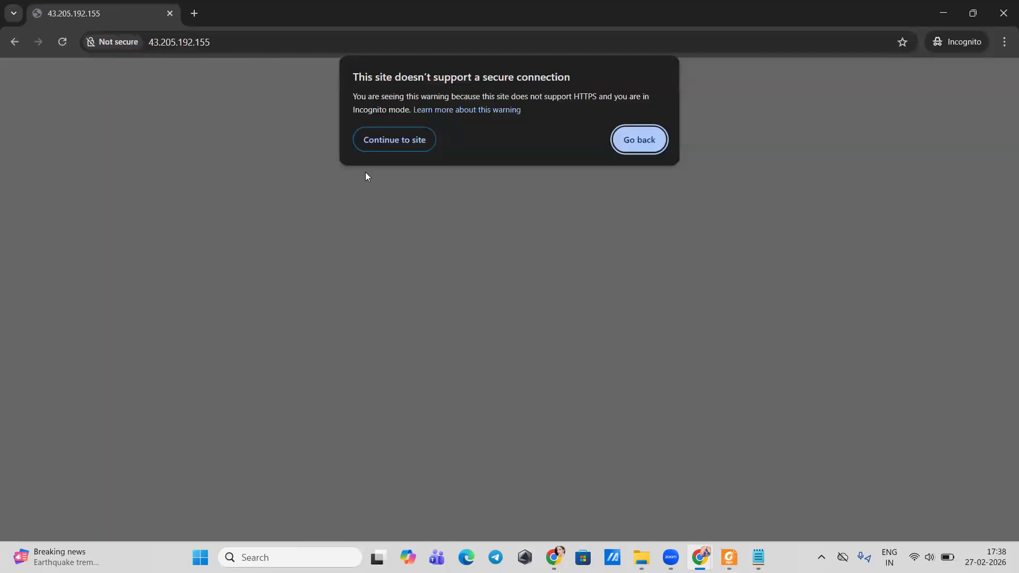
pyautogui.click(379, 140)
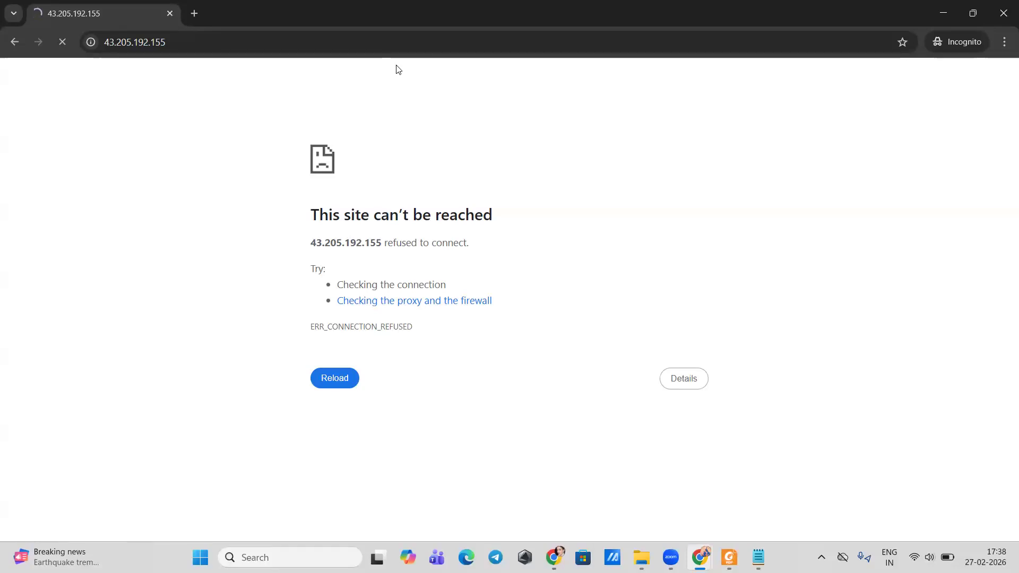
pyautogui.click(996, 22)
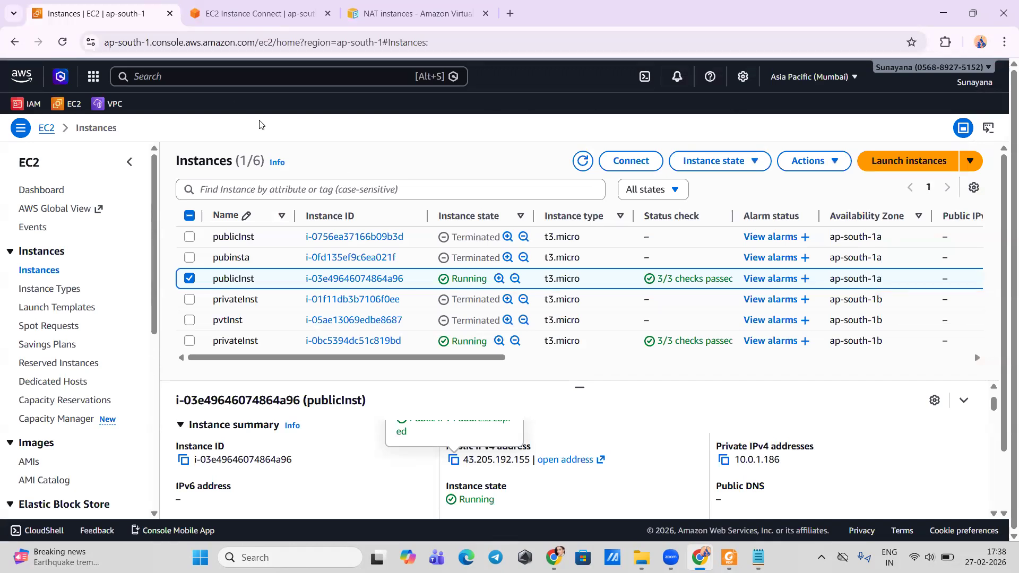
# Switch back to the terminal session and update the private instance's packages with sudo yum update -y
pyautogui.hotkey('ctrl', 'Tab')
pyautogui.write('s')
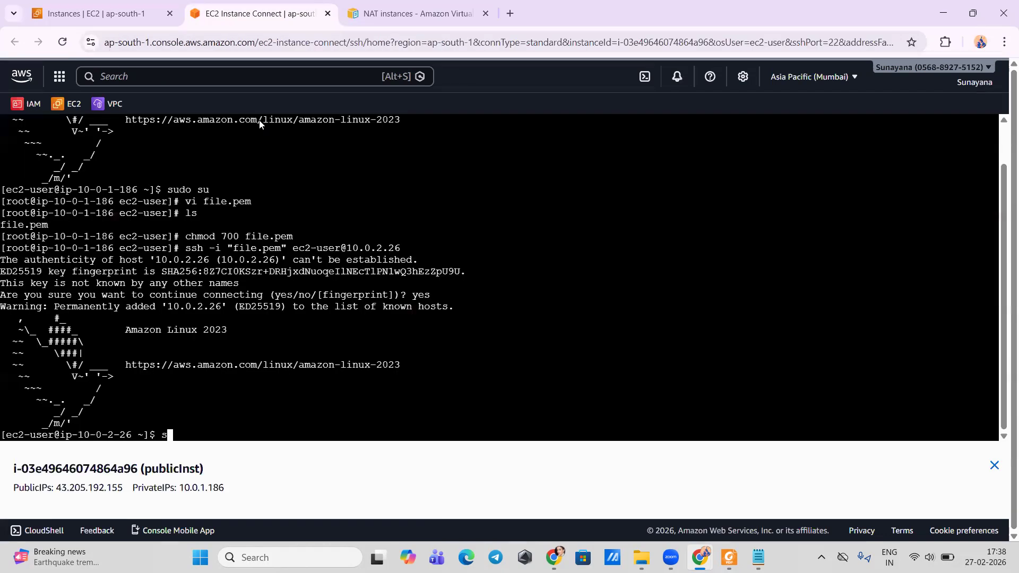
pyautogui.write('udo yum update -y')
pyautogui.press('Return')
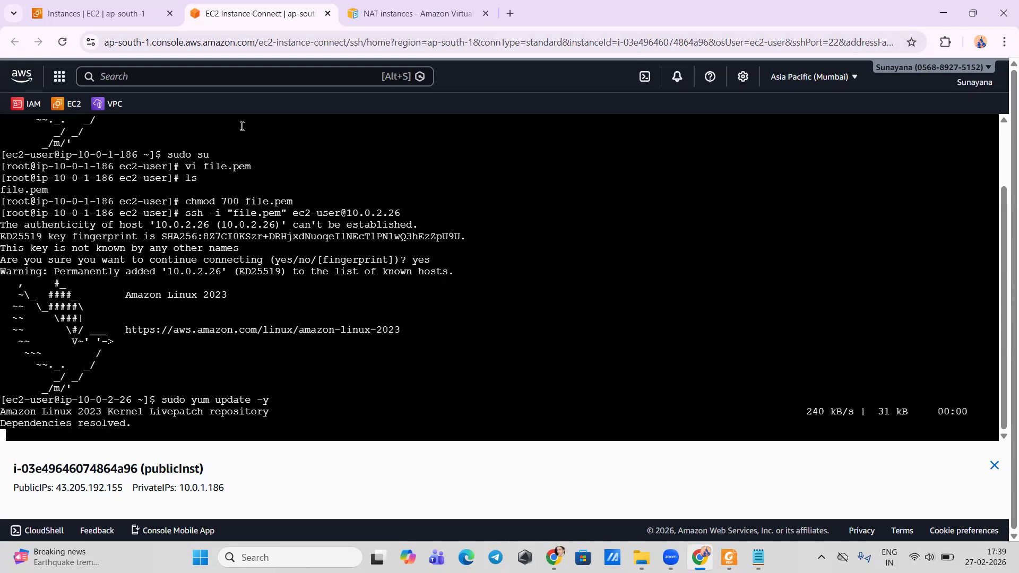
# Install the Apache web server on the private instance with sudo yum install httpd -y
pyautogui.write('sud')
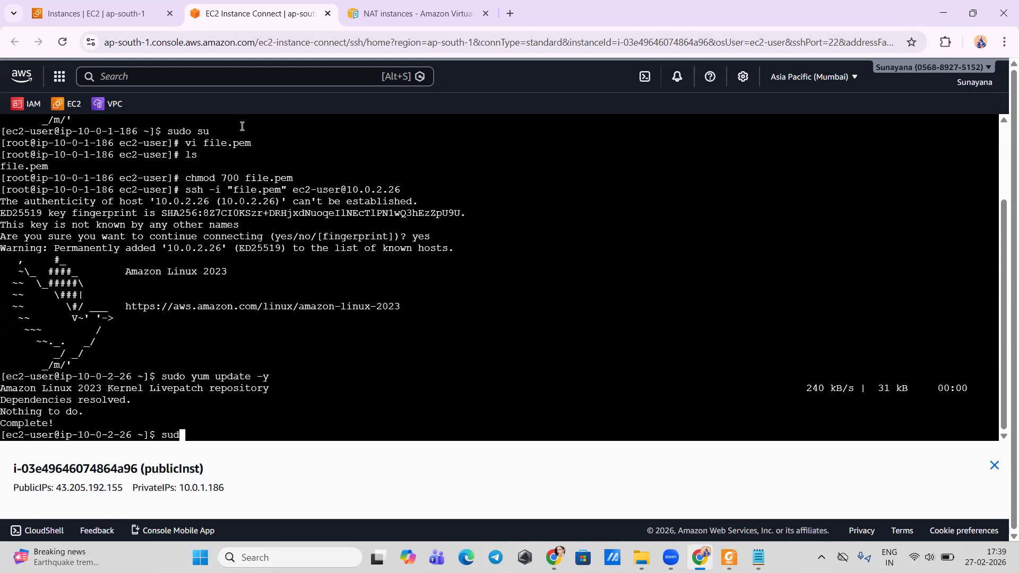
pyautogui.write('o yum install hhtpd')
pyautogui.press('BackSpace')
pyautogui.press('BackSpace')
pyautogui.press('BackSpace')
pyautogui.press('BackSpace')
pyautogui.write('ttpd')
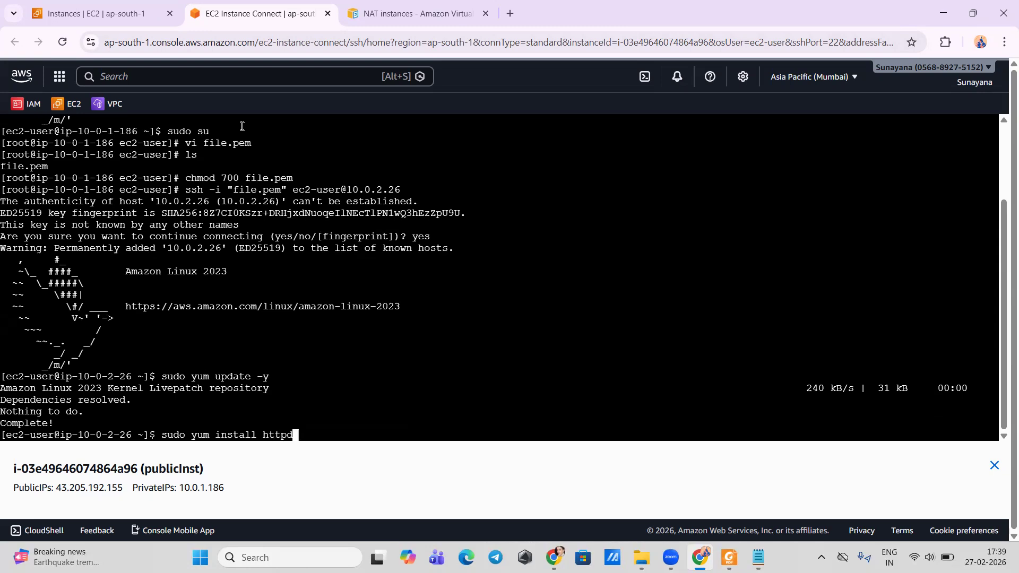
pyautogui.write(' -y')
pyautogui.press('Return')
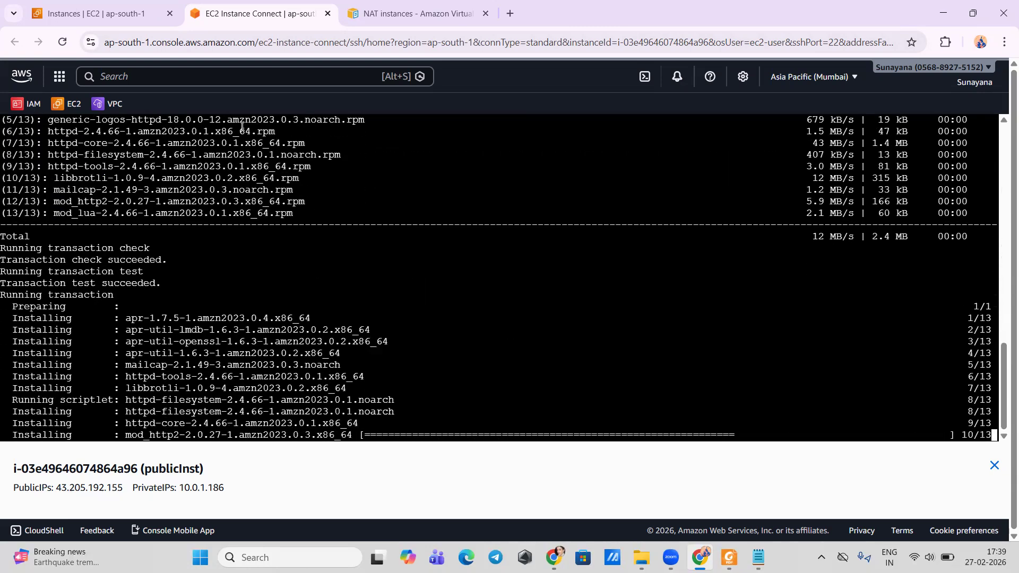
# Start the httpd service and enable it at boot with sudo systemctl start httpd and sudo systemctl enable httpd
pyautogui.write('sud')
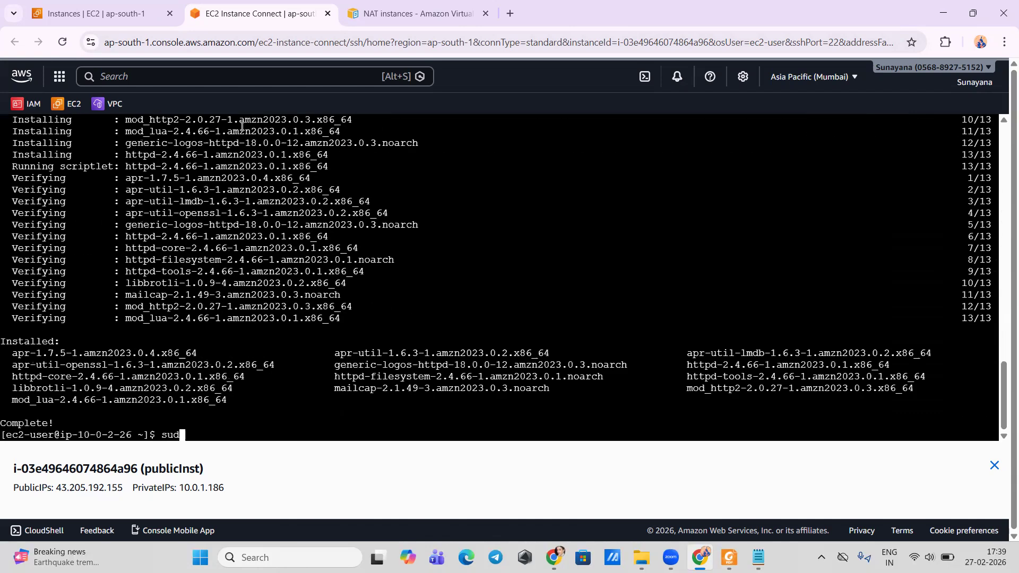
pyautogui.write('o systemctl start hhtpd')
pyautogui.press('BackSpace')
pyautogui.press('BackSpace')
pyautogui.press('BackSpace')
pyautogui.press('BackSpace')
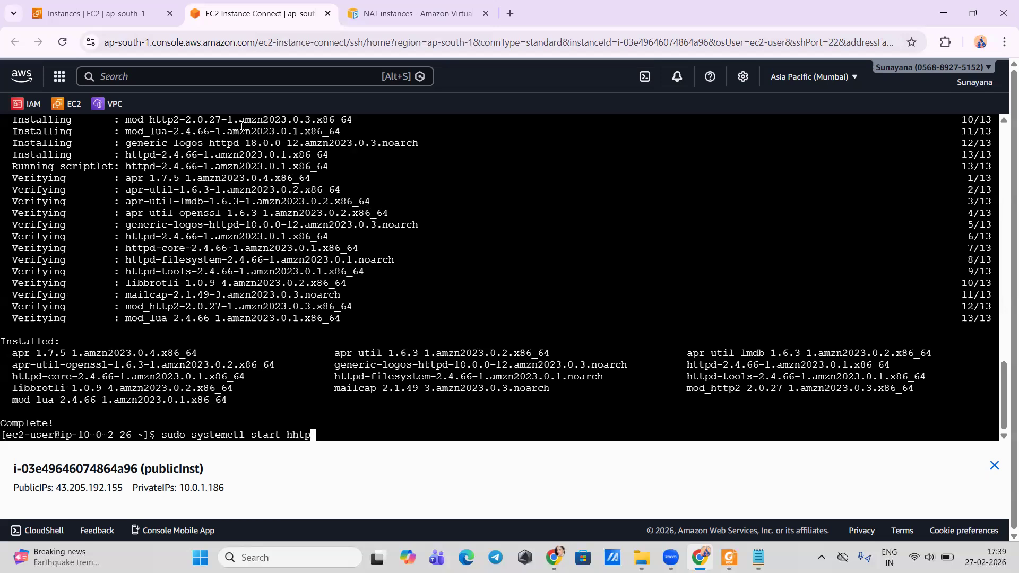
pyautogui.write('ttpd')
pyautogui.press('Return')
pyautogui.write('sudo ')
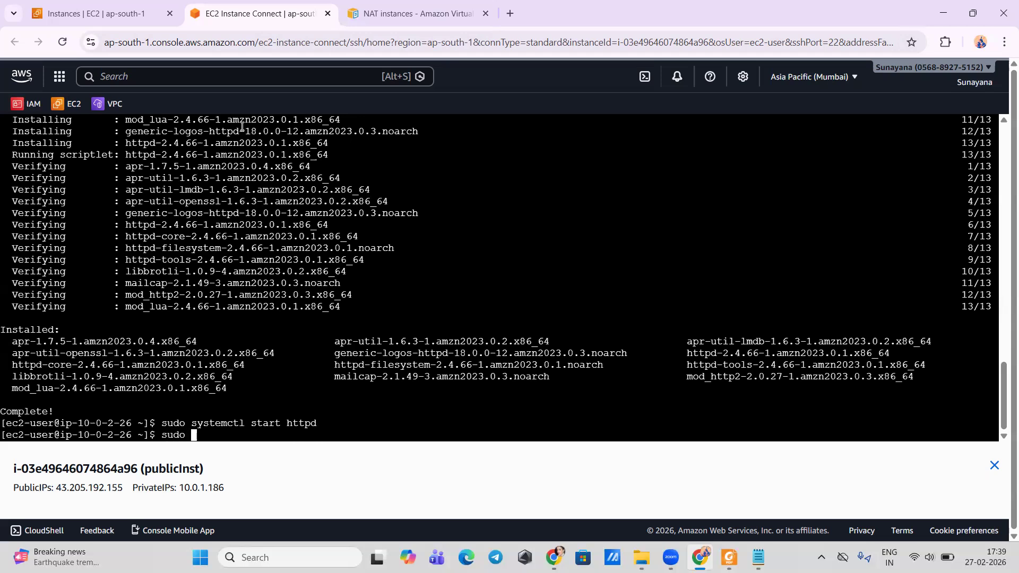
pyautogui.write('systemctl enable httpd')
pyautogui.press('Return')
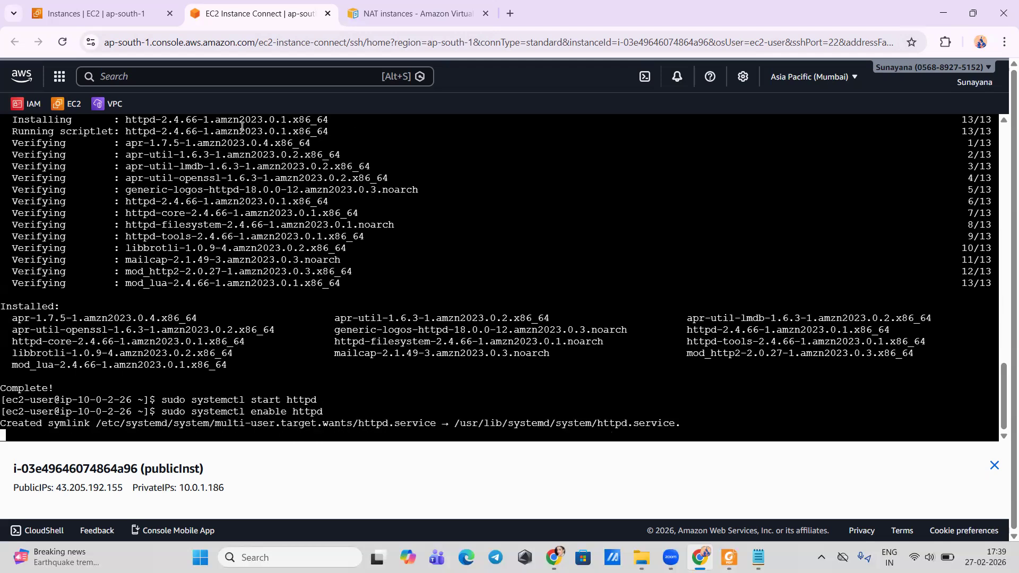
# Check the state of the httpd service with sudo systemctl status httpd
pyautogui.write('sudo ')
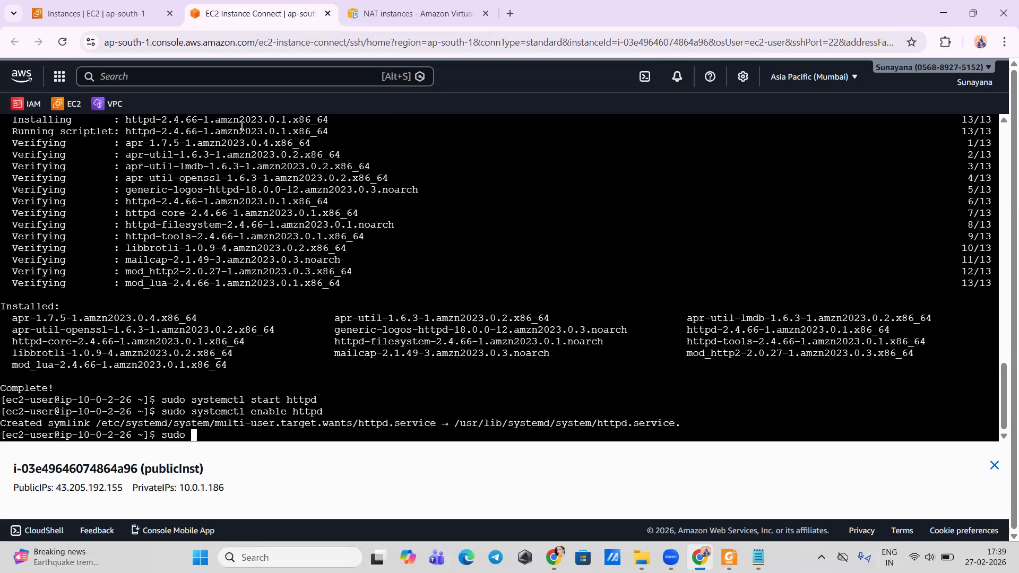
pyautogui.write('systemctl status httpd')
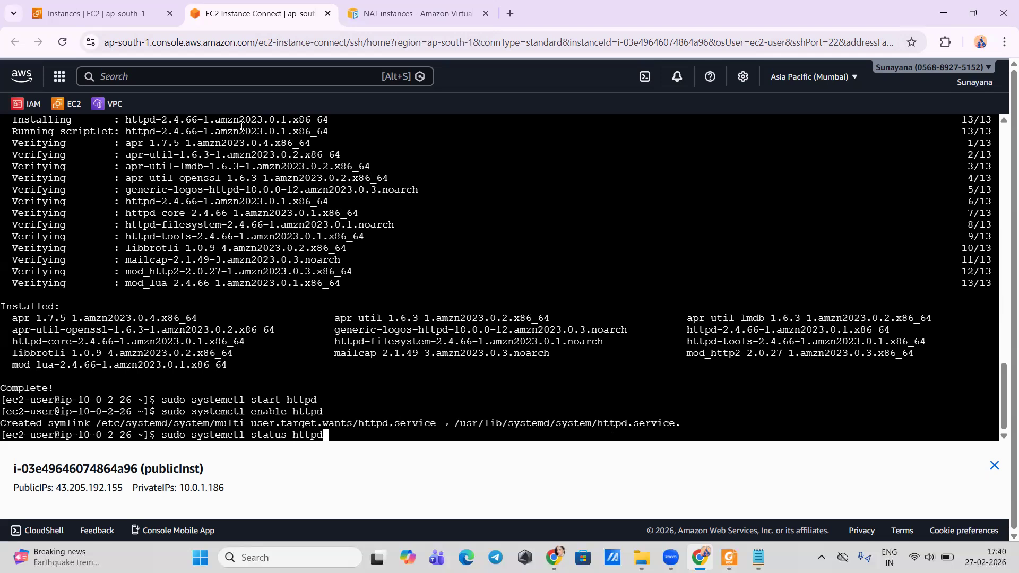
pyautogui.press('Return')
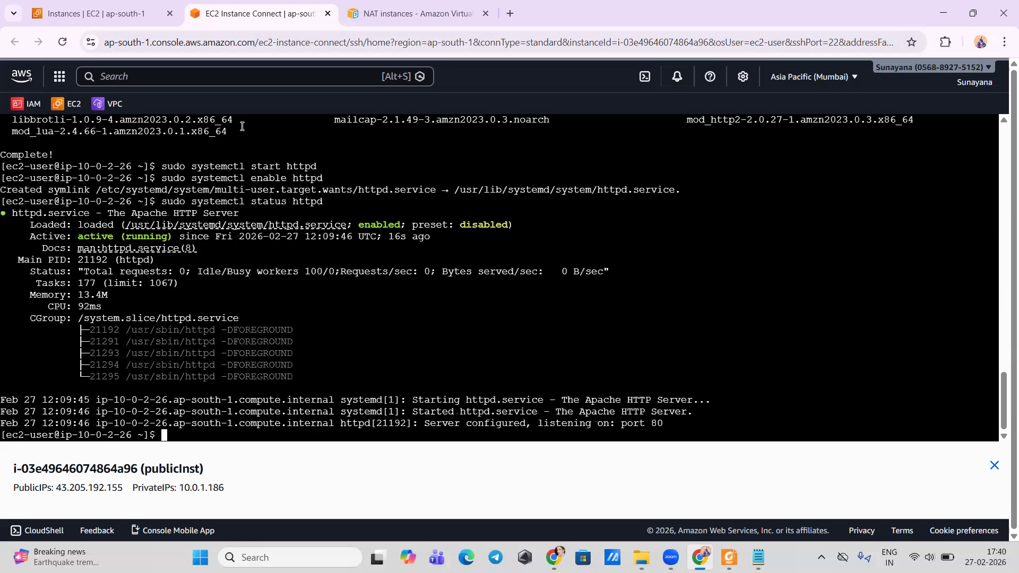
# Open /var/www/html/index.html in nano with sudo rights to create the web page file
pyautogui.write('sudo nano /var/www/h')
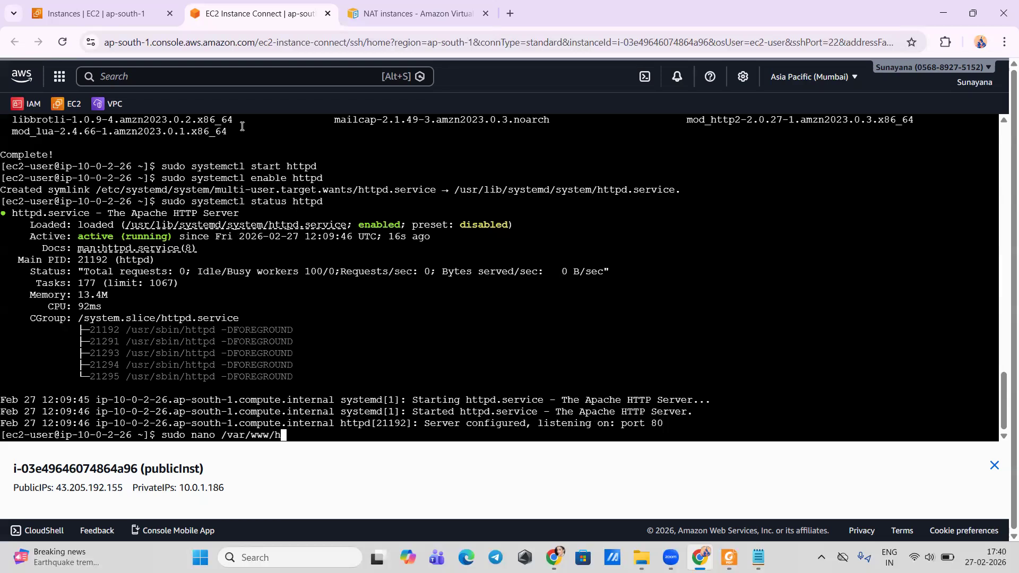
pyautogui.write('tml/index.html')
pyautogui.press('Return')
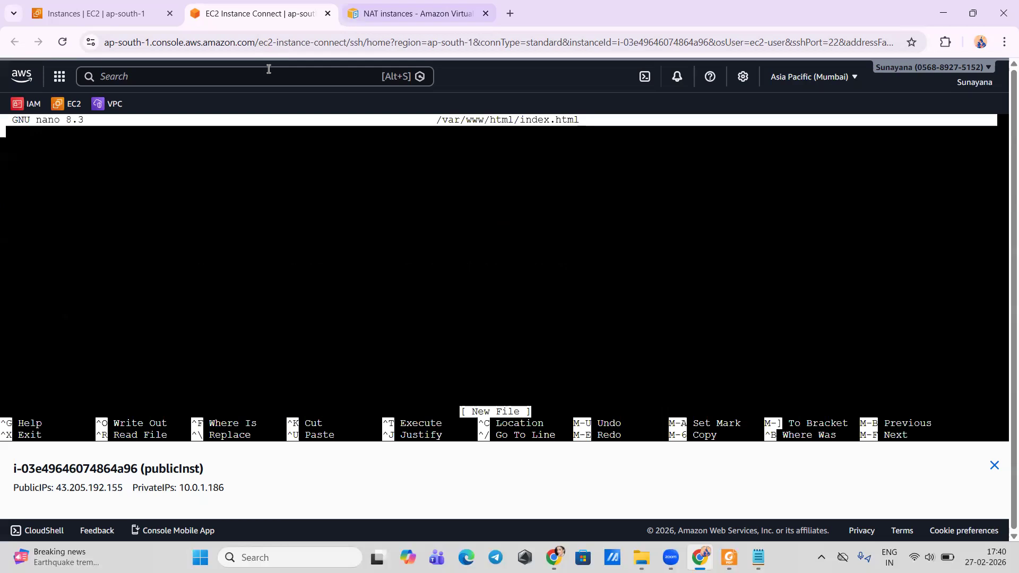
# Search the web for chatgpt in a new browser tab and open the ChatGPT site
pyautogui.hotkey('ctrl', 't')
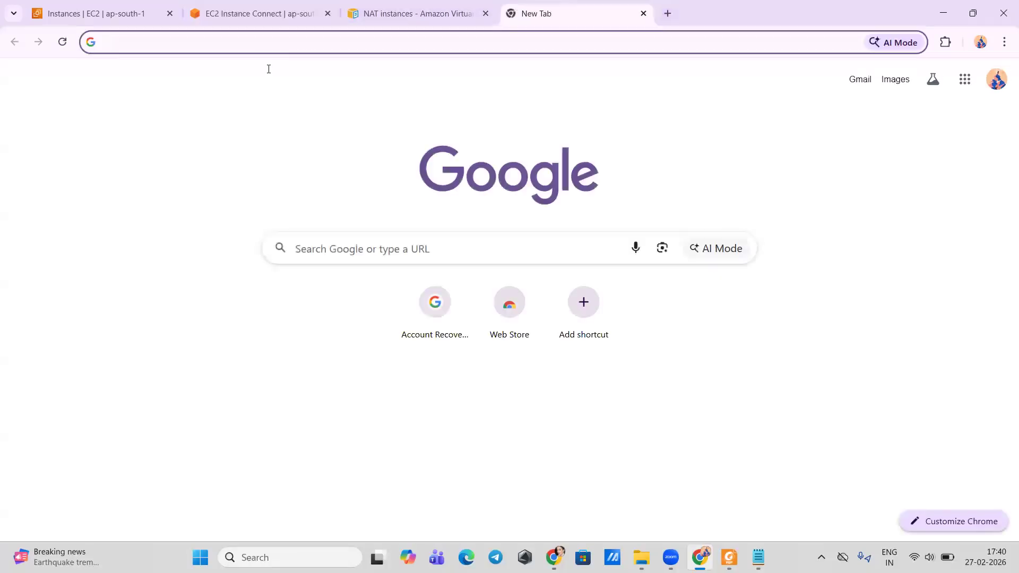
pyautogui.write('cha')
pyautogui.press('Return')
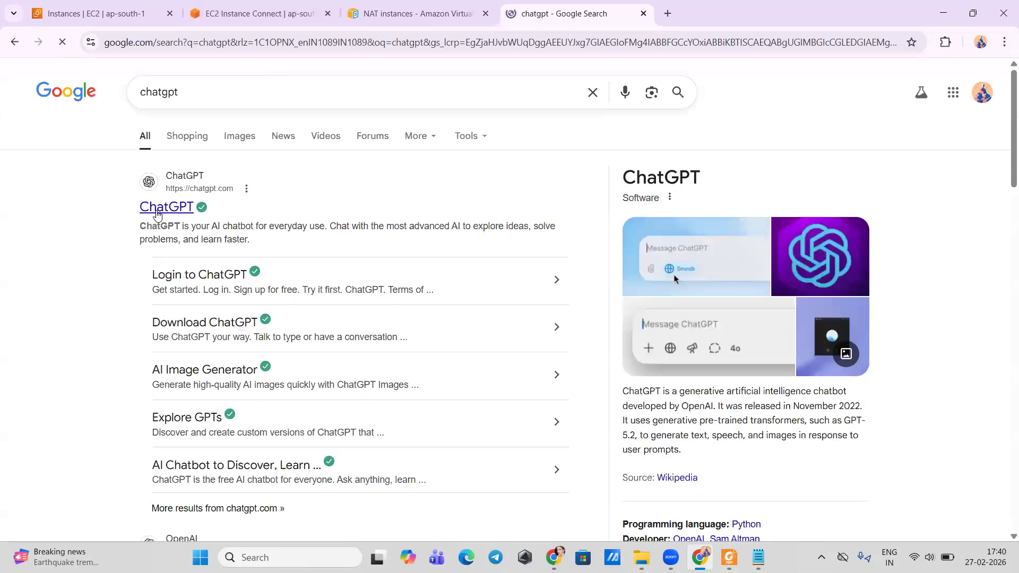
pyautogui.click(157, 213)
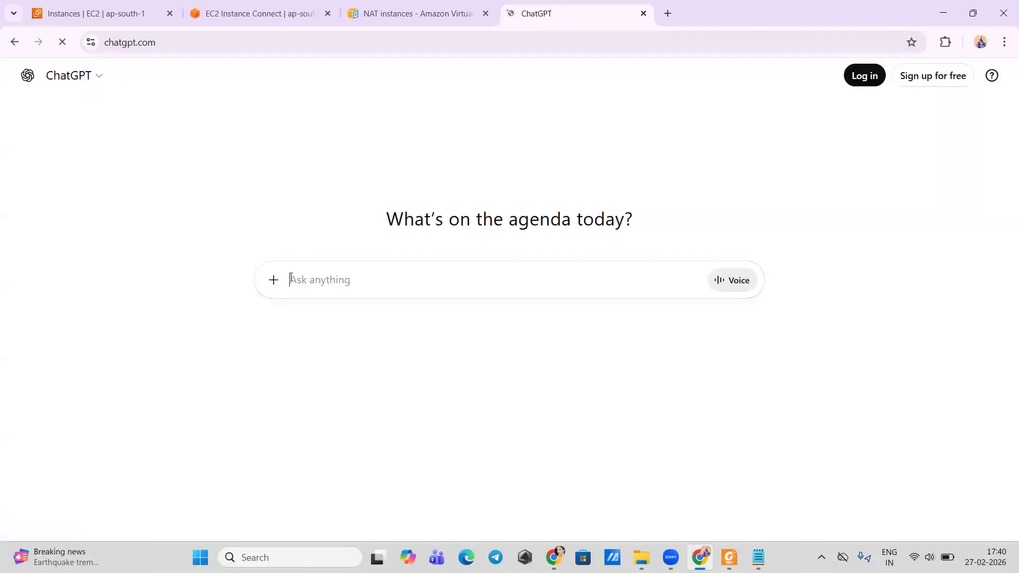
# Ask ChatGPT to "give me a responsive html css code"
pyautogui.write('give')
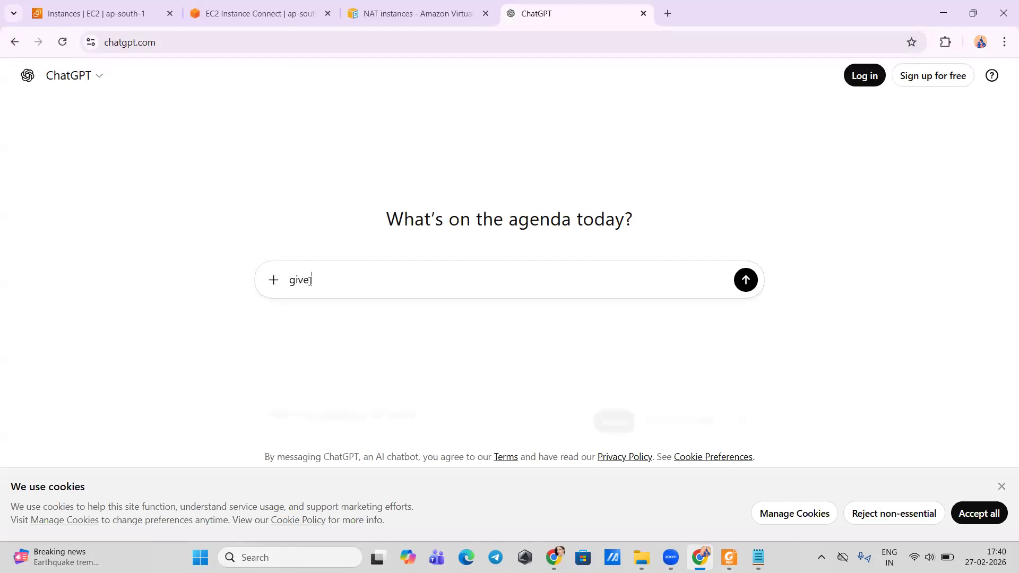
pyautogui.write(' me a resp')
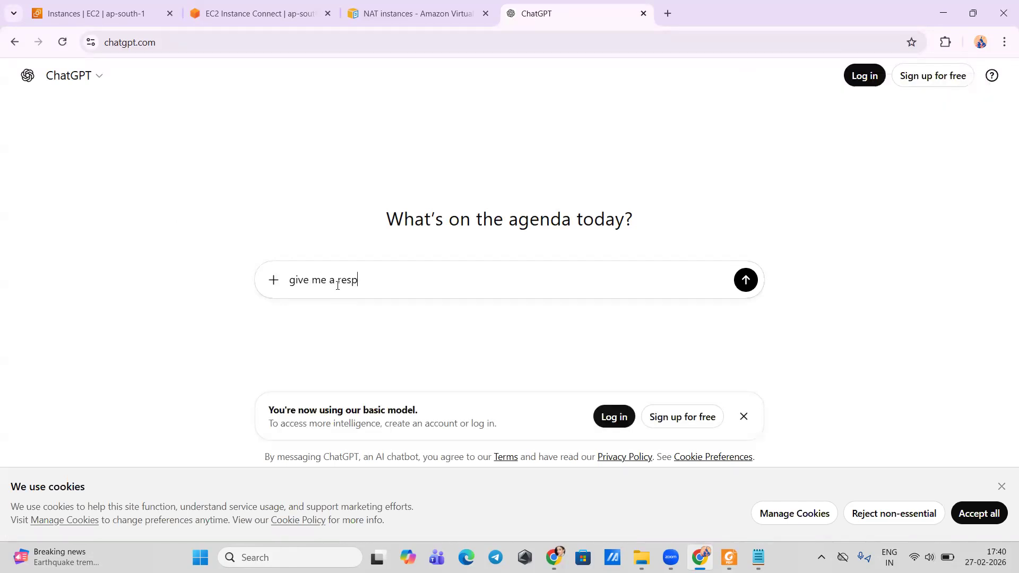
pyautogui.write('onsive html css code')
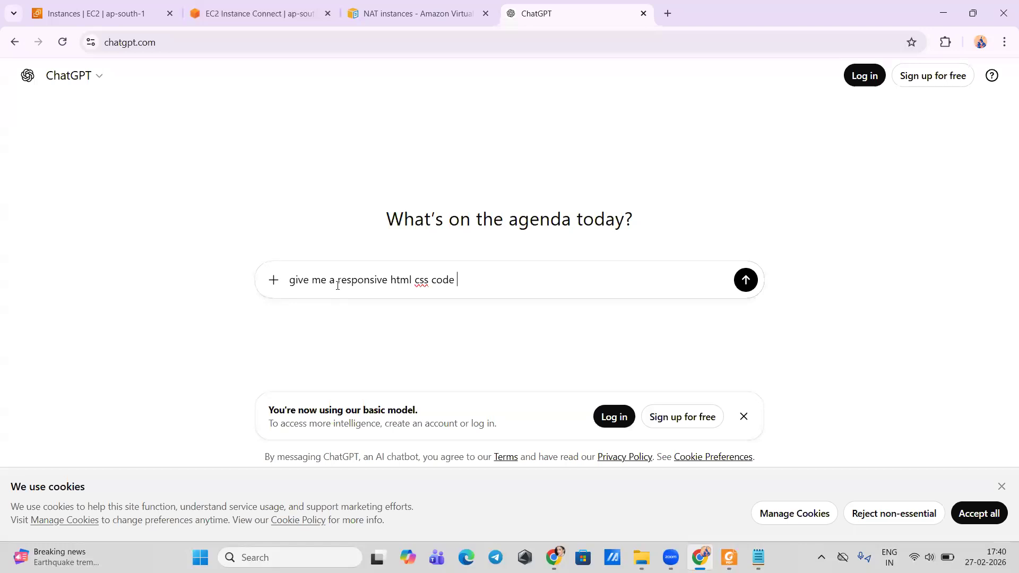
pyautogui.press('Return')
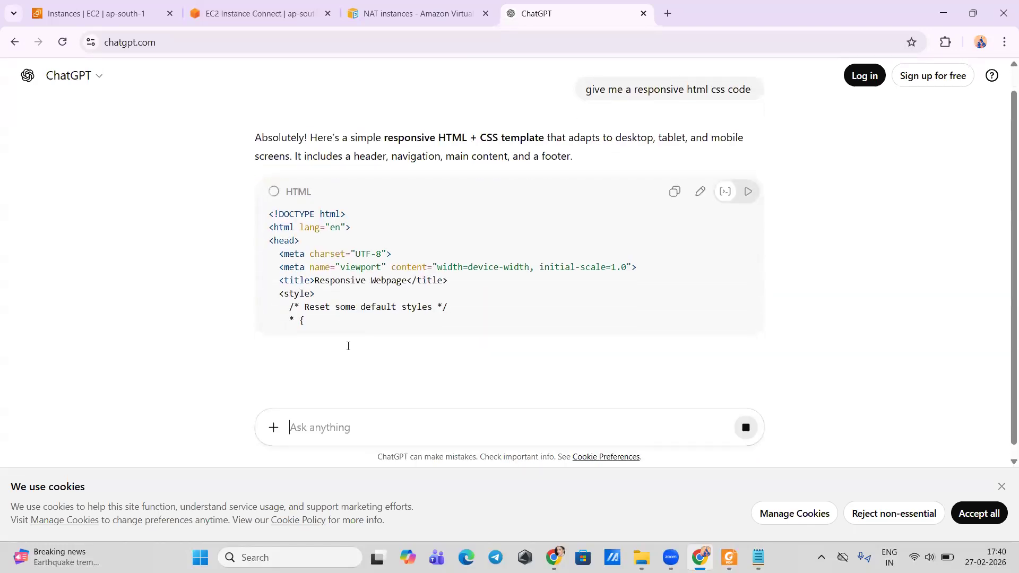
# Look through the generated responsive HTML and CSS template to its end and copy the whole code block
pyautogui.scroll(-4, 347, 346)
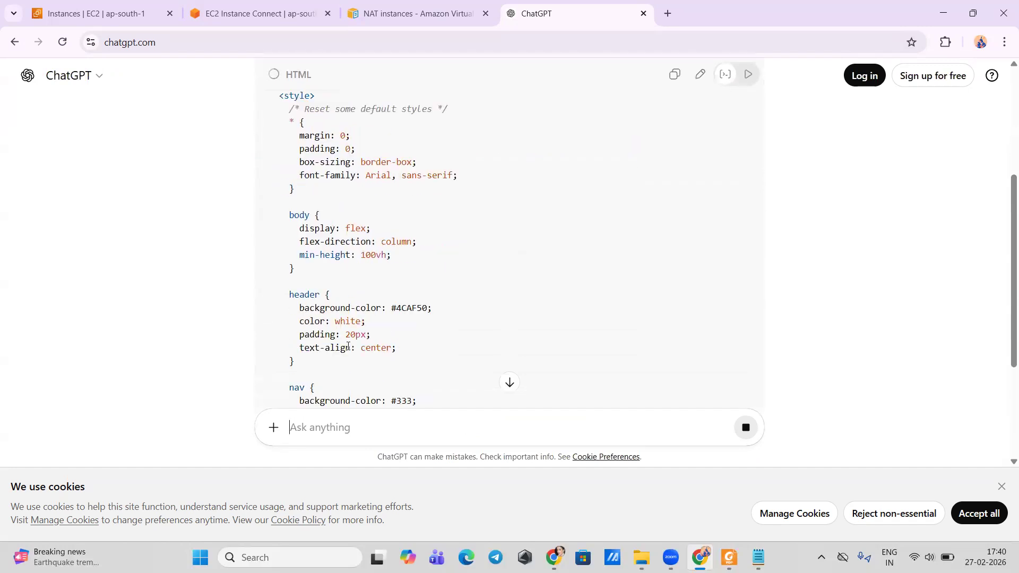
pyautogui.scroll(-10, 347, 346)
pyautogui.scroll(-3, 347, 347)
pyautogui.scroll(-6, 347, 348)
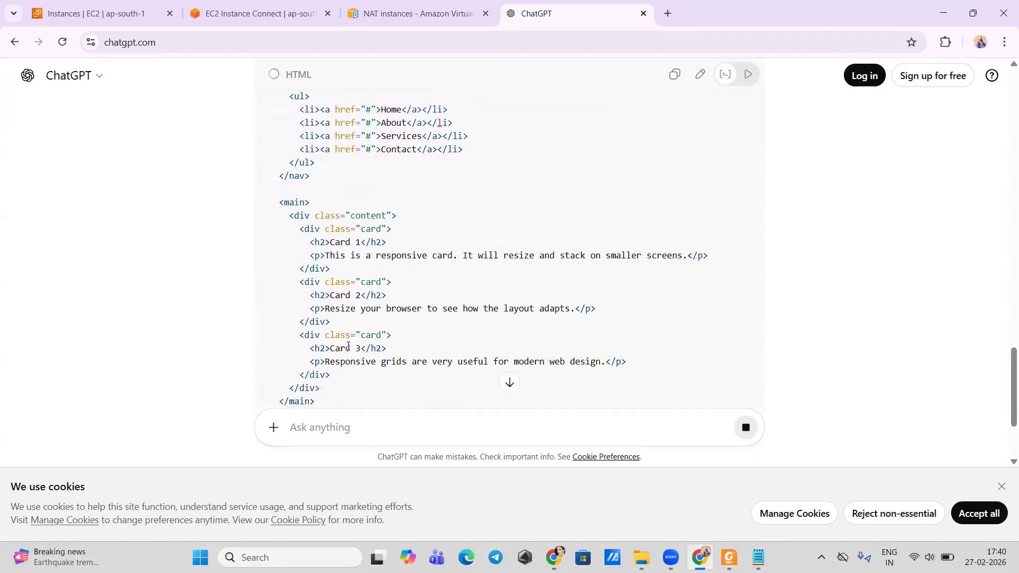
pyautogui.scroll(-4, 348, 347)
pyautogui.scroll(2, 347, 348)
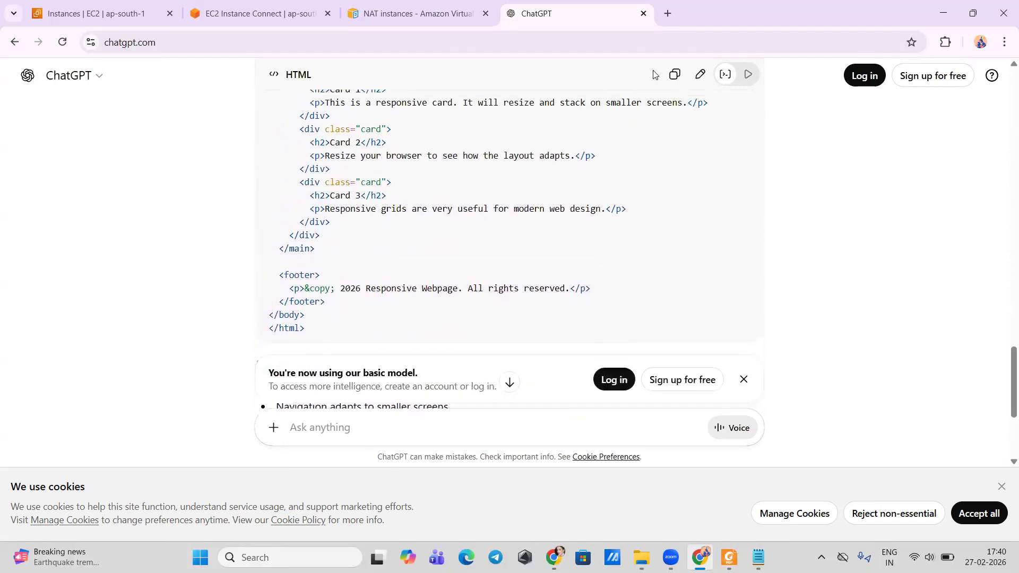
pyautogui.click(674, 75)
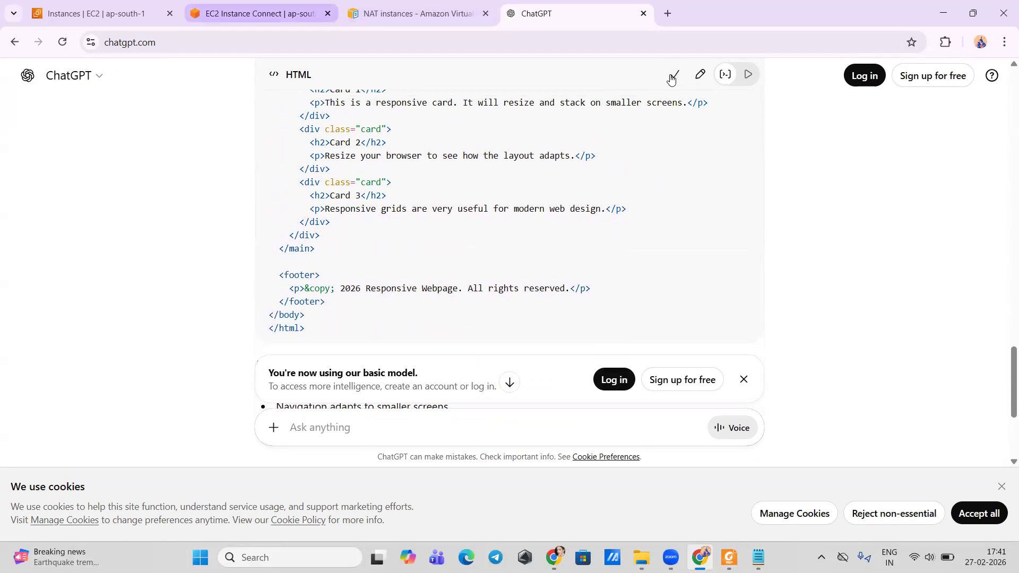
# Paste the copied HTML code into /var/www/html/index.html in the EC2 terminal's nano editor, save the file and exit
pyautogui.hotkey('ctrl', '2')
pyautogui.rightClick(39, 191)
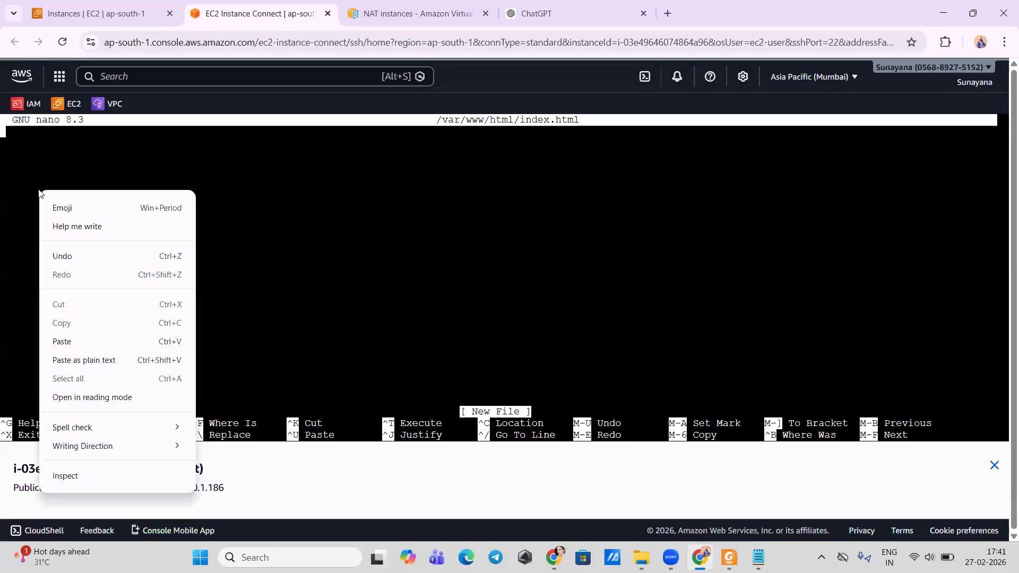
pyautogui.click(88, 338)
pyautogui.hotkey('ctrl', 'o')
pyautogui.press('Return')
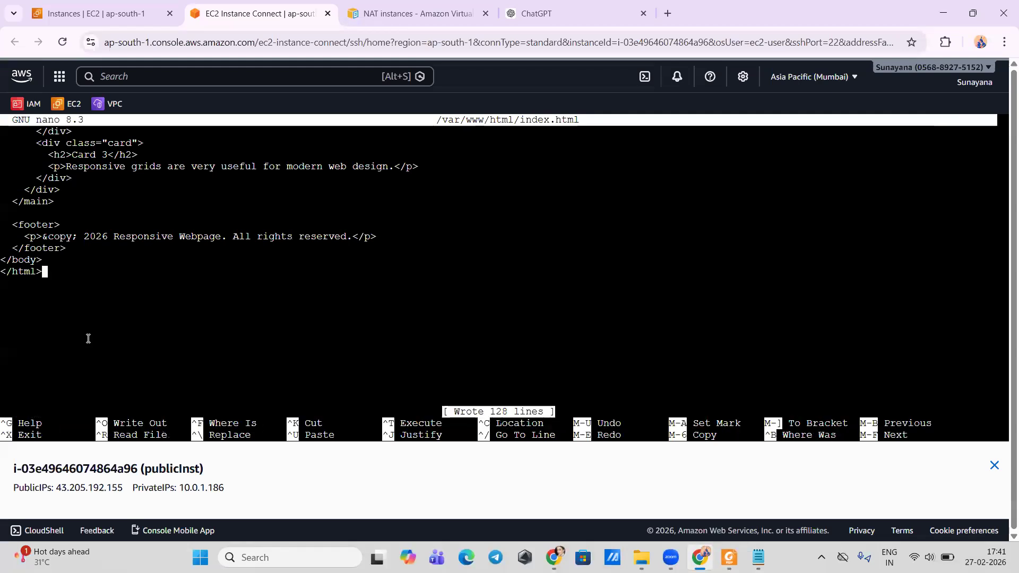
pyautogui.hotkey('ctrl', 'x')
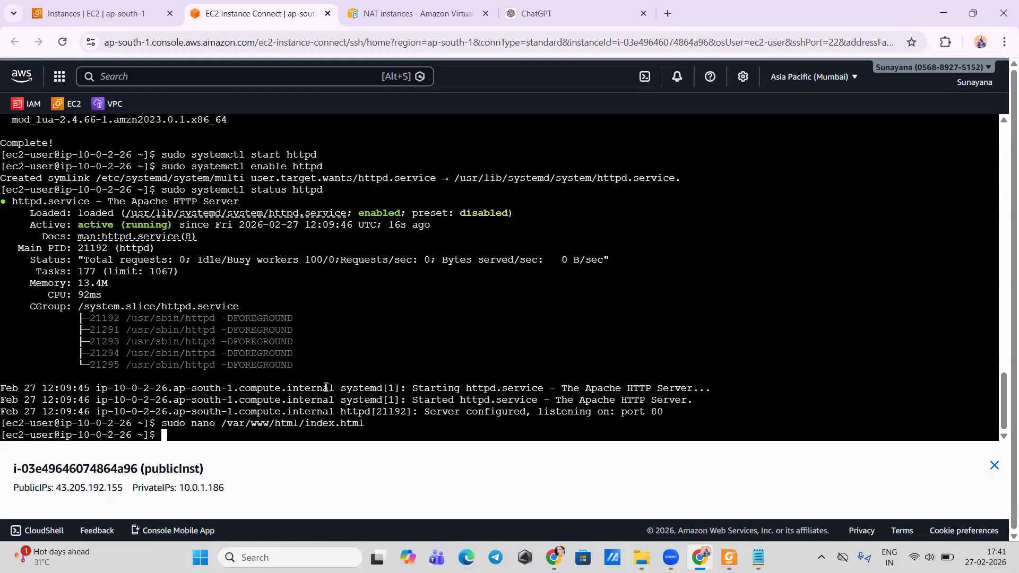
# Request the hosted page from within the private instance with curl localhost
pyautogui.click(111, 14)
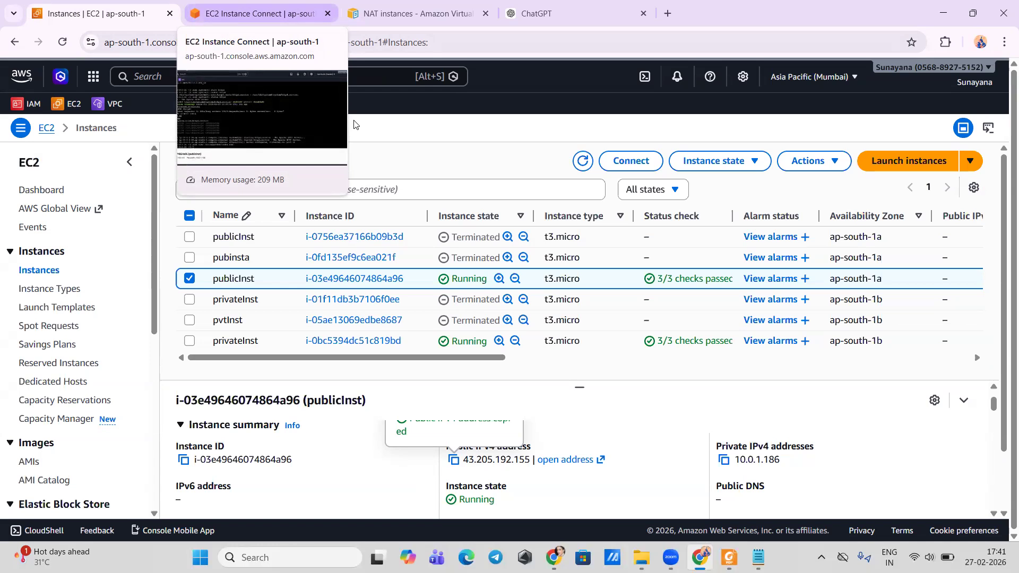
pyautogui.hotkey('ctrl', 'Tab')
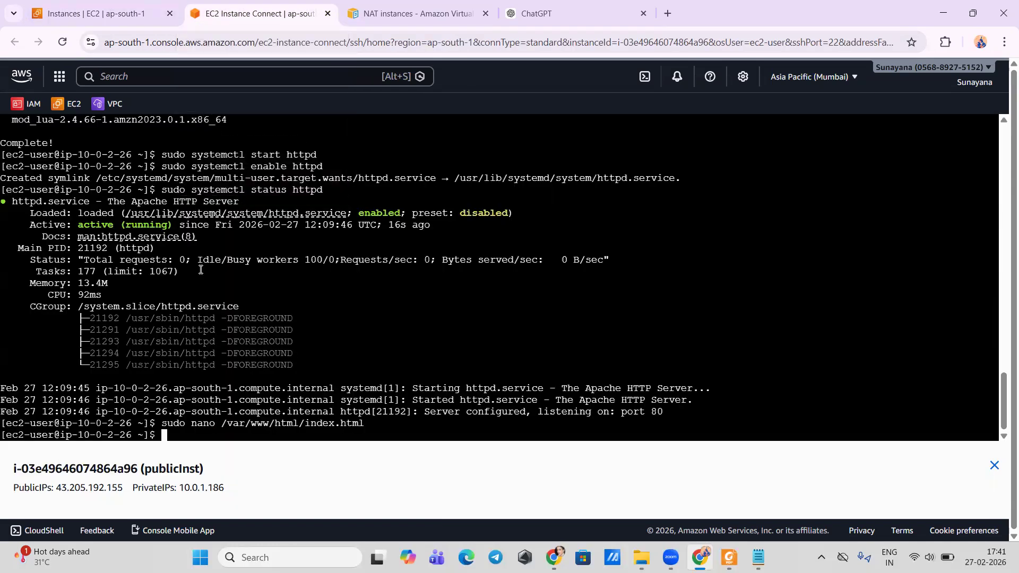
pyautogui.write('curl localhost')
pyautogui.press('Return')
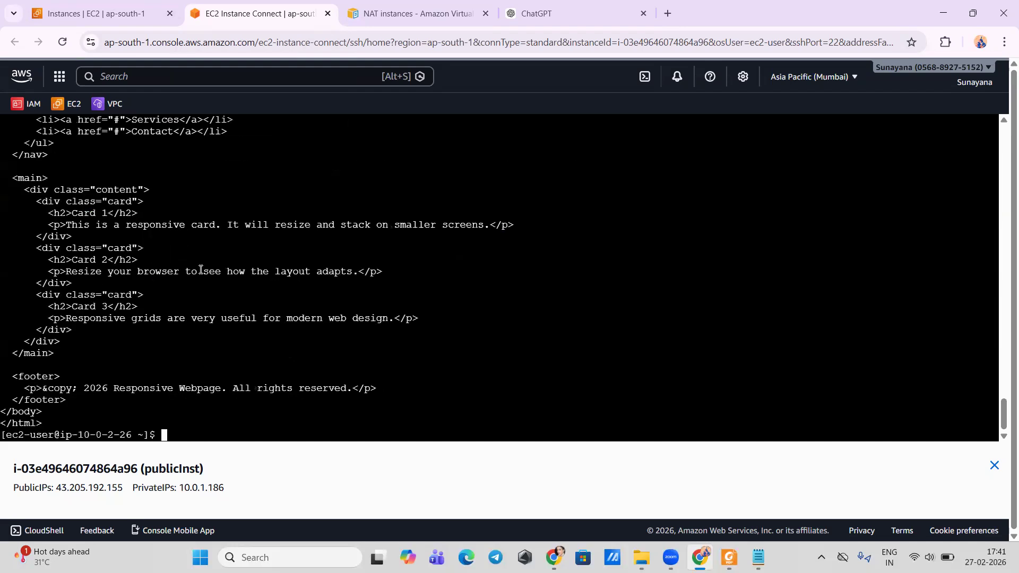
# Examine the page source returned by curl localhost, from the doctype and CSS styles to the body content
pyautogui.scroll(14, 149, 235)
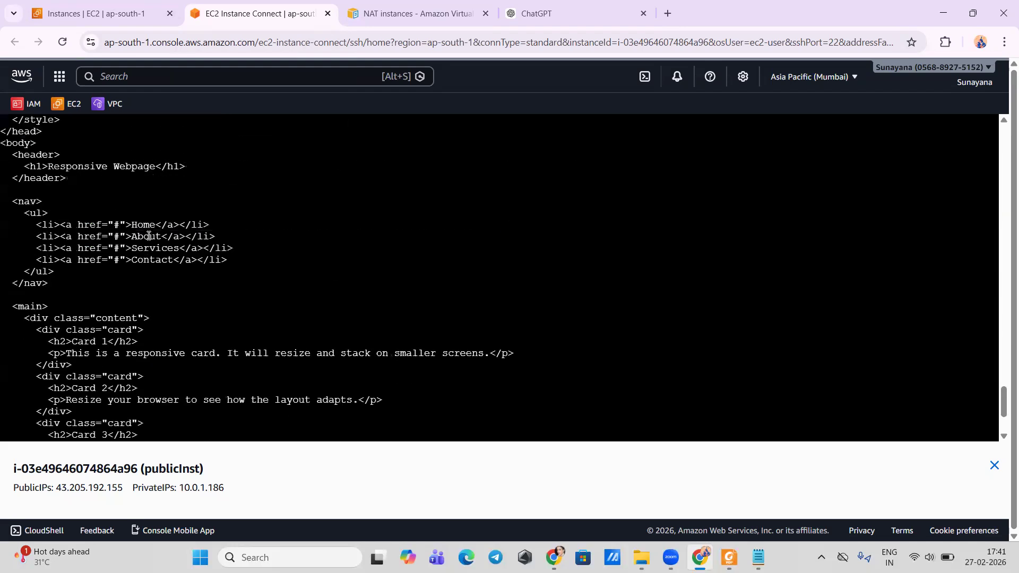
pyautogui.scroll(8, 149, 236)
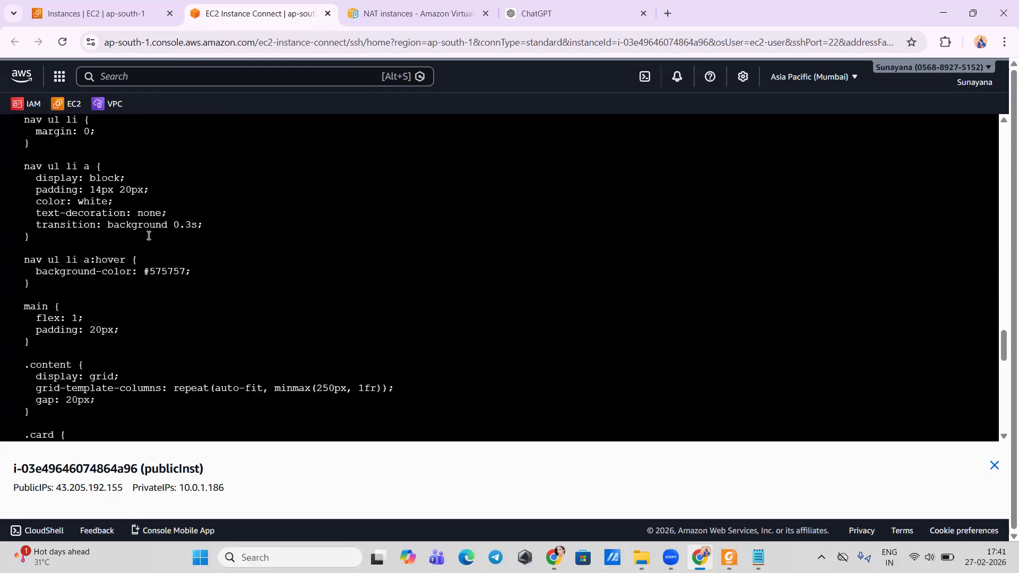
pyautogui.scroll(10, 148, 235)
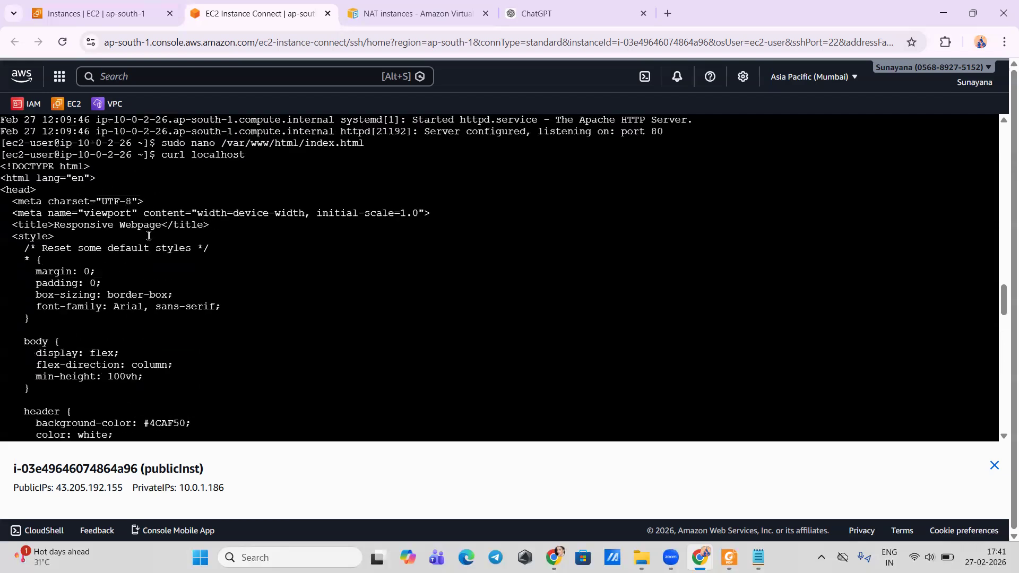
pyautogui.scroll(-11, 149, 236)
pyautogui.scroll(6, 148, 236)
pyautogui.scroll(6, 149, 235)
pyautogui.scroll(-12, 149, 236)
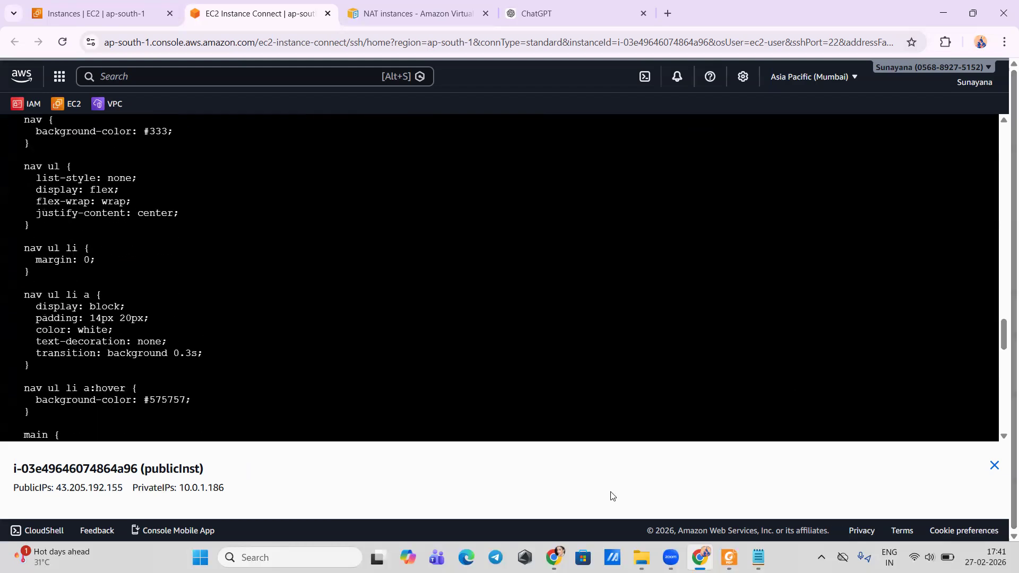
pyautogui.moveTo(677, 555)
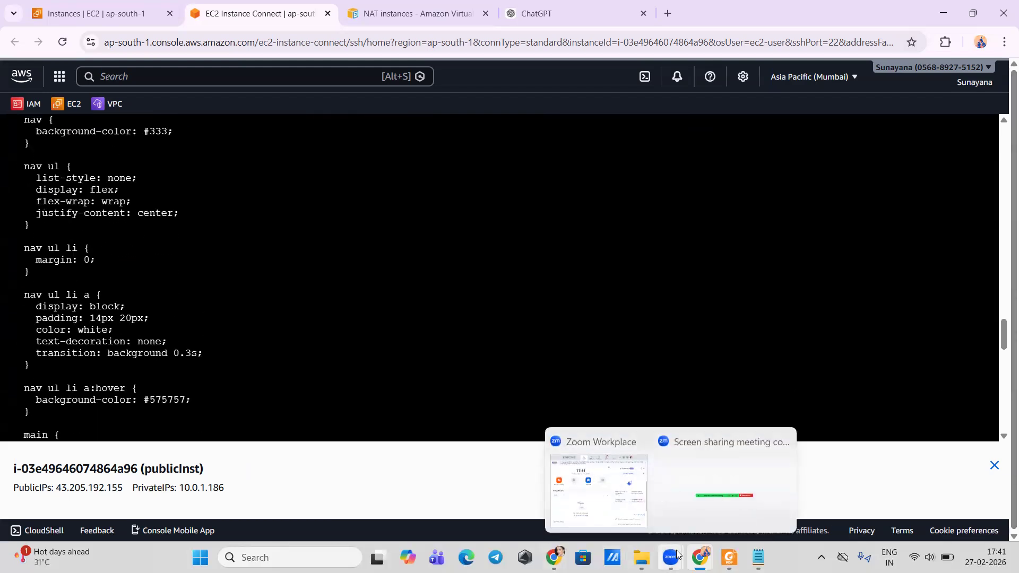